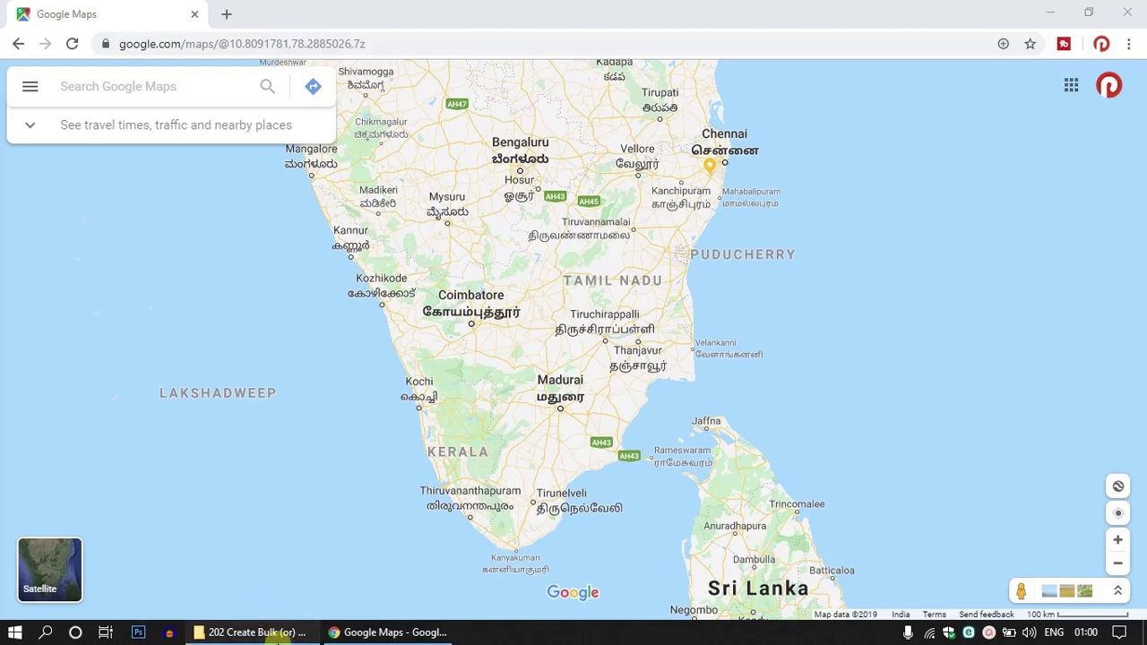
Step: From File Explorer, open the All.xlsx workbook in Excel
left_click(260, 630)
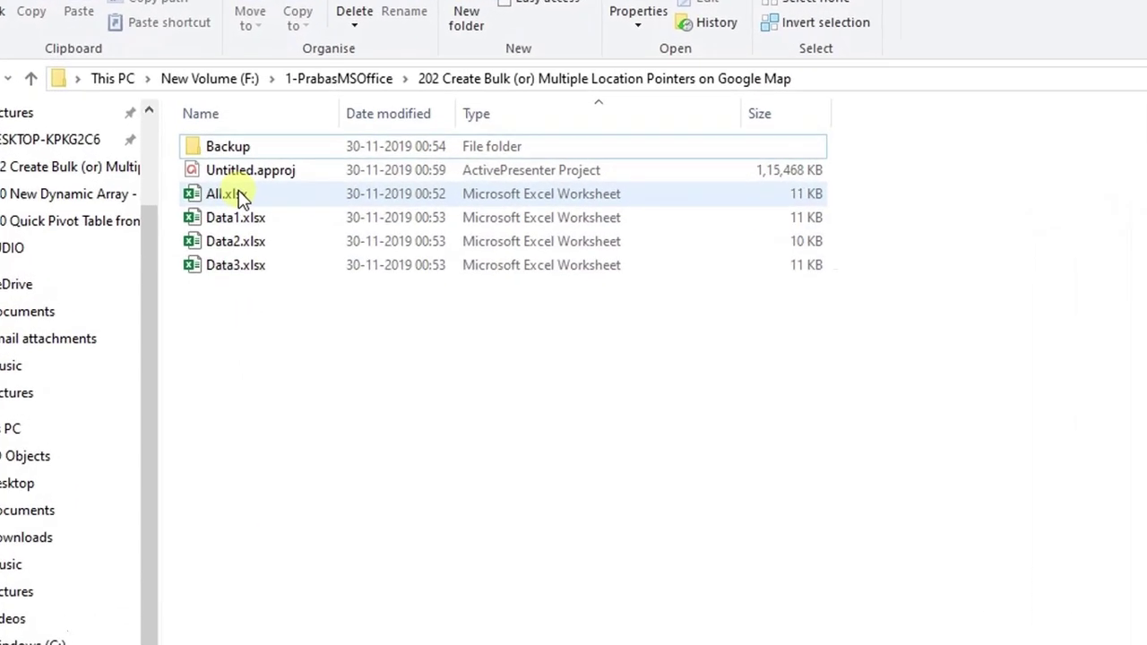
left_click(244, 216)
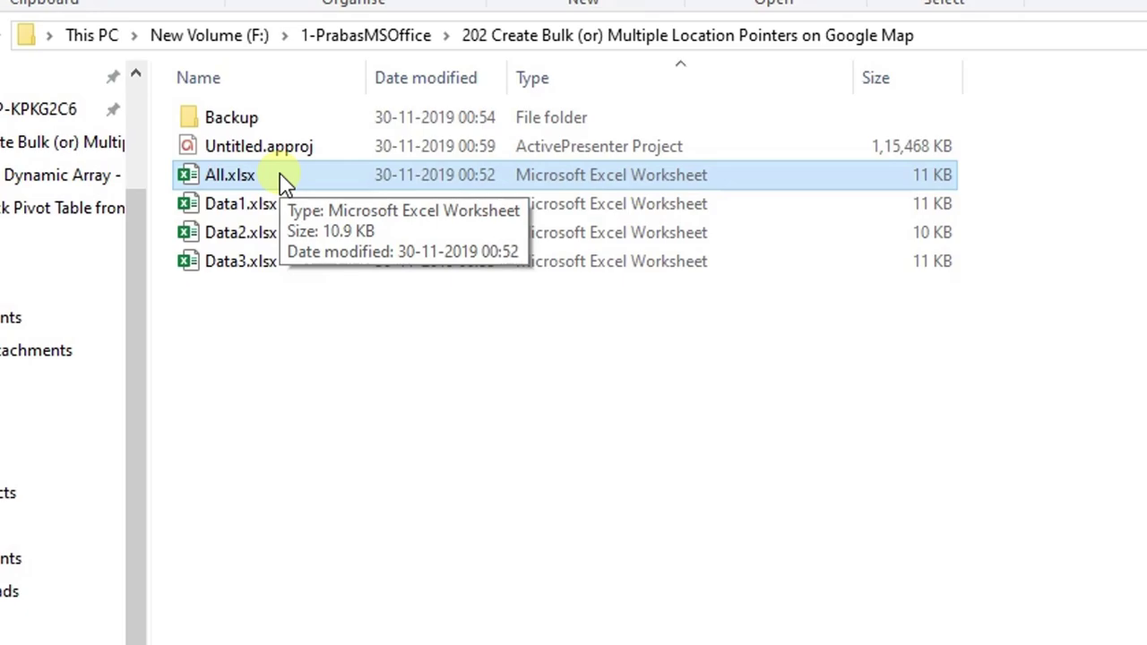
double_click(285, 182)
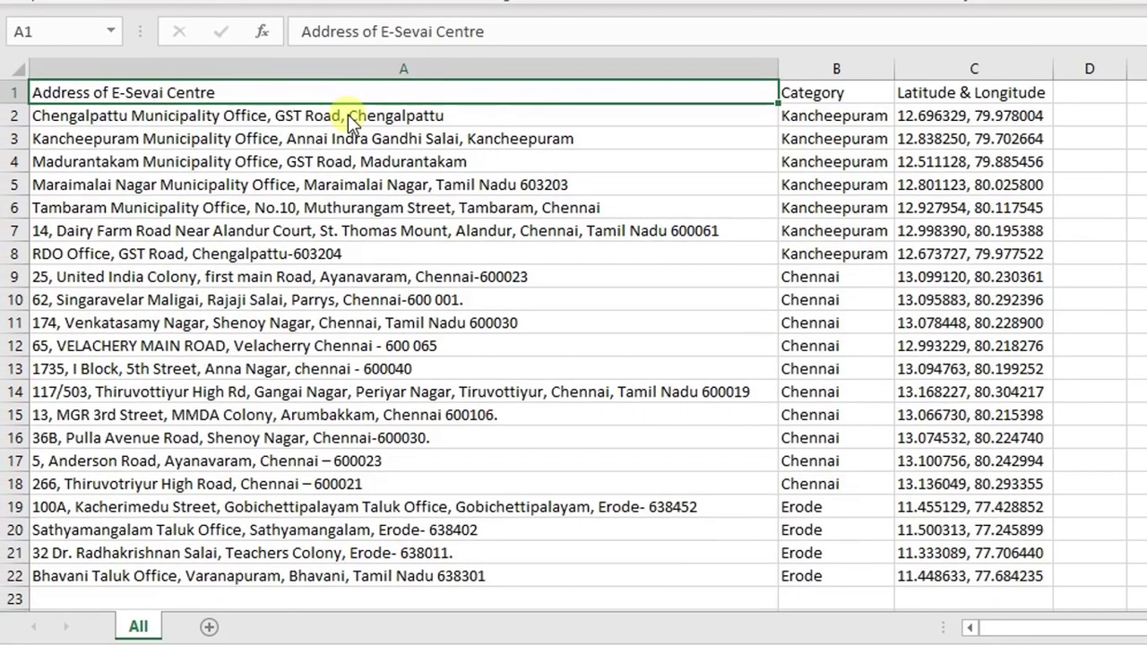
Step: Bold the header cells A1:C1, then highlight the addresses and the first coordinate pair
key("ctrl+shift+Right")
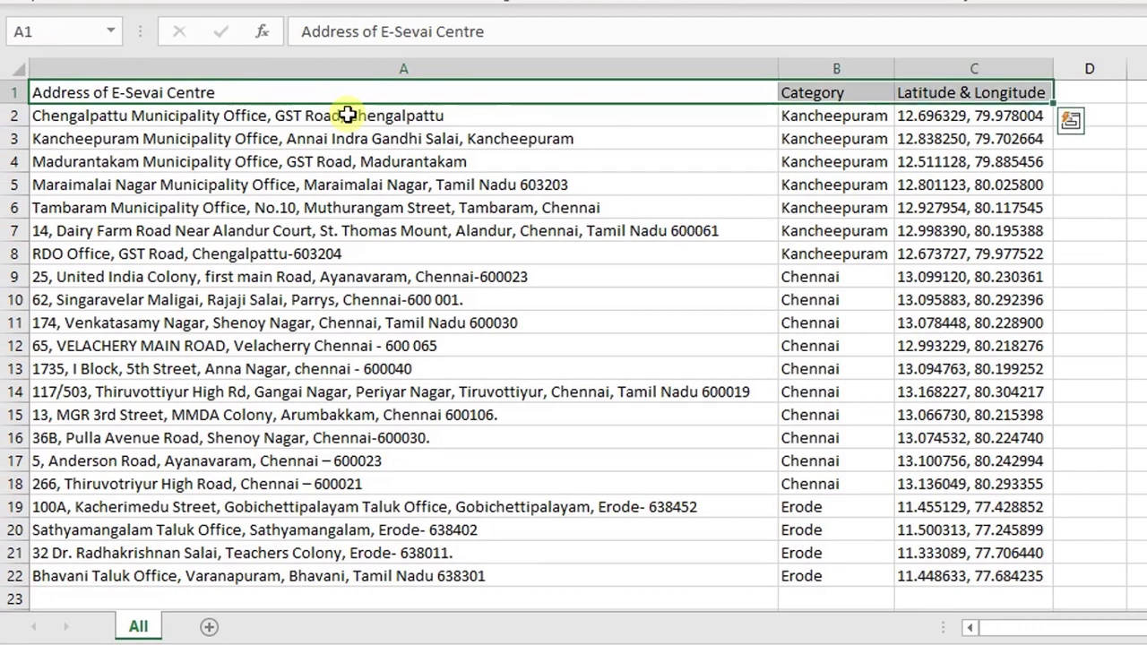
key("ctrl+b")
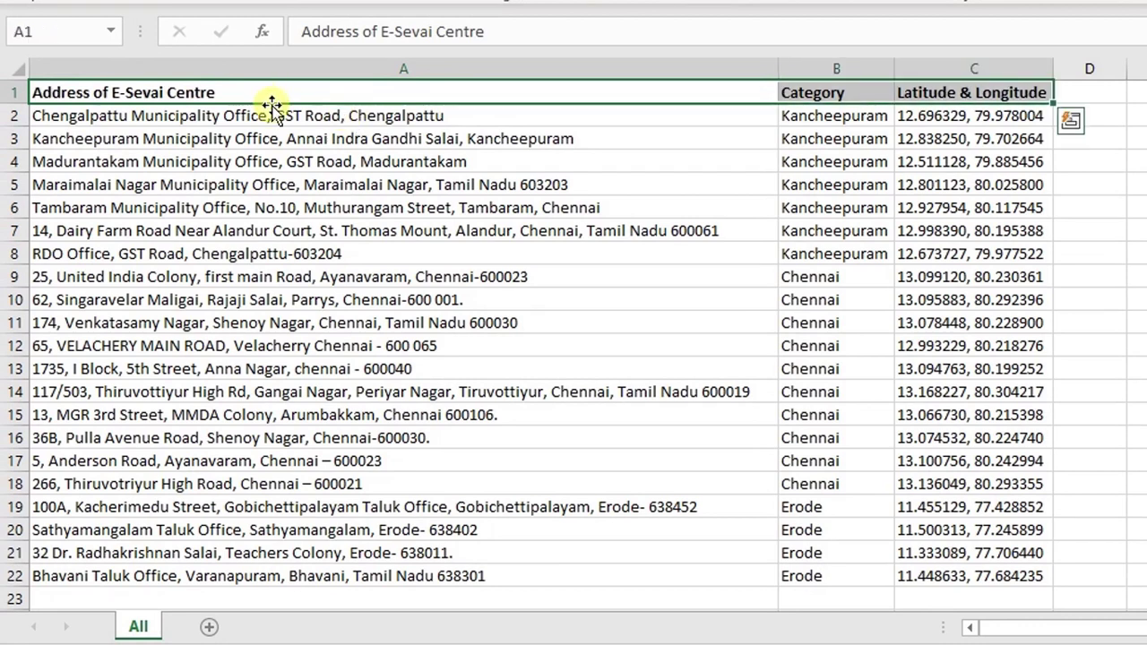
left_click_drag(268, 119, 299, 570)
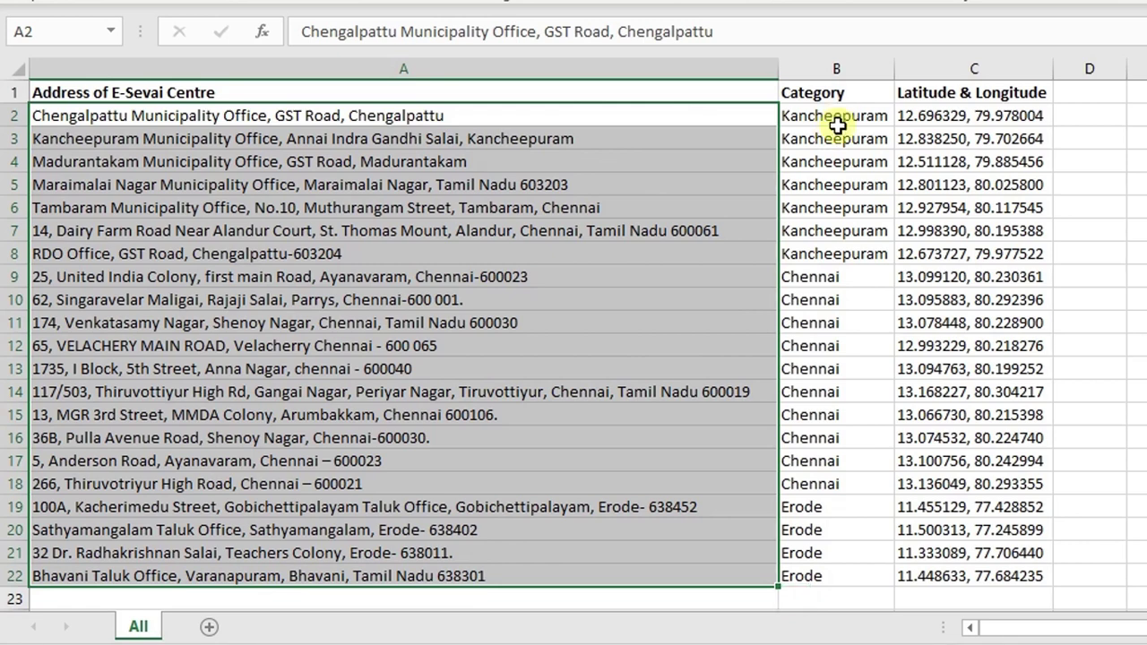
left_click(695, 119)
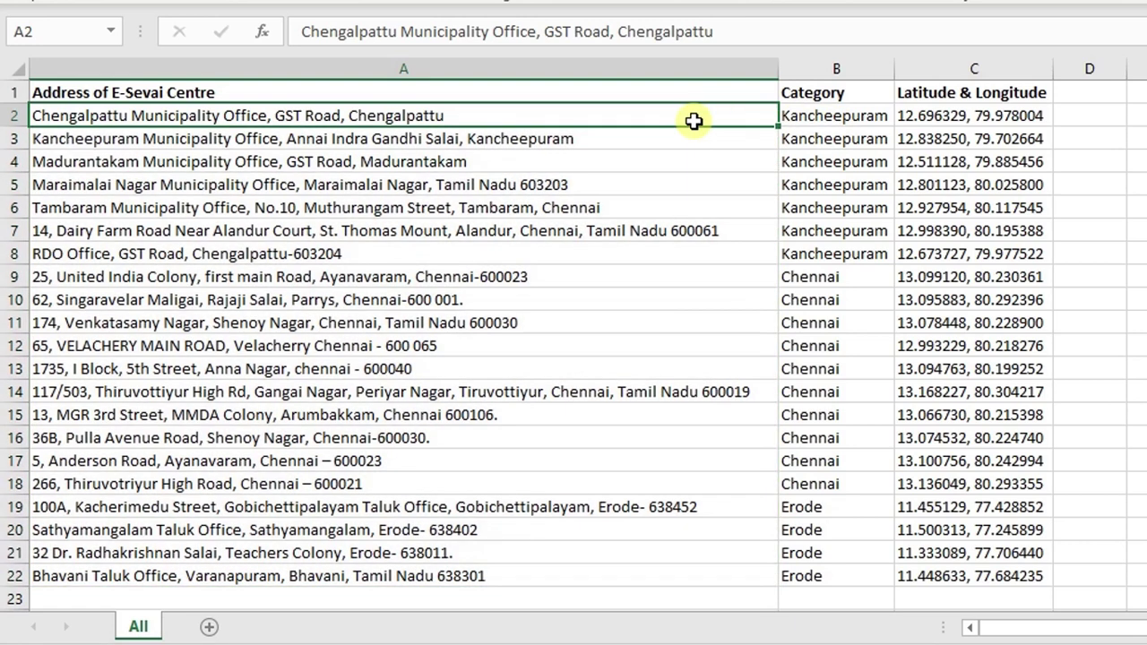
left_click(934, 119)
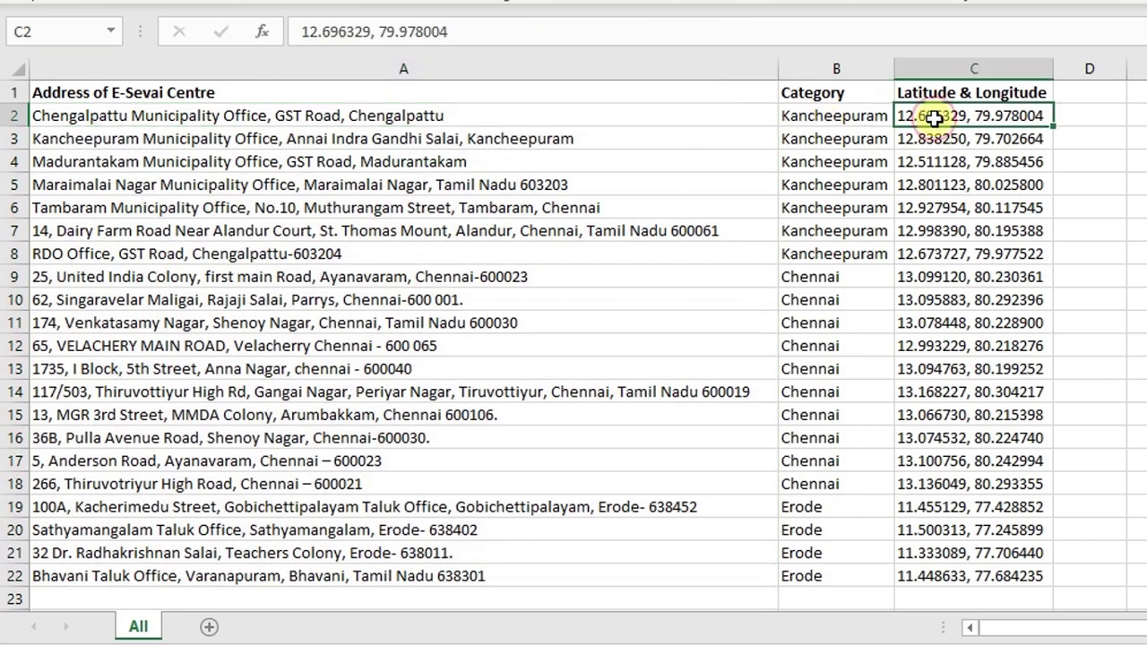
Step: Highlight the address column A and the Latitude & Longitude column C to explain the data
left_click(968, 66)
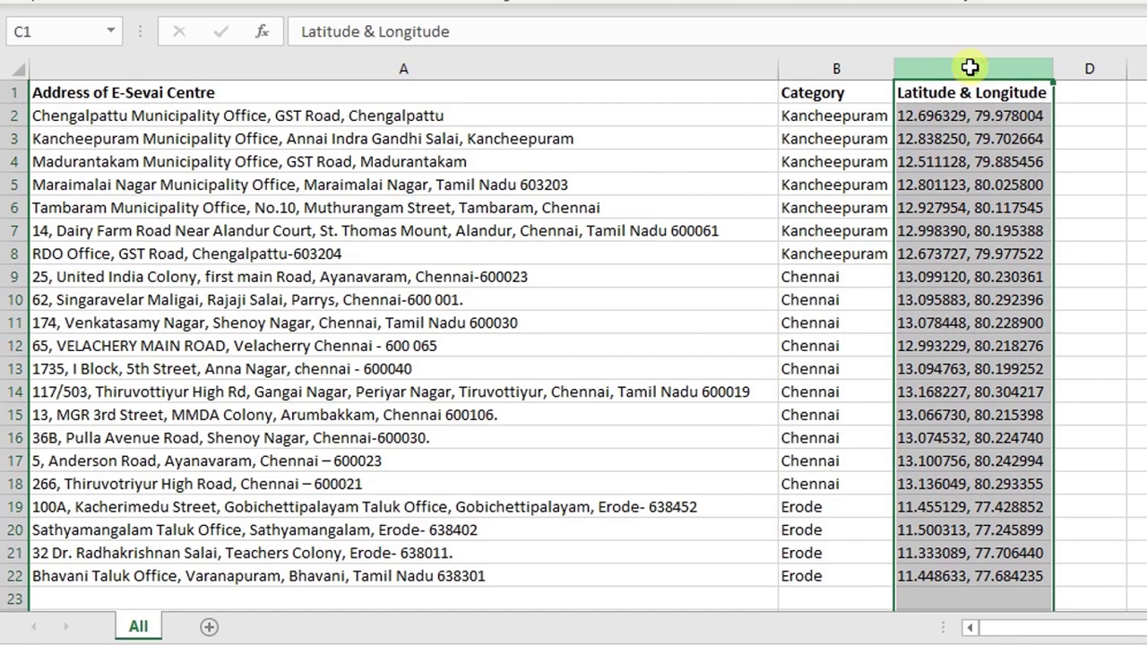
left_click(686, 72)
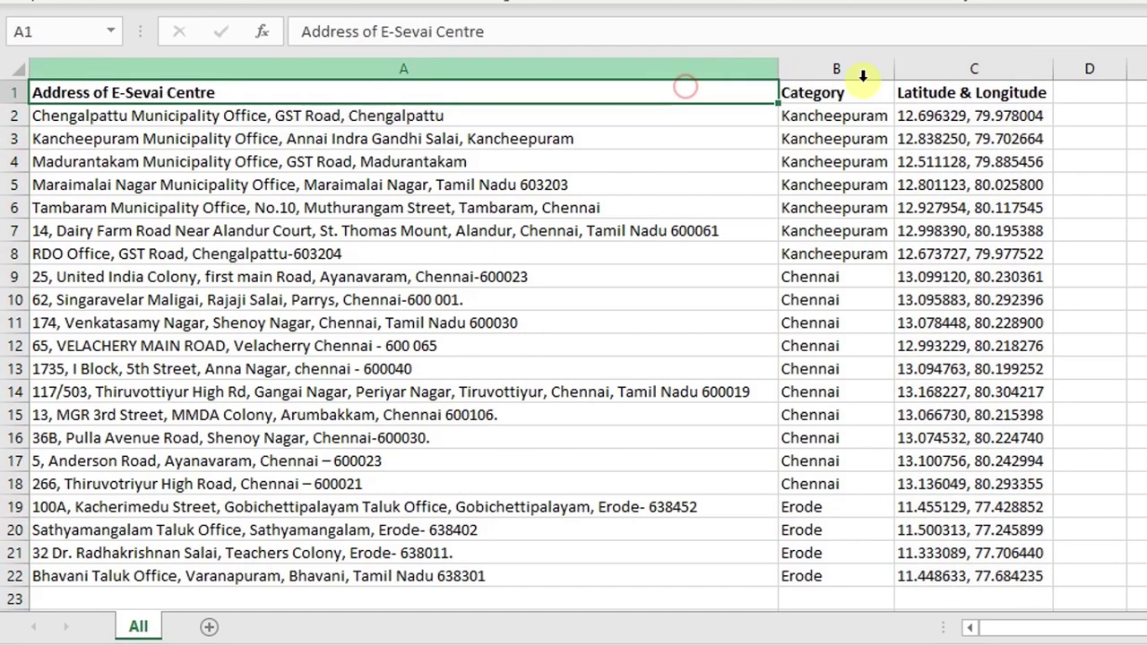
left_click(921, 71)
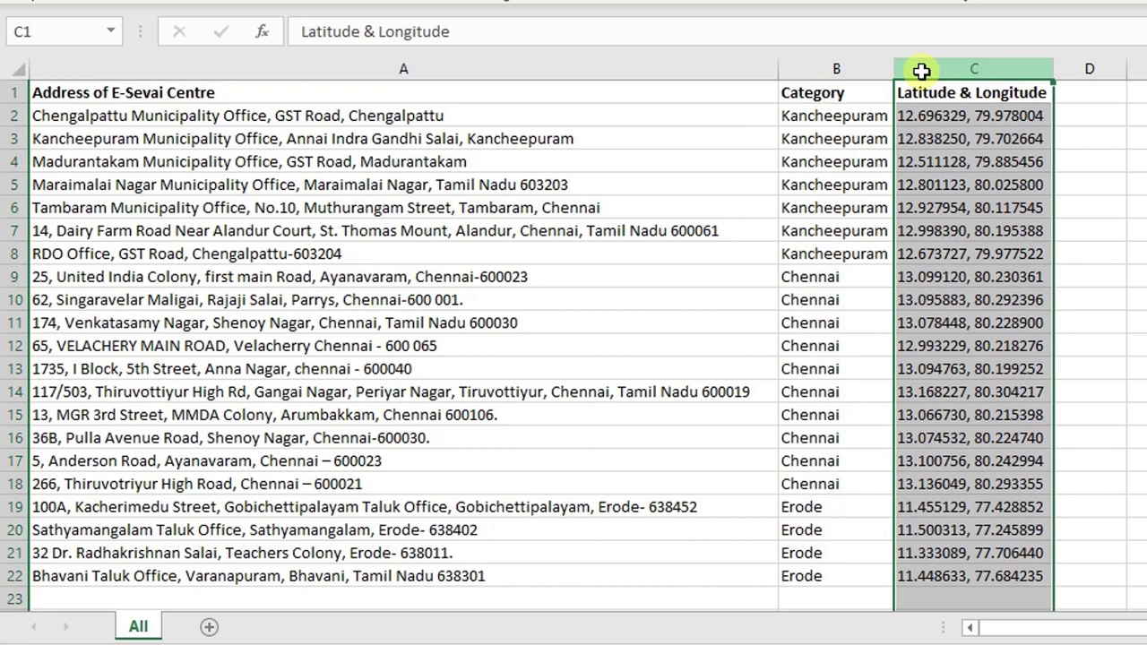
left_click(728, 67)
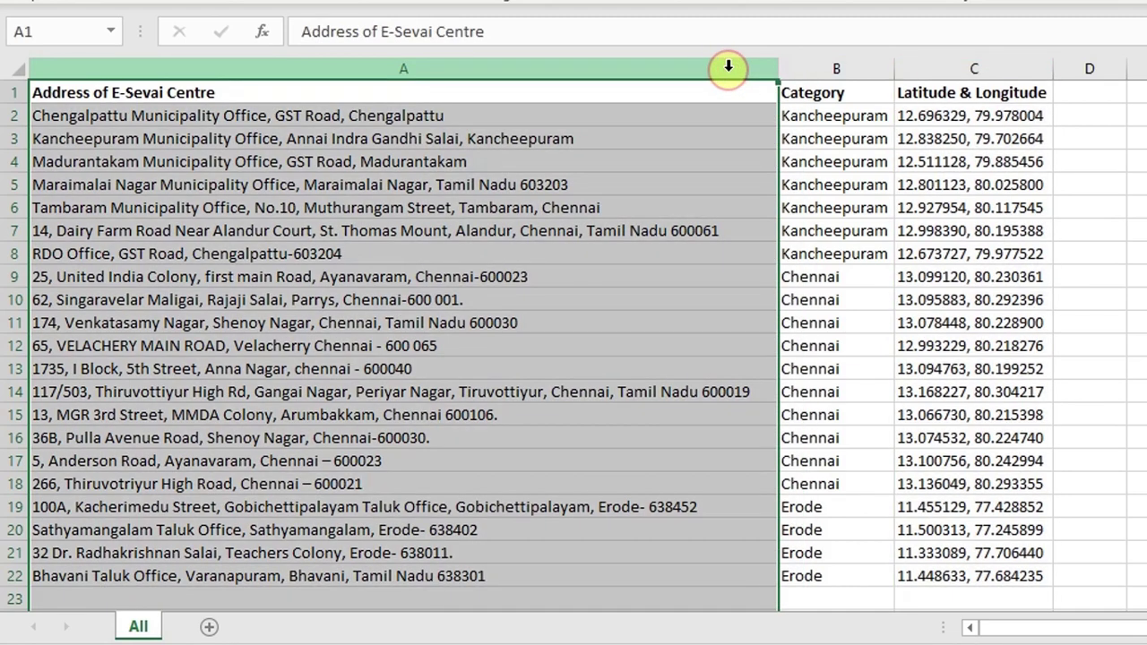
left_click(963, 59)
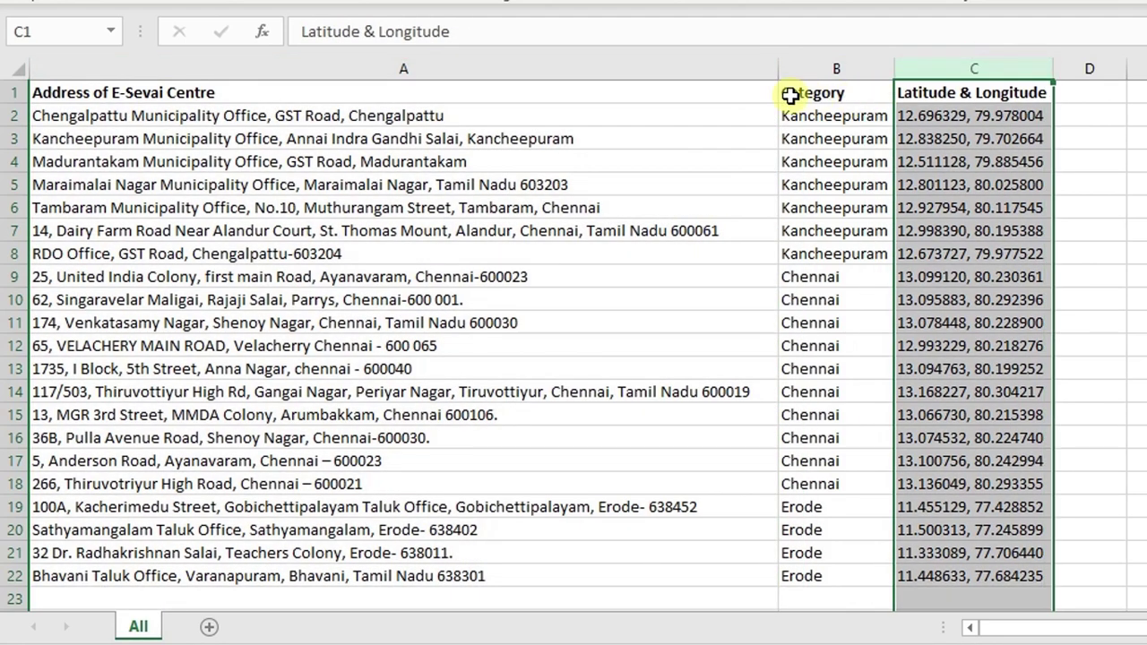
mouse_move(699, 87)
left_mouse_down()
mouse_move(651, 507)
mouse_move(661, 568)
left_mouse_up()
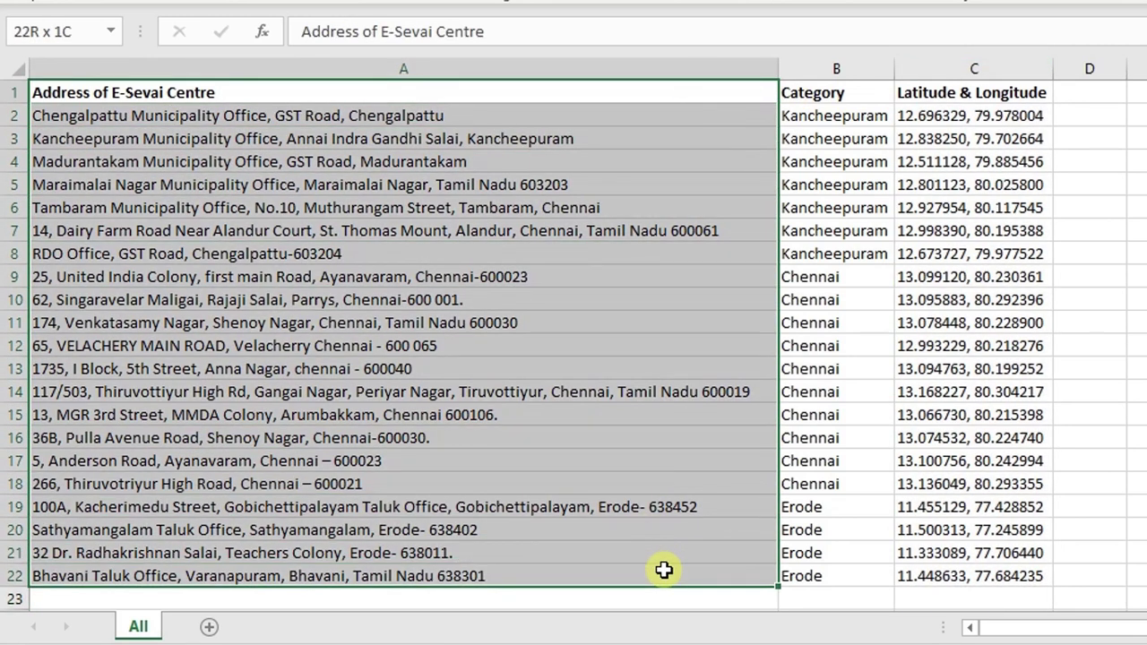
left_click(549, 139)
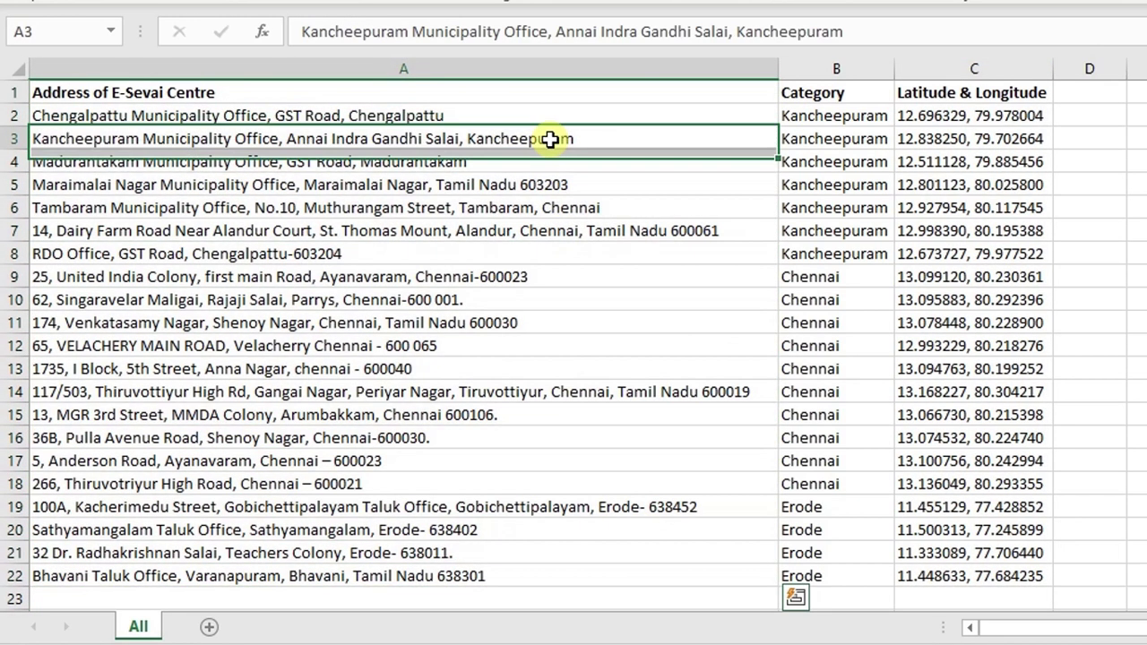
left_click(932, 114)
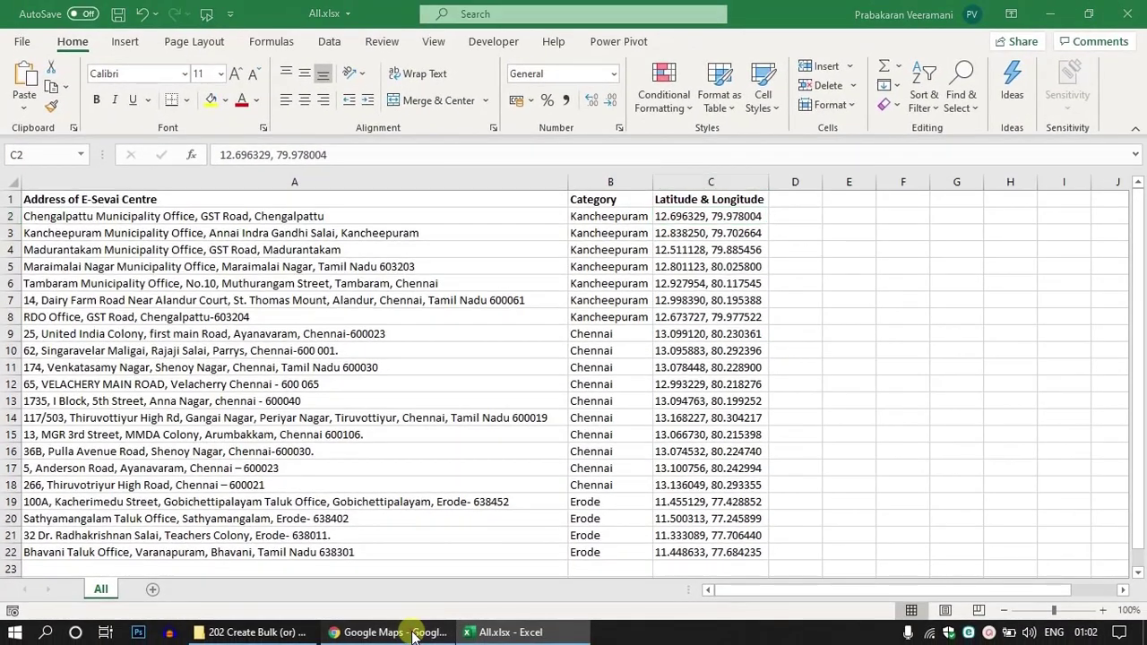
left_click(394, 631)
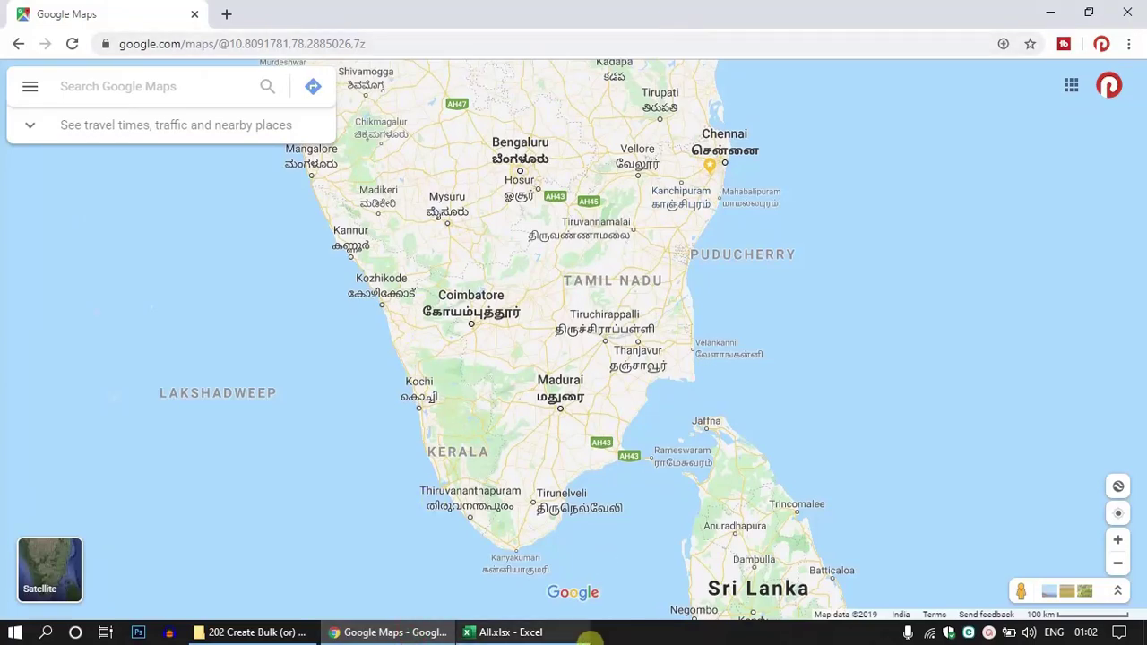
left_click(506, 632)
left_click_drag(775, 14, 807, 26)
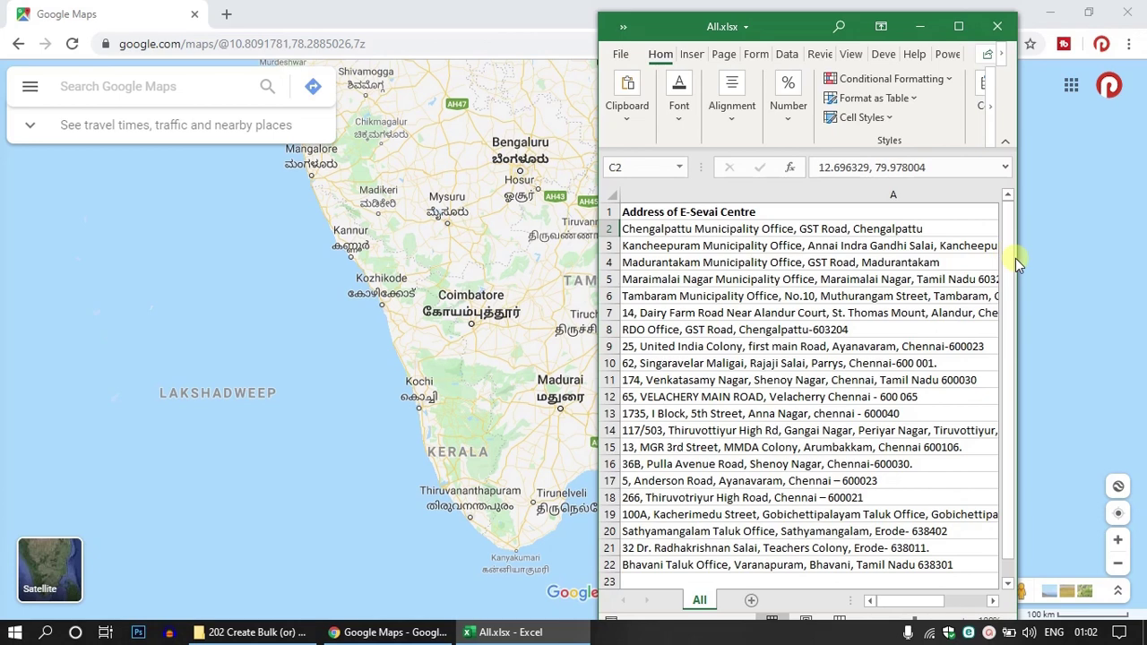
left_click_drag(1018, 259, 1135, 259)
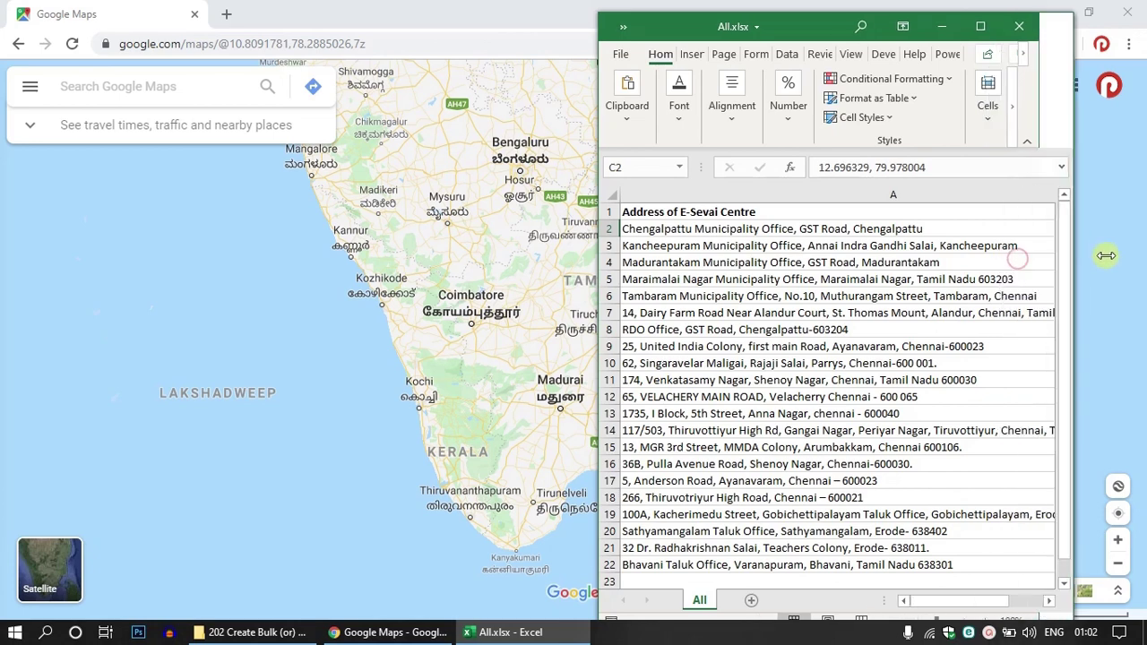
left_click(661, 226)
left_click(524, 186)
left_click(380, 42)
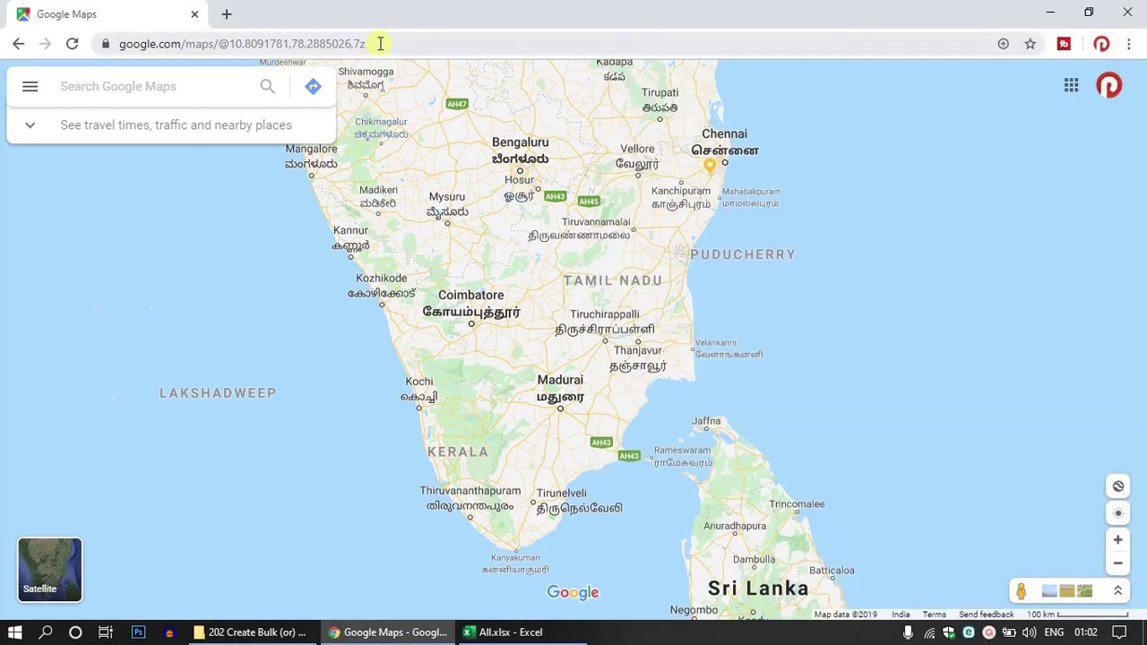
type("map.")
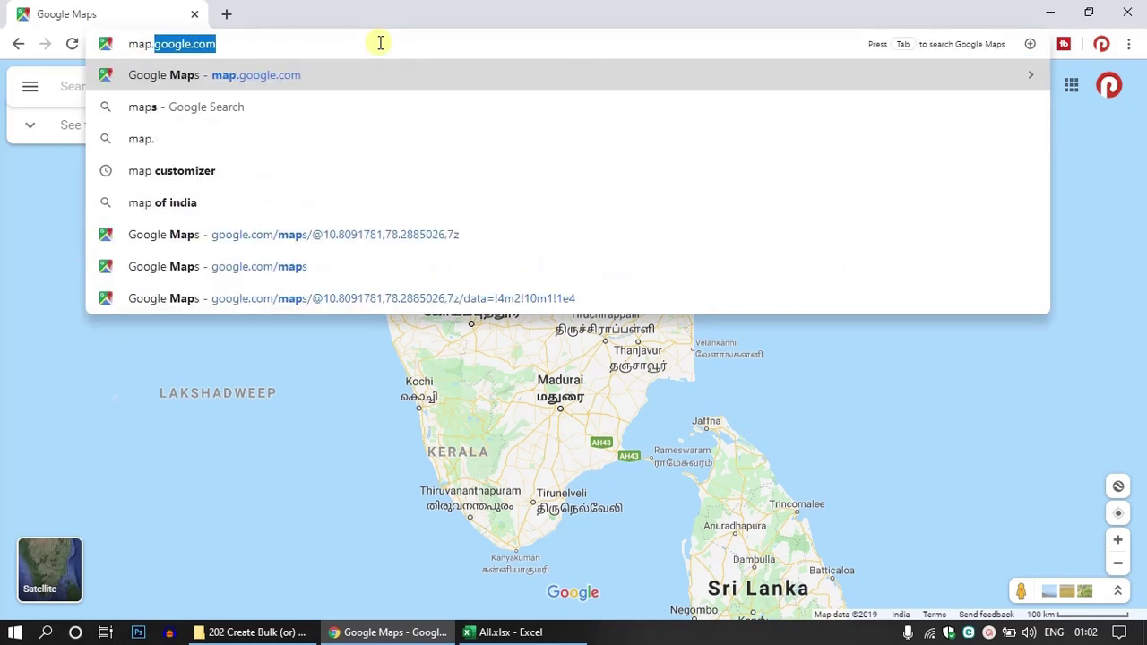
type("go")
key("Return")
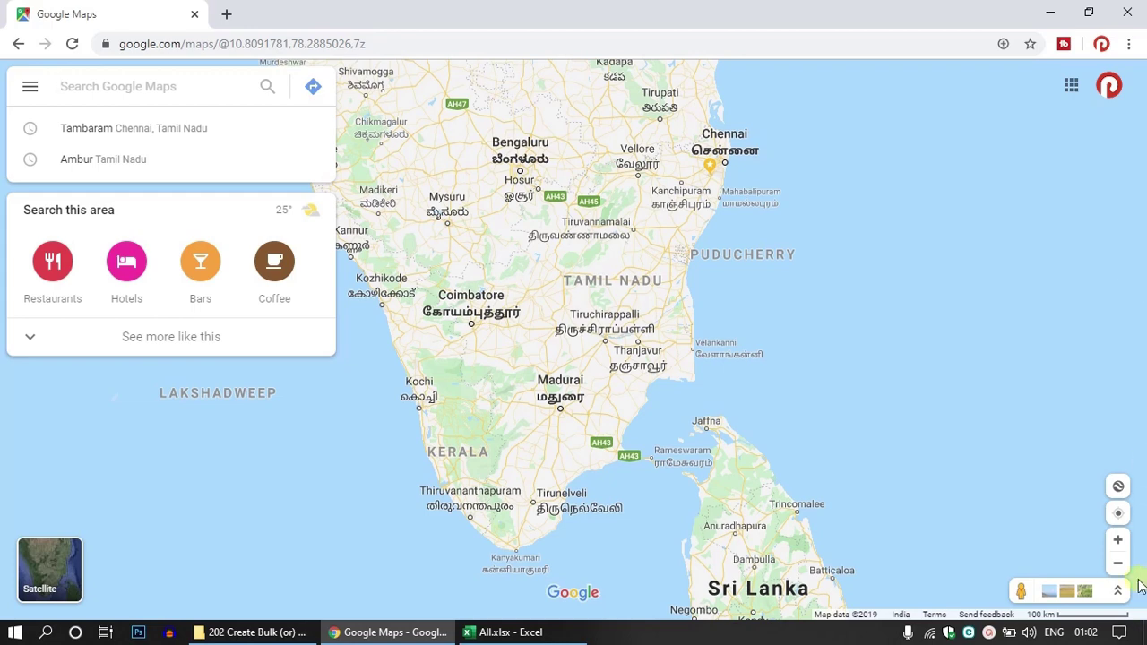
left_click(506, 631)
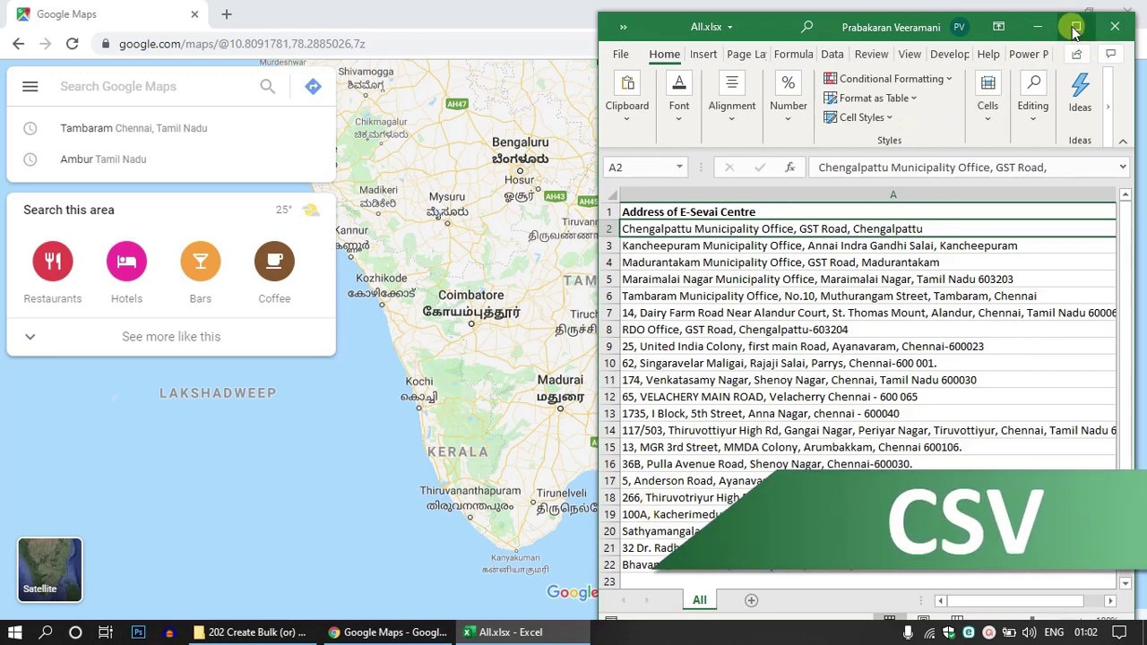
left_click(1076, 27)
left_click_drag(745, 199, 240, 549)
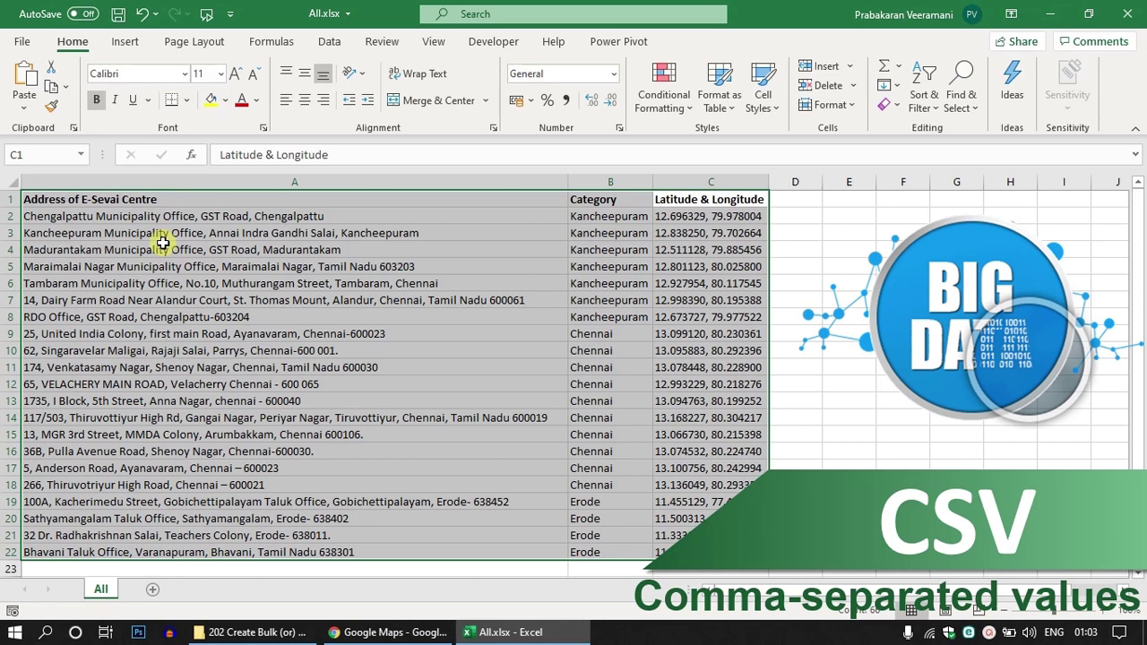
Step: Save the workbook as All.csv in CSV UTF-8 comma delimited format
left_click(22, 42)
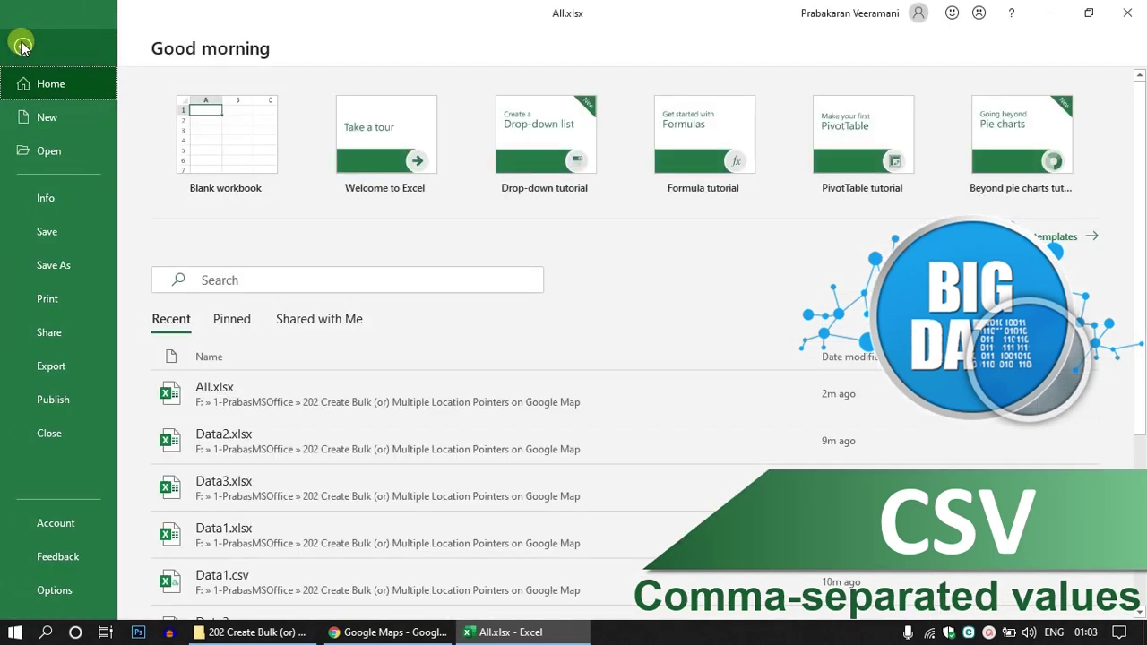
left_click(23, 45)
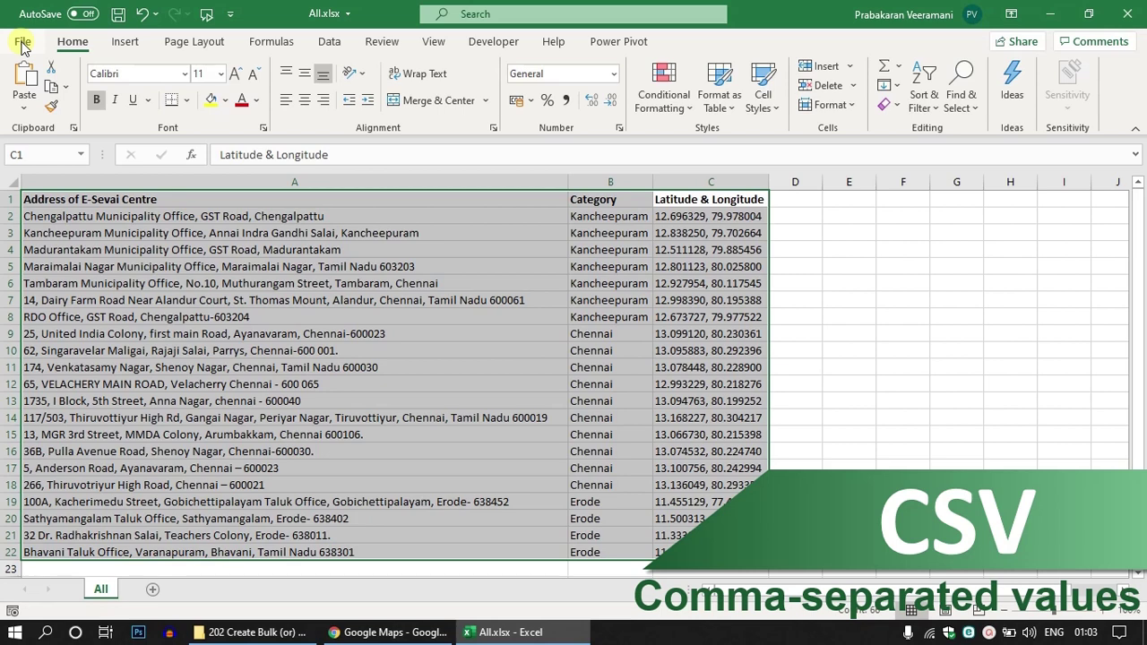
left_click(23, 43)
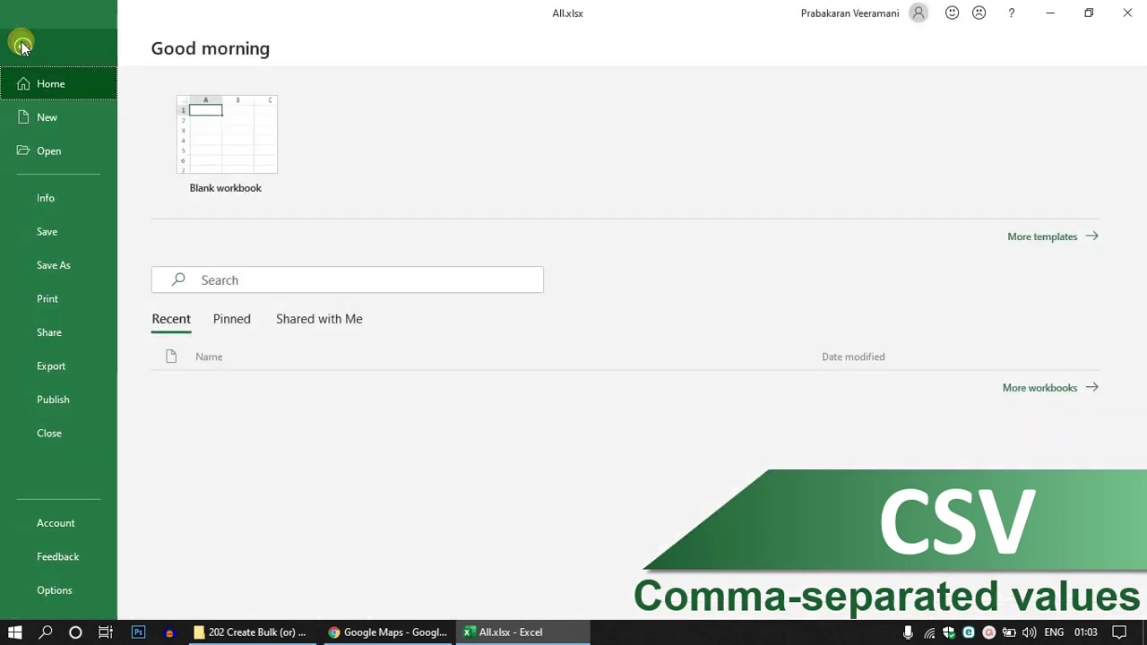
left_click(64, 269)
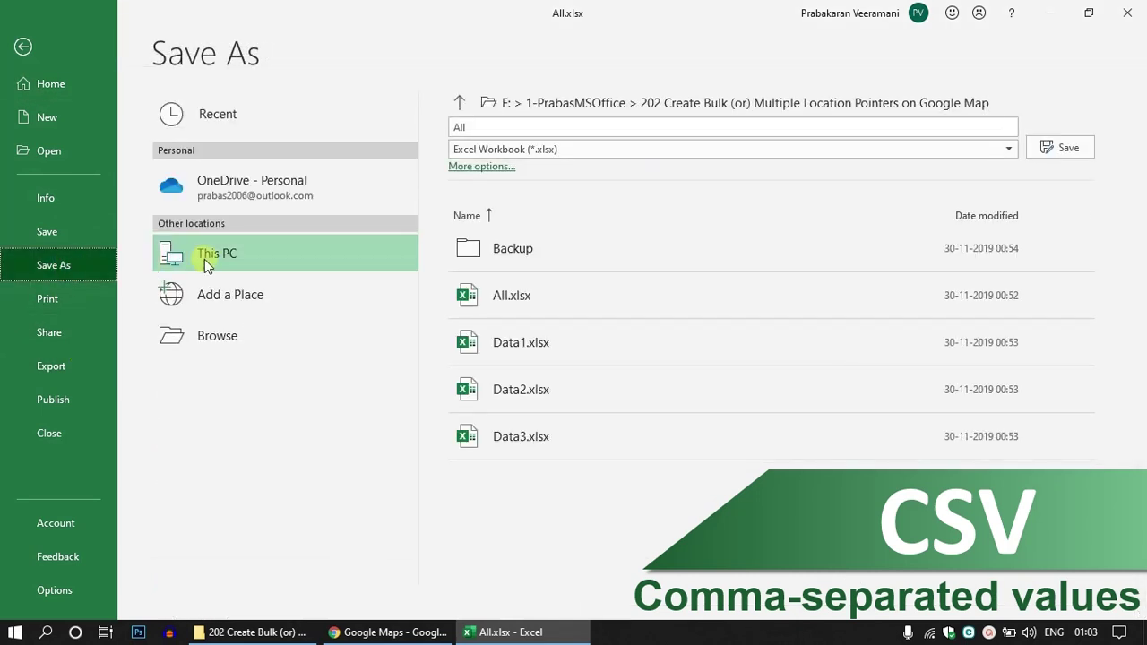
left_click(240, 349)
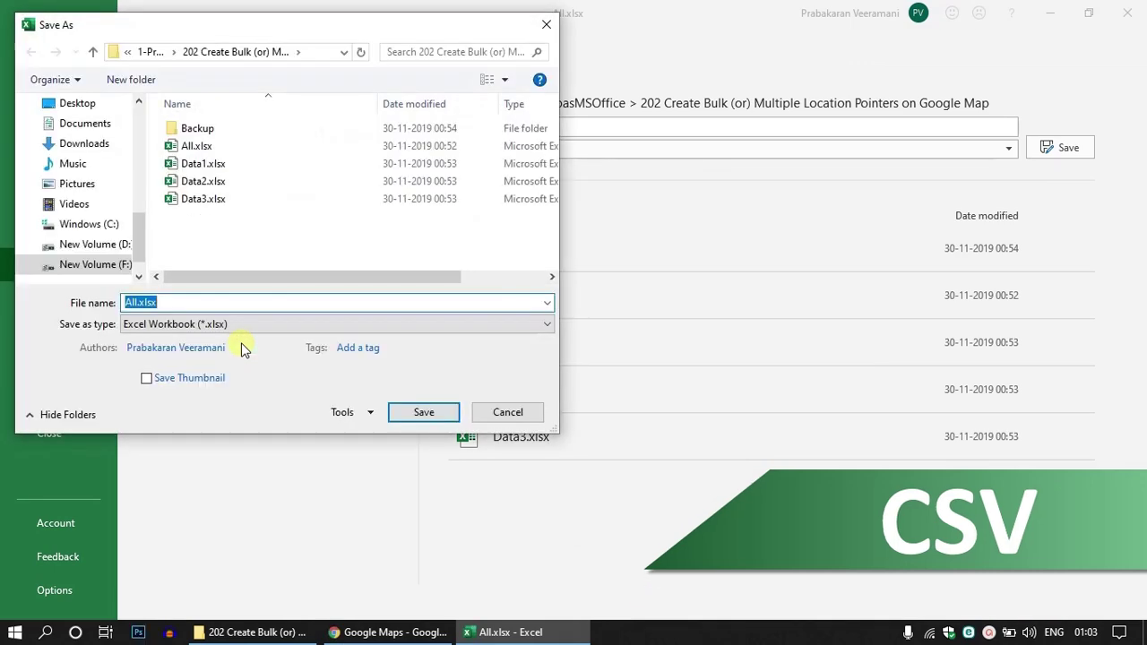
left_click(241, 324)
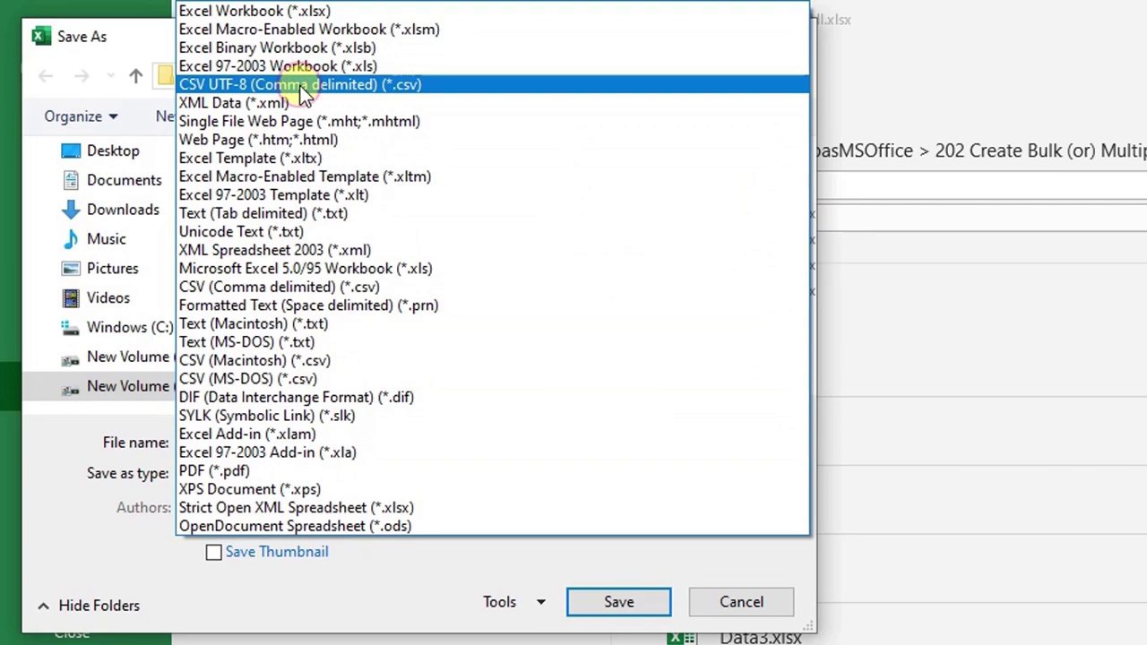
left_click(248, 80)
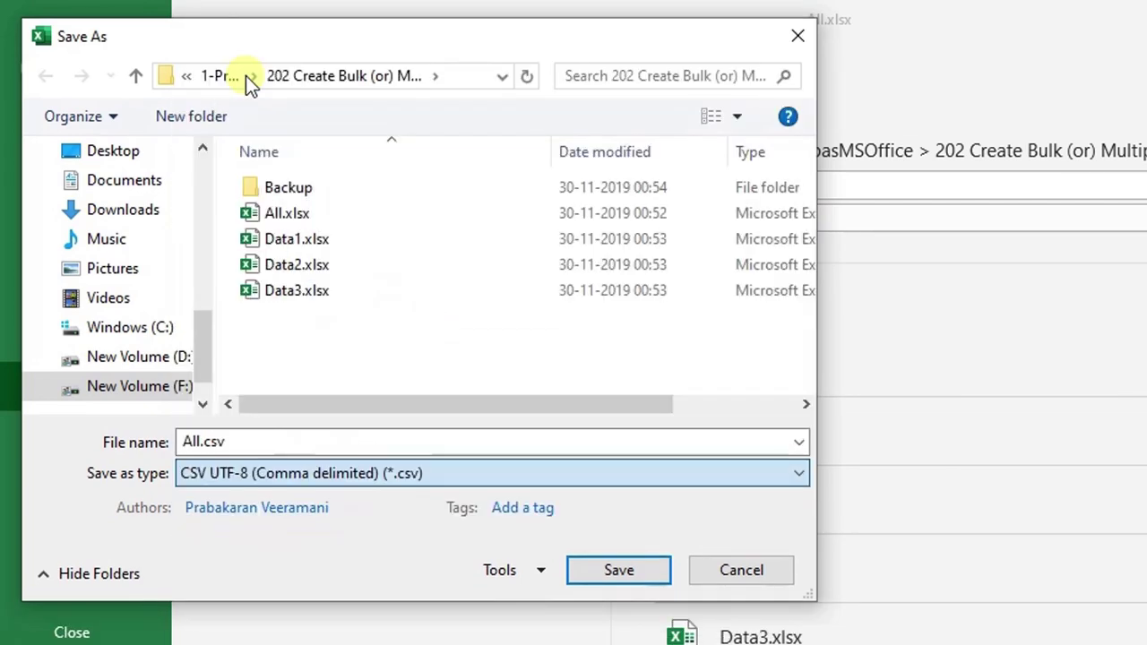
left_click(597, 570)
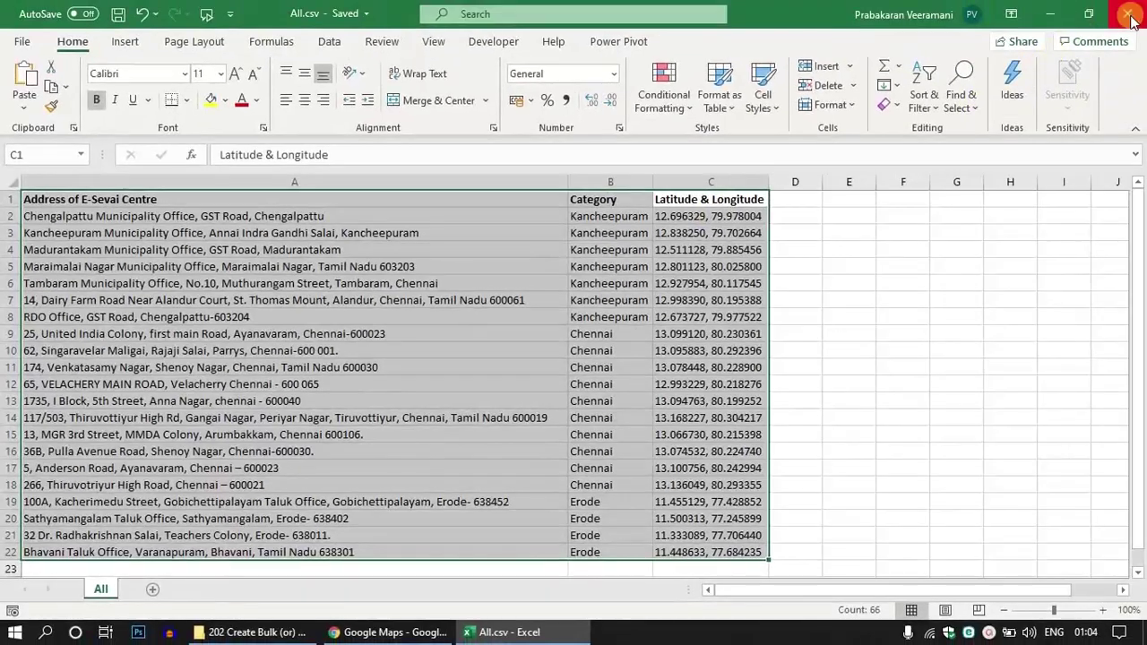
Step: In Google Maps, go to Your places, open the Maps list and create a new map
left_click(1098, 36)
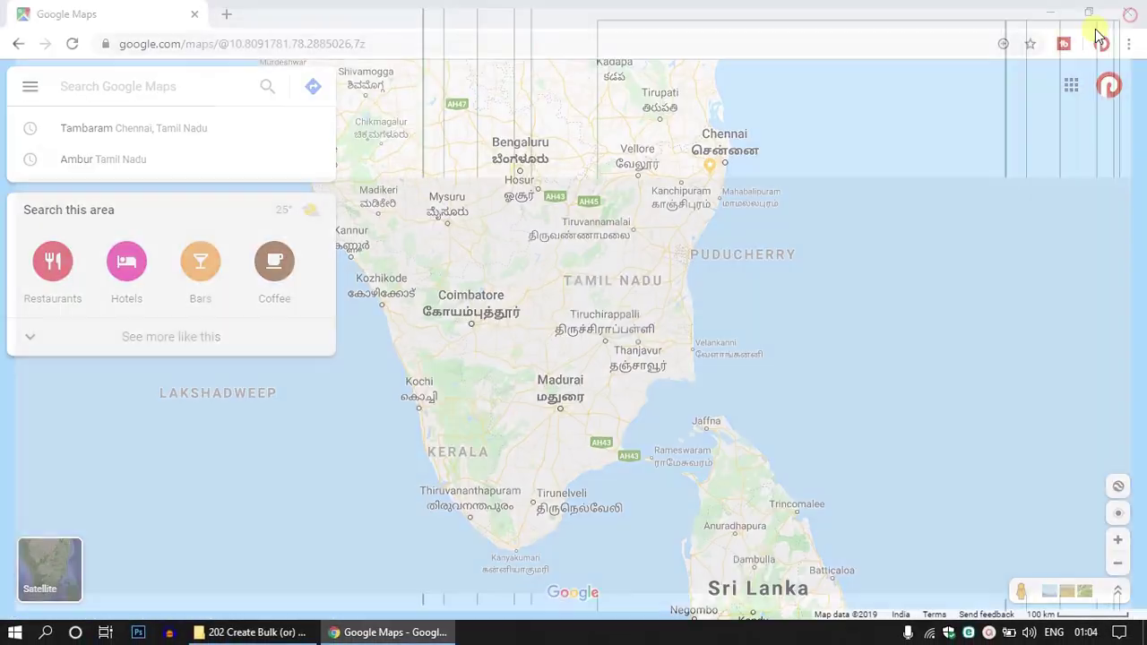
left_click(28, 86)
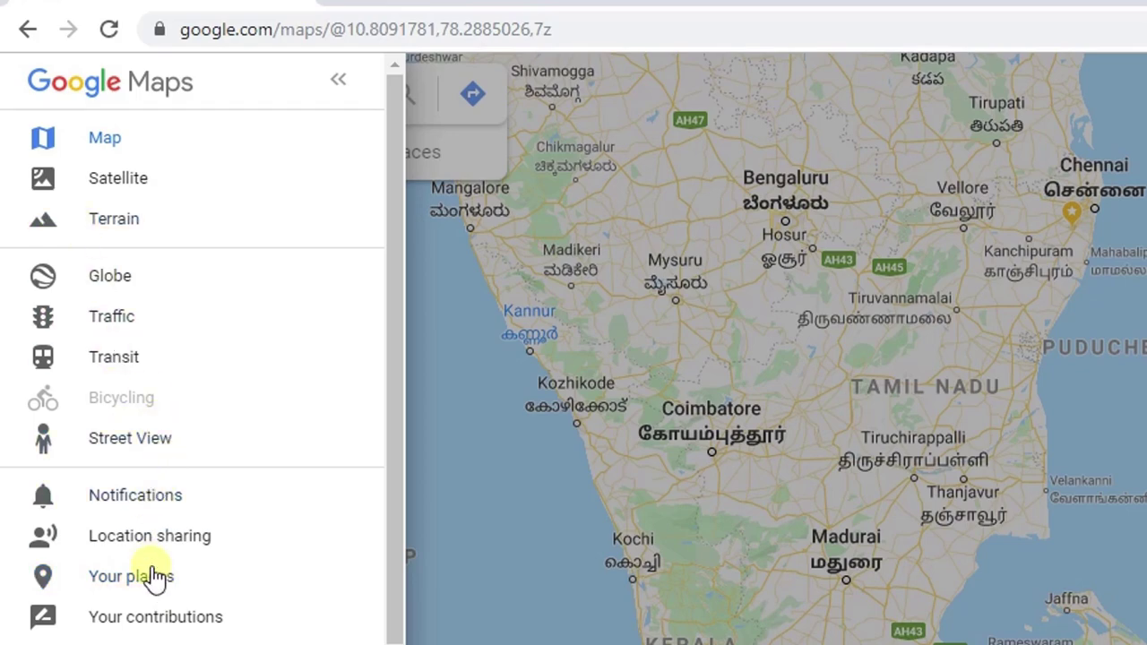
left_click(157, 580)
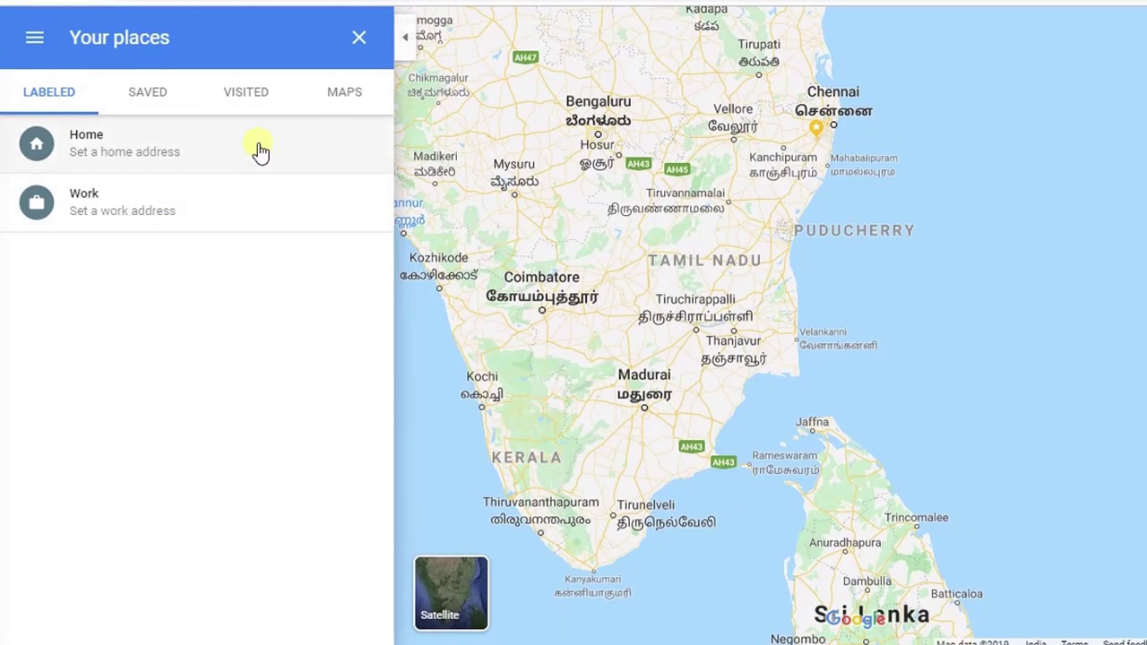
left_click(330, 99)
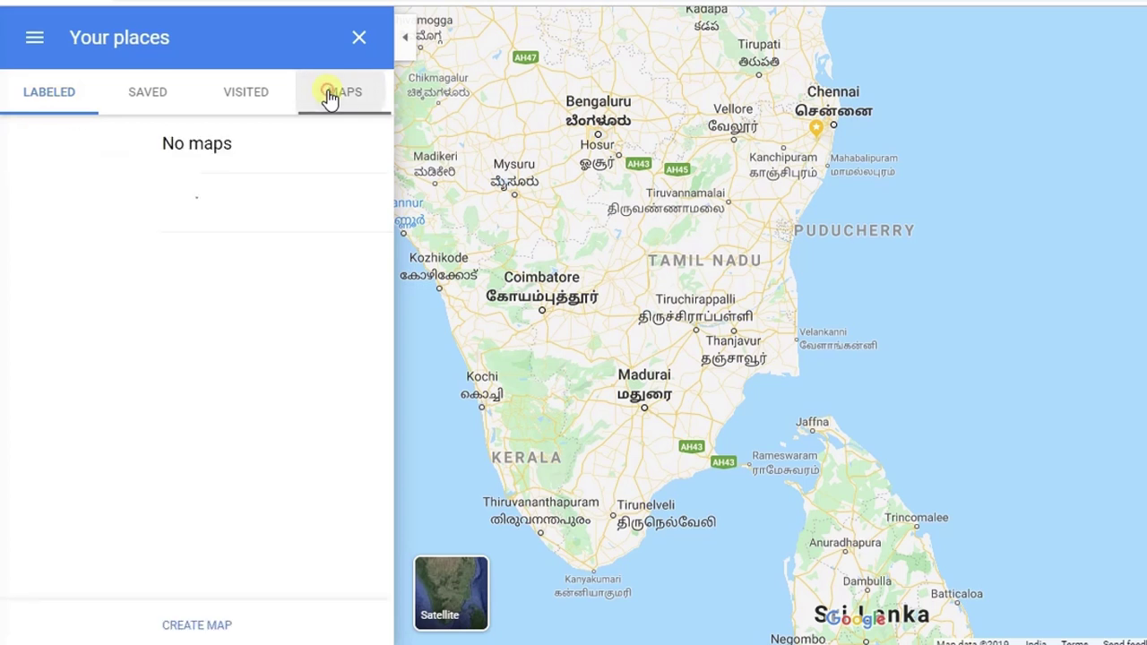
left_click_drag(180, 147, 231, 145)
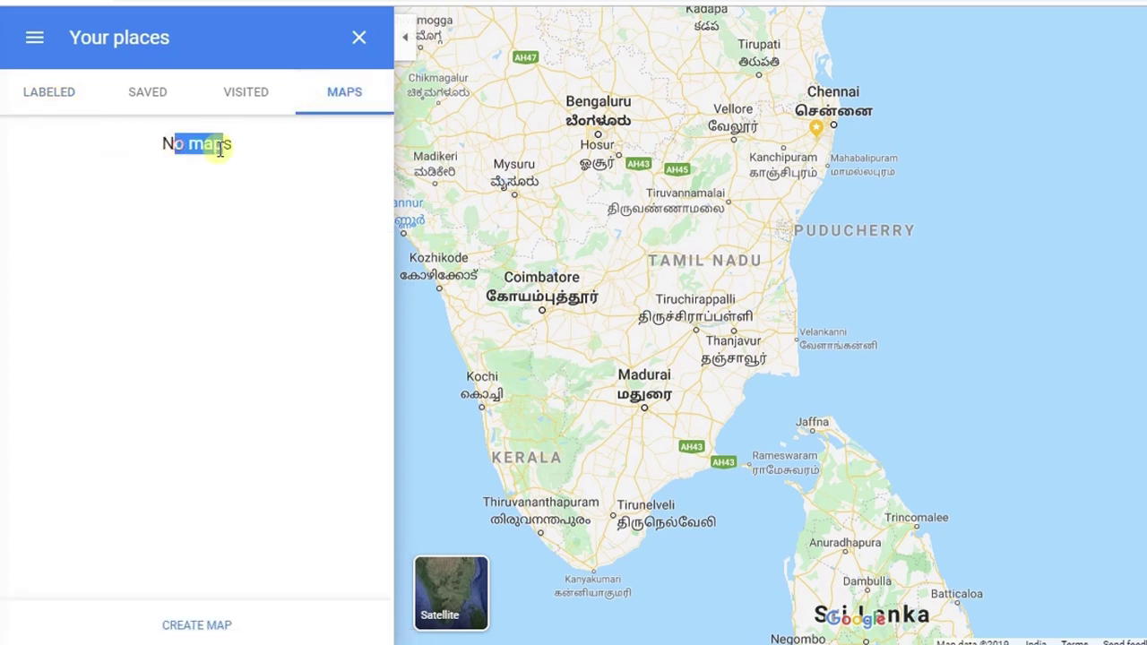
left_click(208, 625)
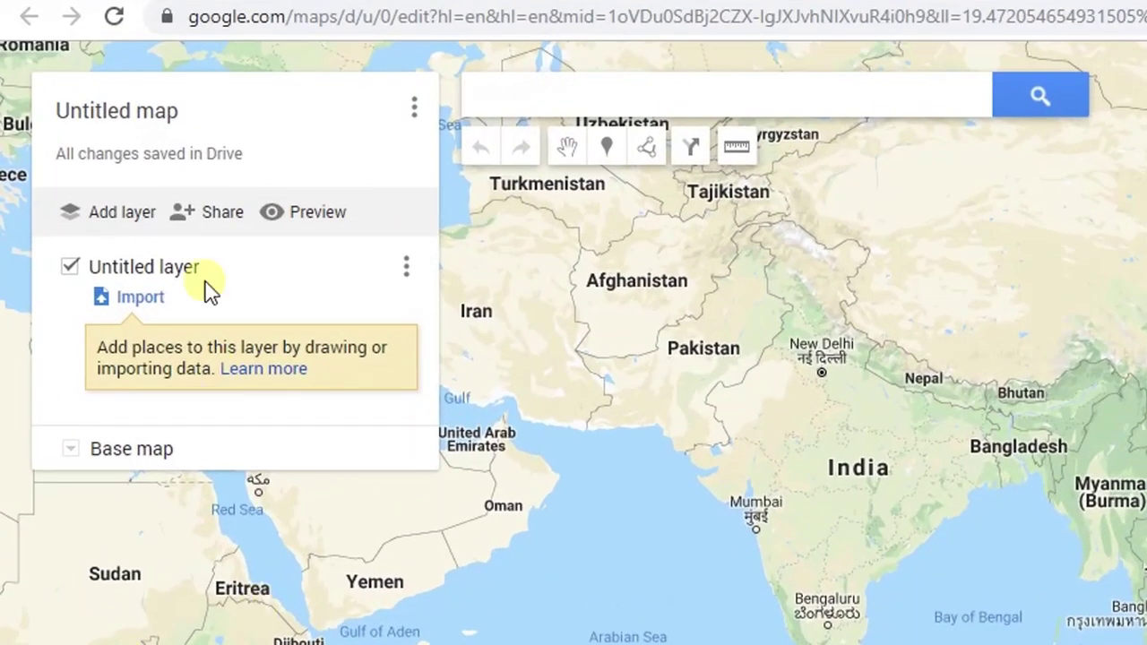
Step: Change the Untitled map title to 'Testing Map' and save it
left_click(116, 112)
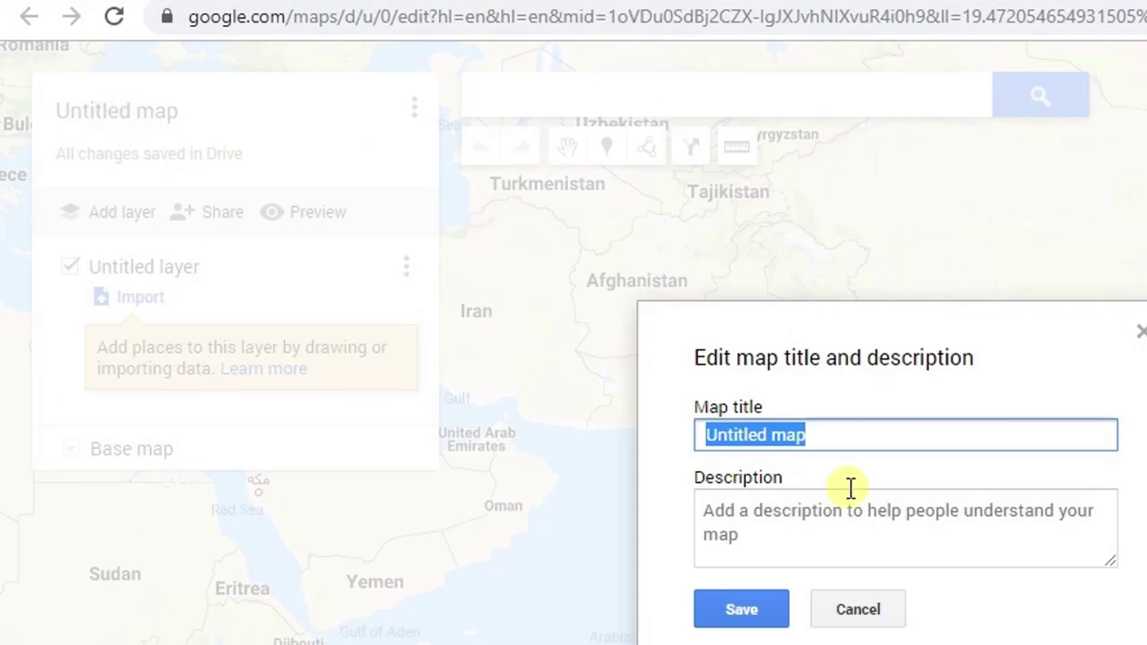
type("Tes")
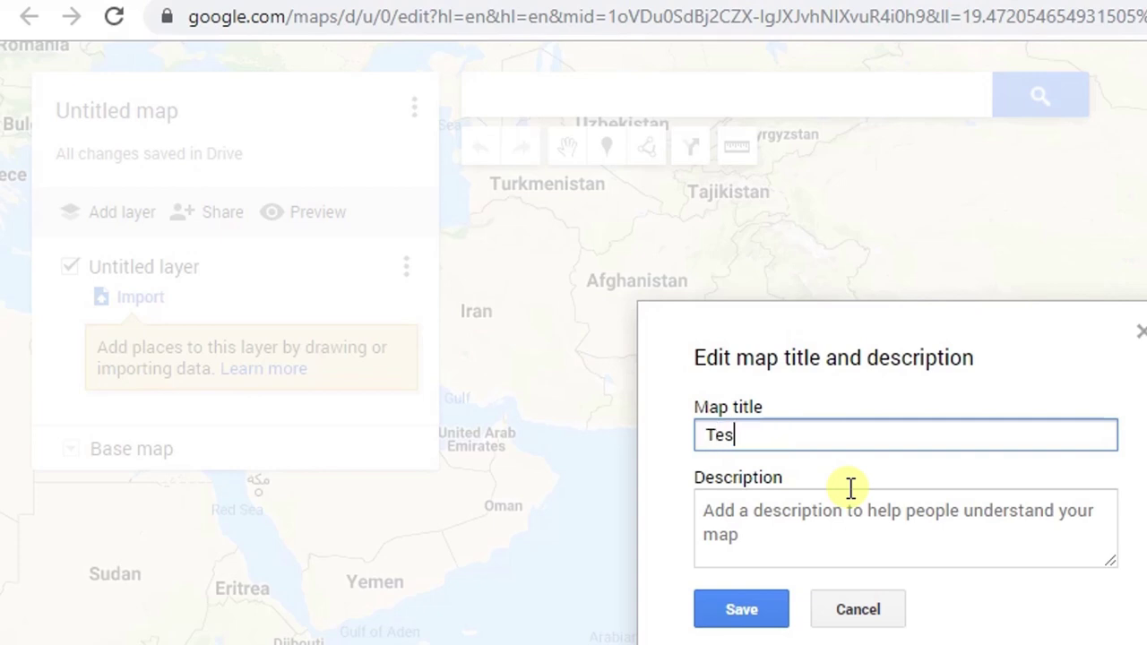
type("ting Map")
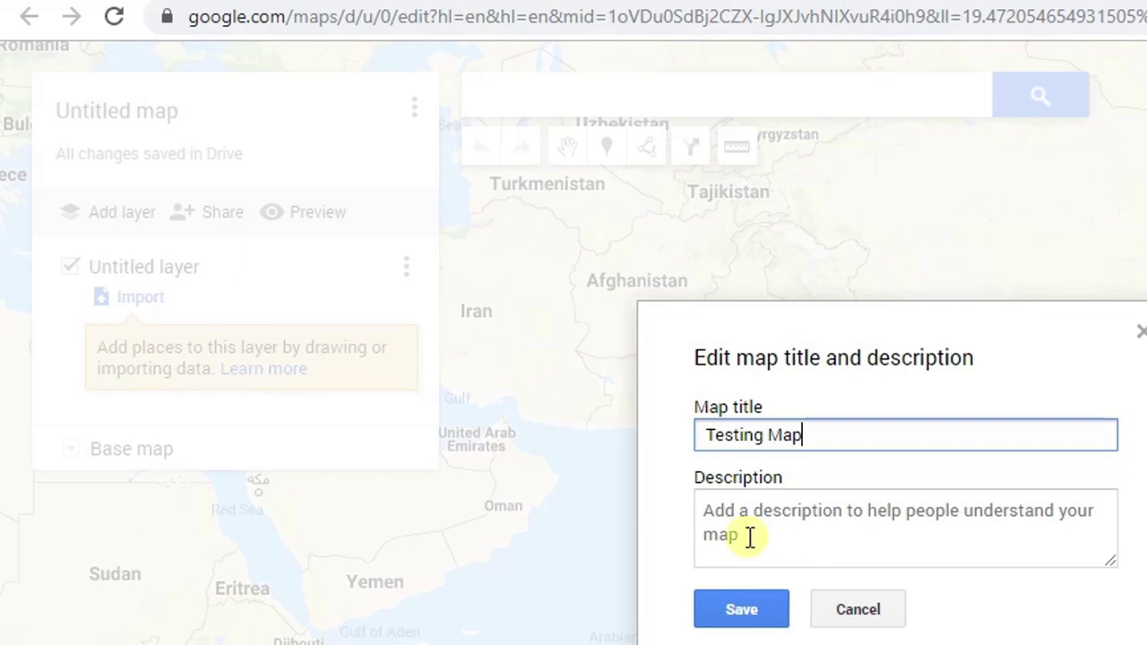
left_click(736, 612)
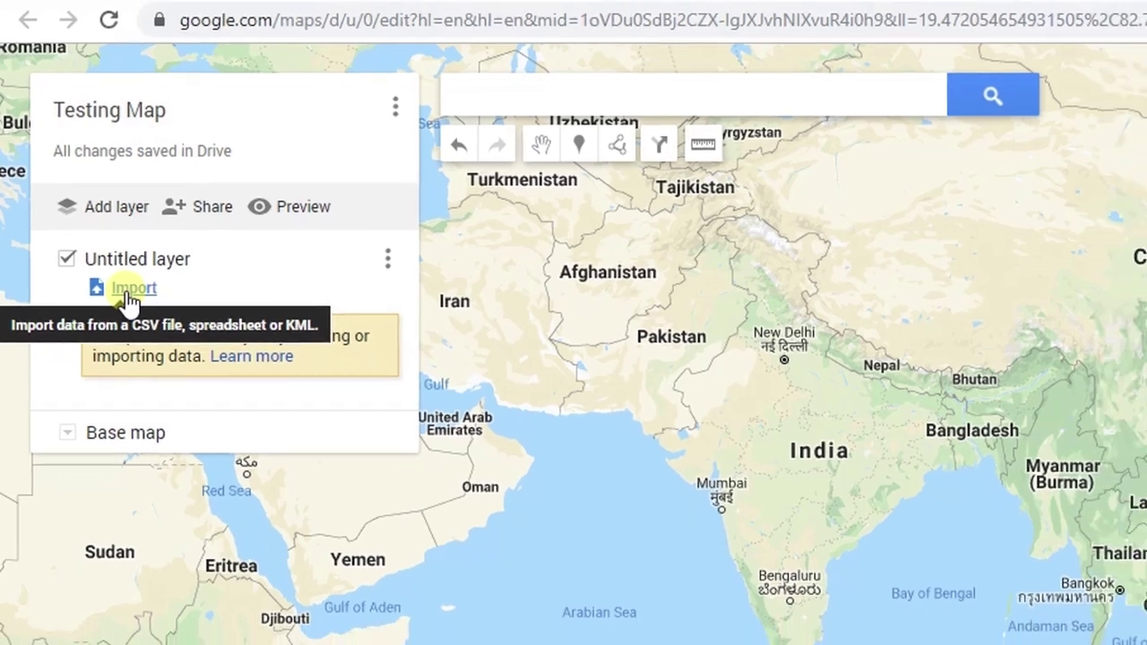
Step: Import All.csv into the layer, pasting the data folder path into the Open dialog
left_click(135, 300)
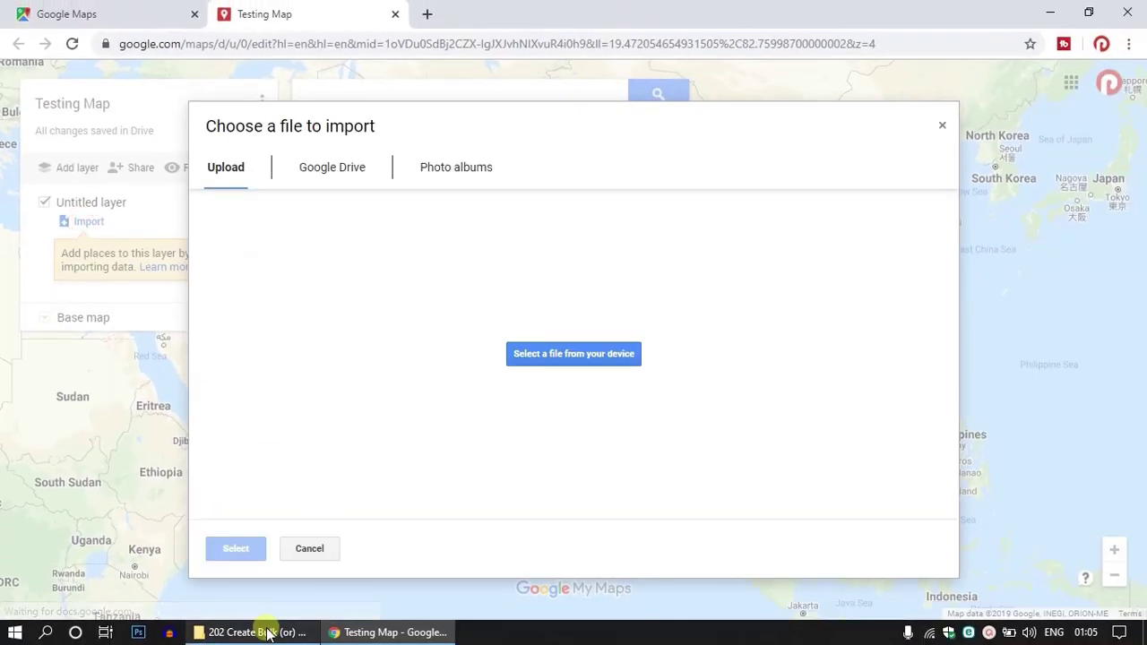
left_click(267, 634)
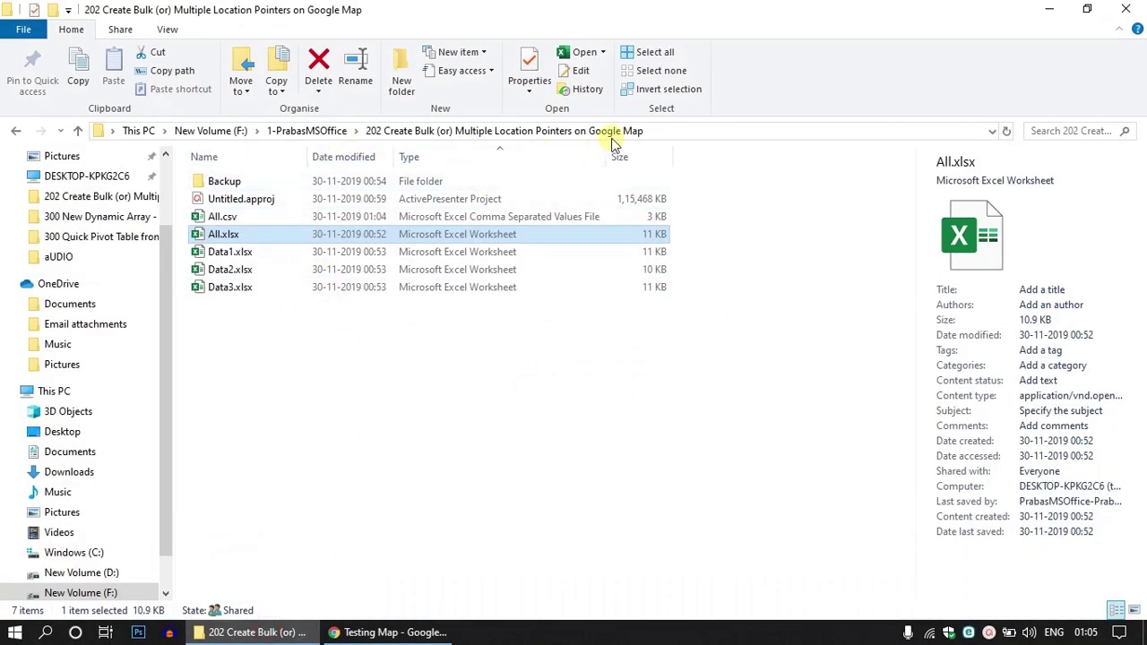
key("ctrl+c")
left_click(648, 131)
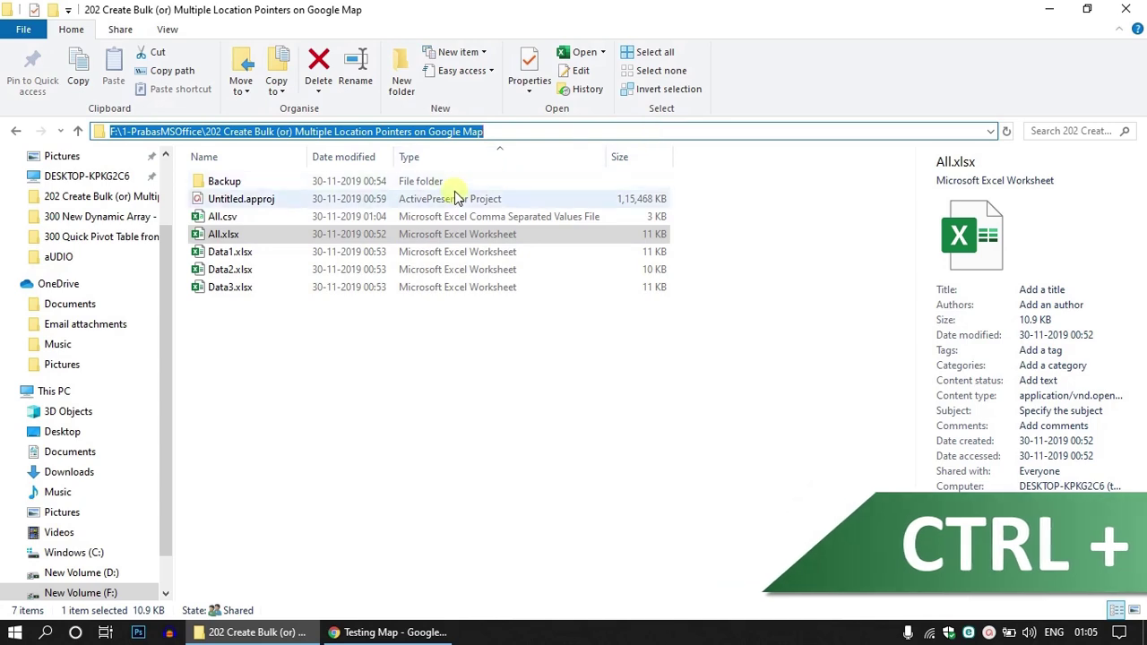
left_click(391, 633)
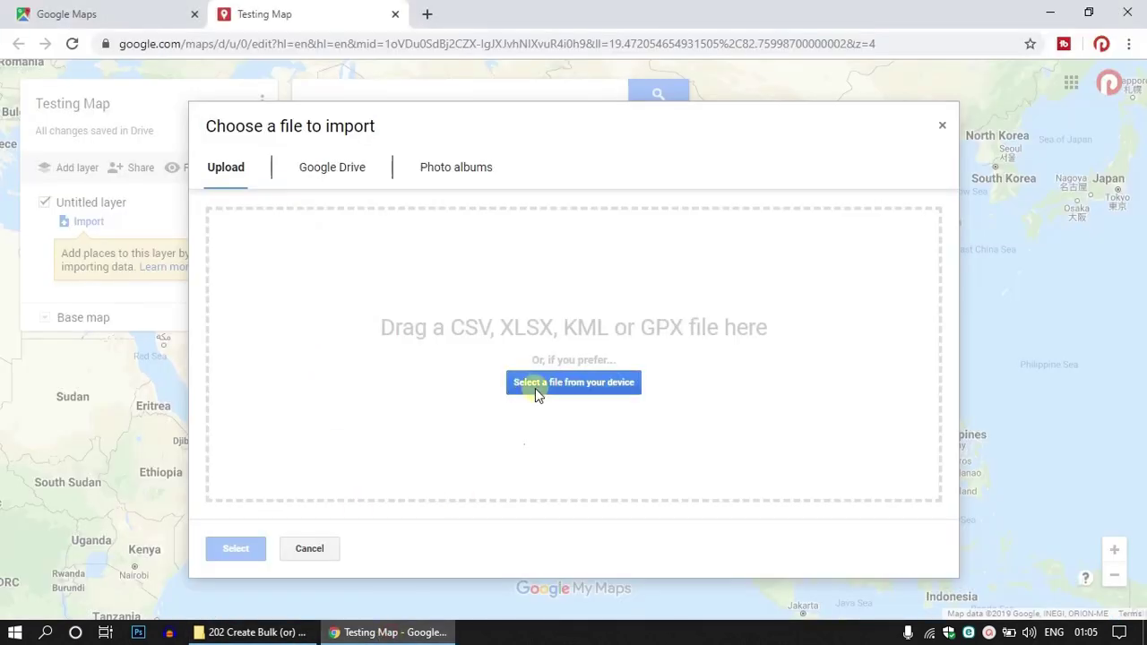
left_click(535, 386)
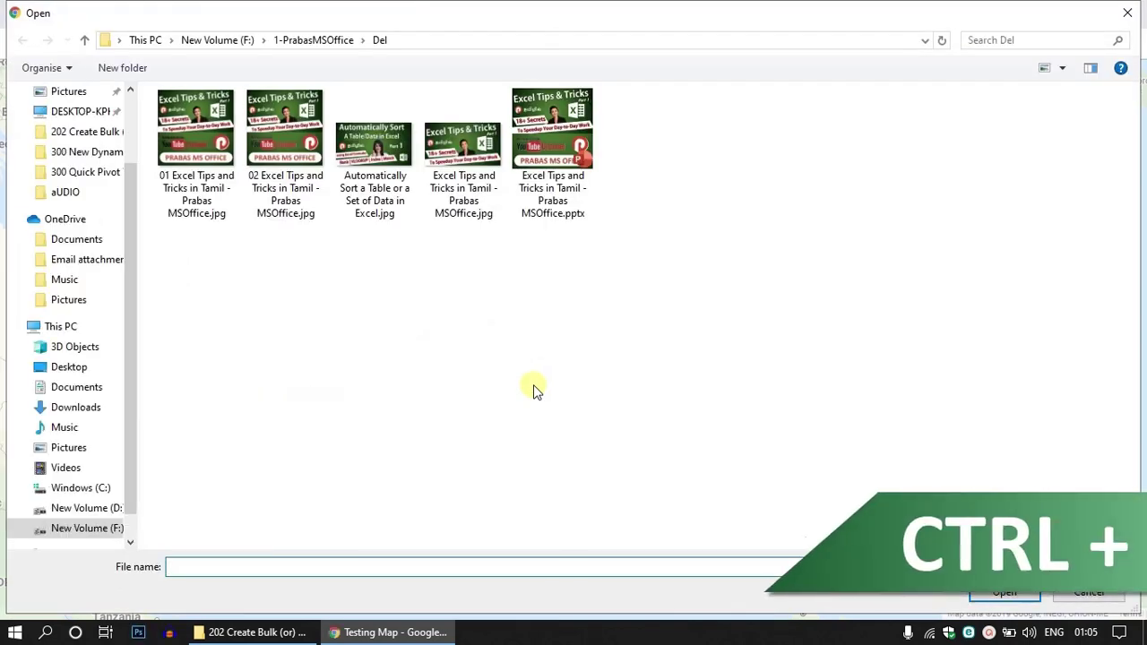
key("ctrl+v")
key("Return")
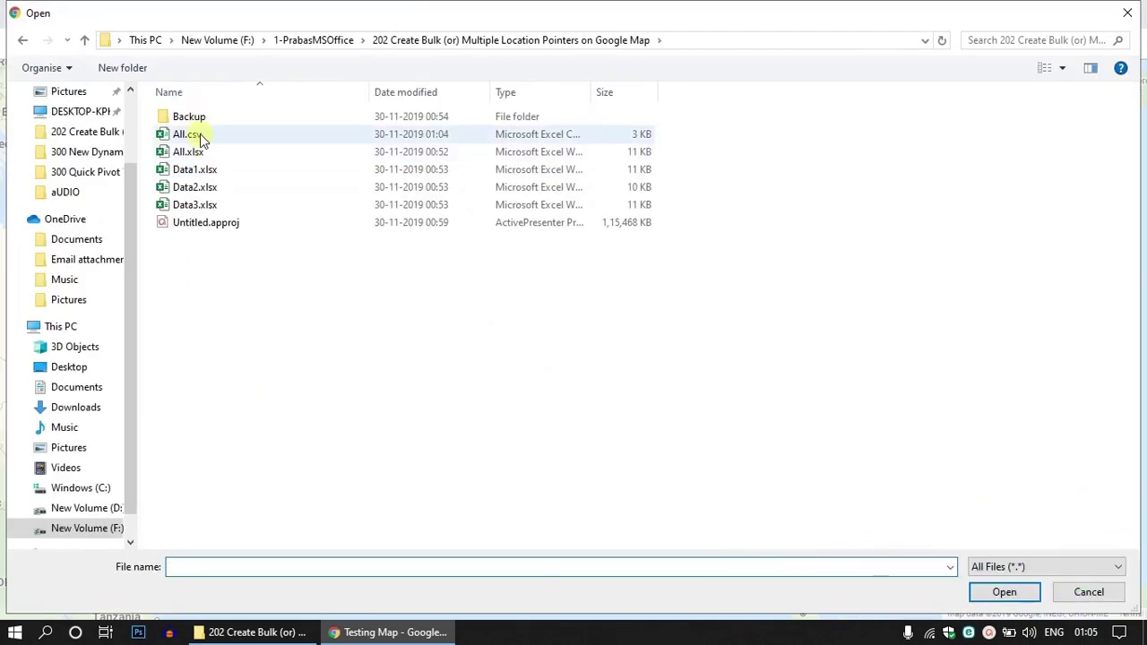
left_click(200, 132)
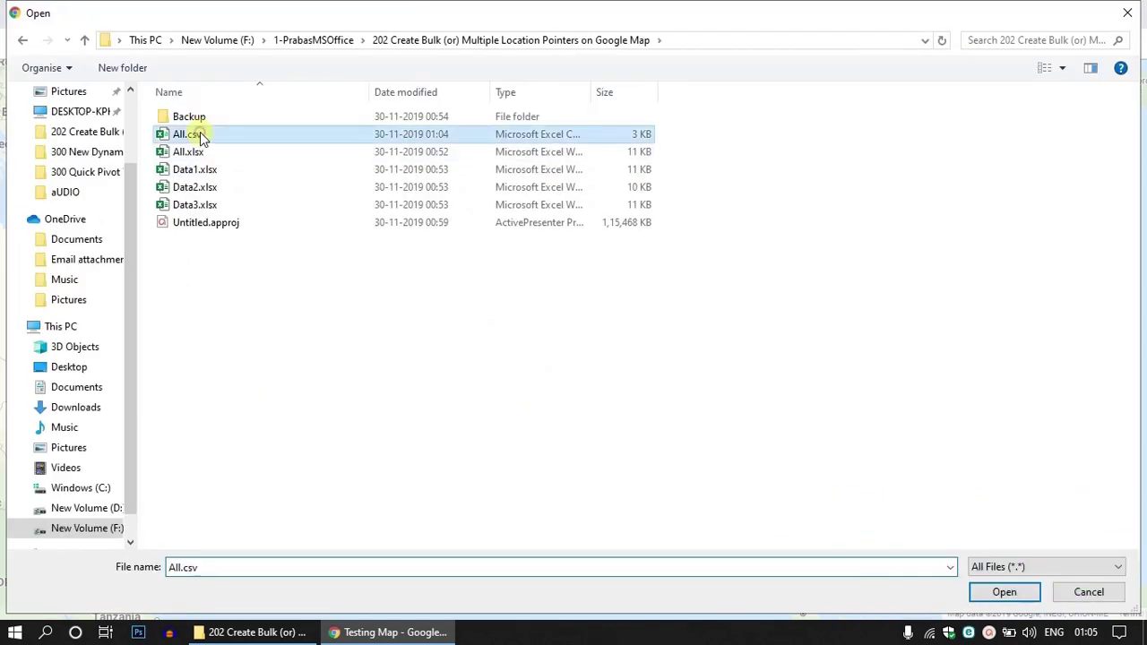
left_click(990, 596)
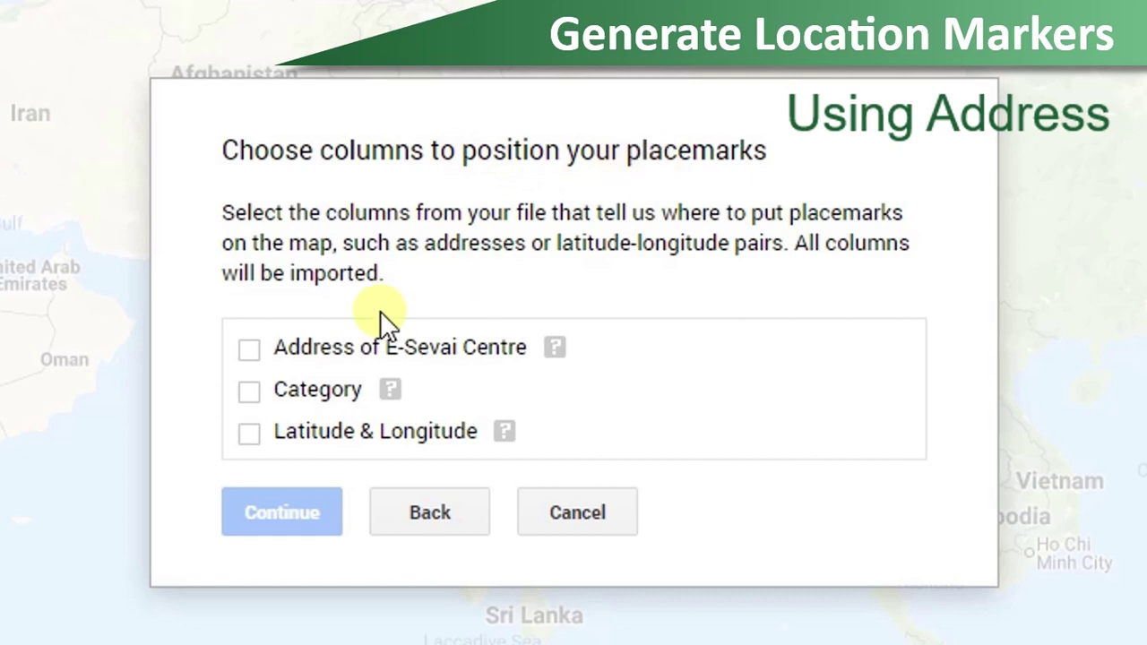
Step: Choose Address of E-Sevai Centre as the placemark position column and continue
left_click(250, 348)
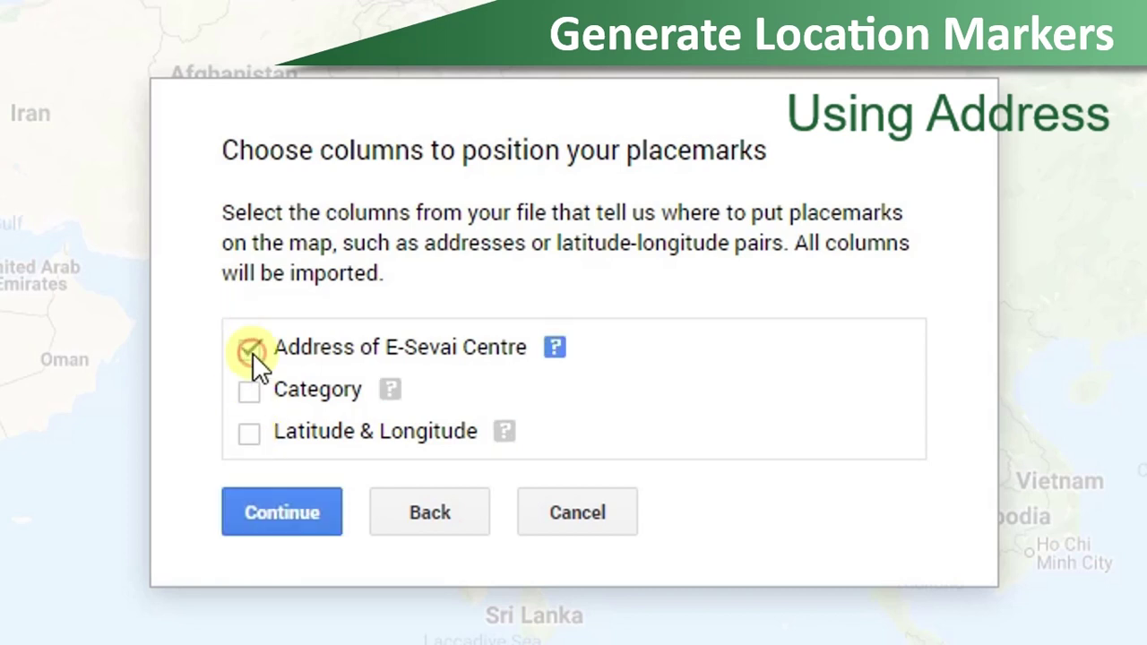
left_click(310, 520)
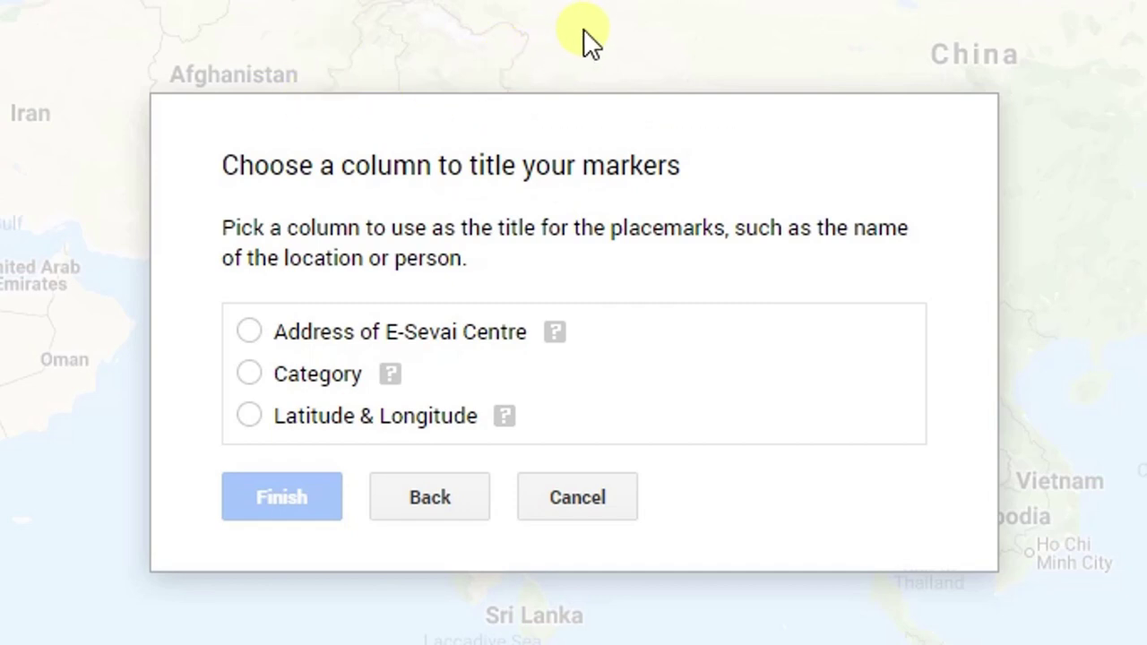
Step: Use Address of E-Sevai Centre as the marker title column and finish the import
left_click(246, 328)
left_click(293, 494)
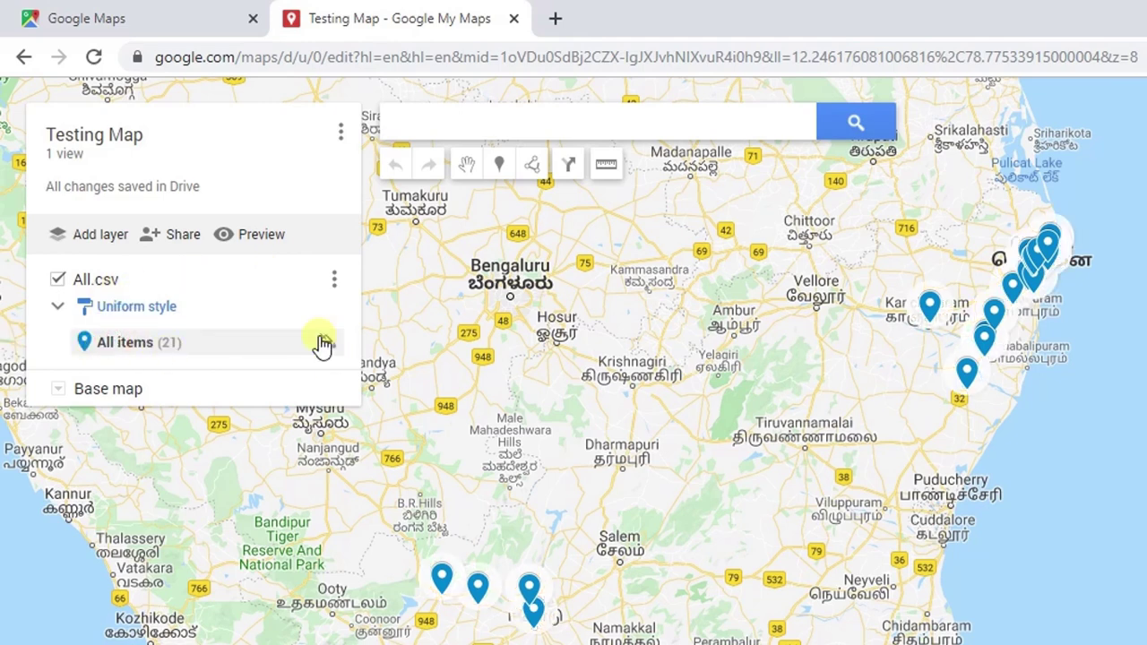
Step: Colour all 21 markers of the All.csv layer dark red
left_click(326, 341)
left_click(324, 340)
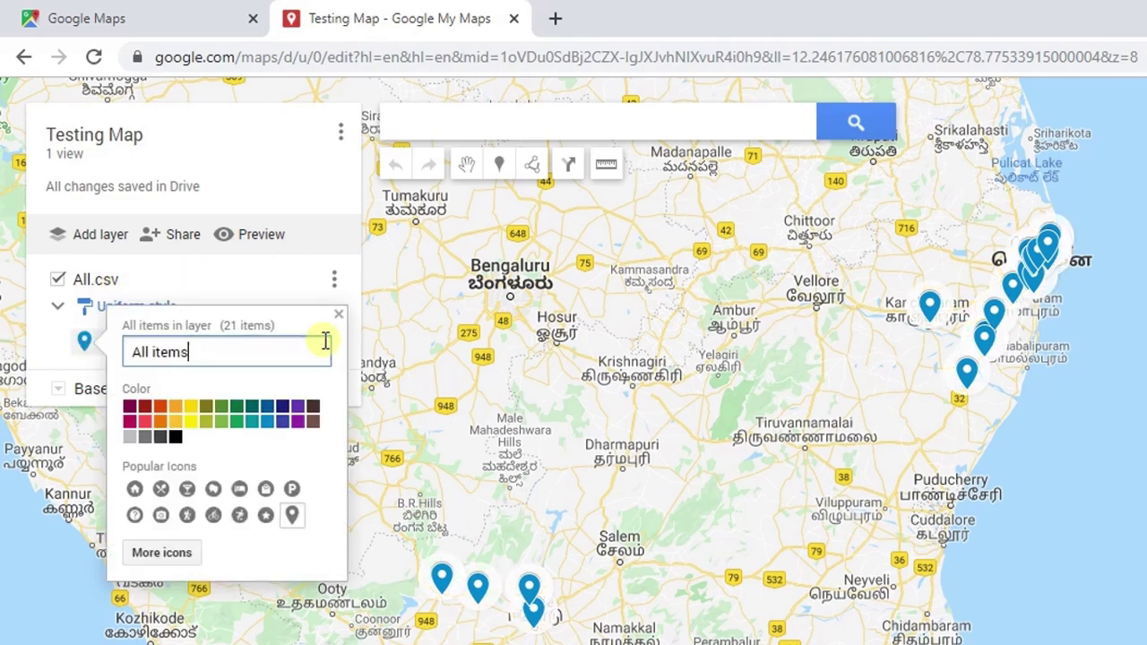
left_click(148, 409)
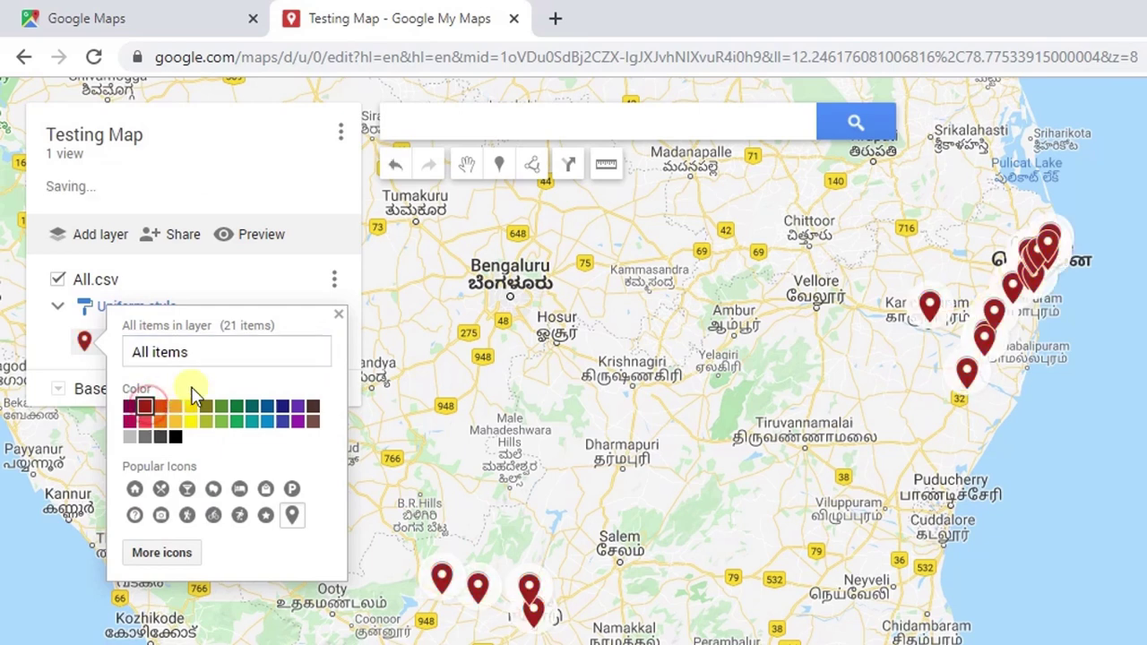
left_click(331, 244)
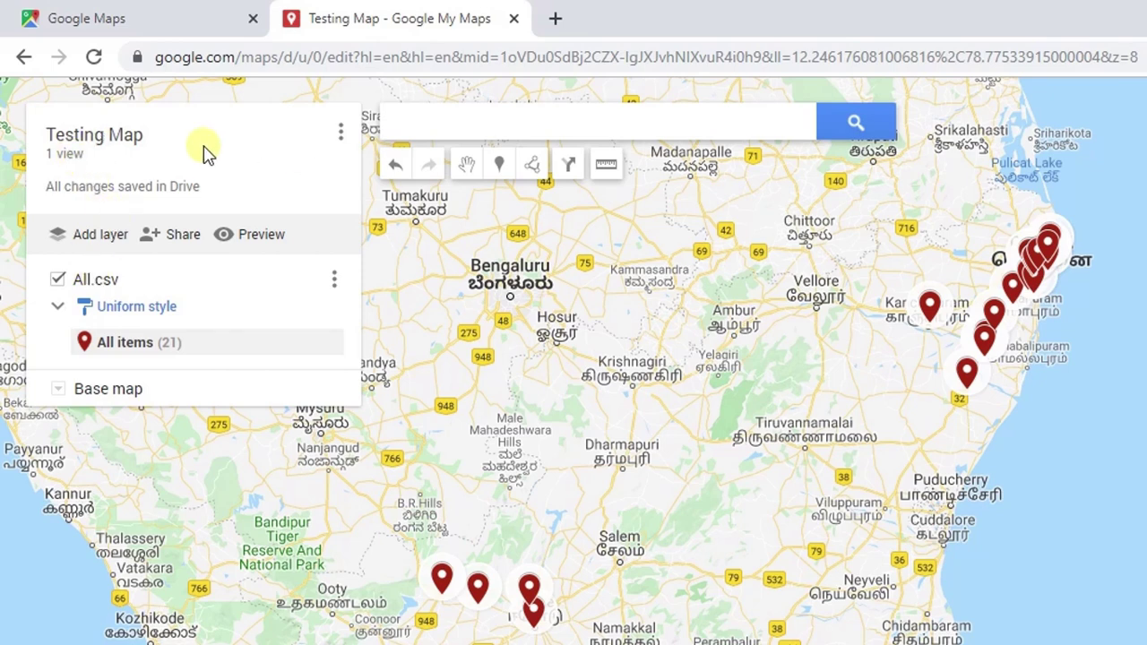
Step: Create another new map and upload All.csv into its layer
left_click(341, 136)
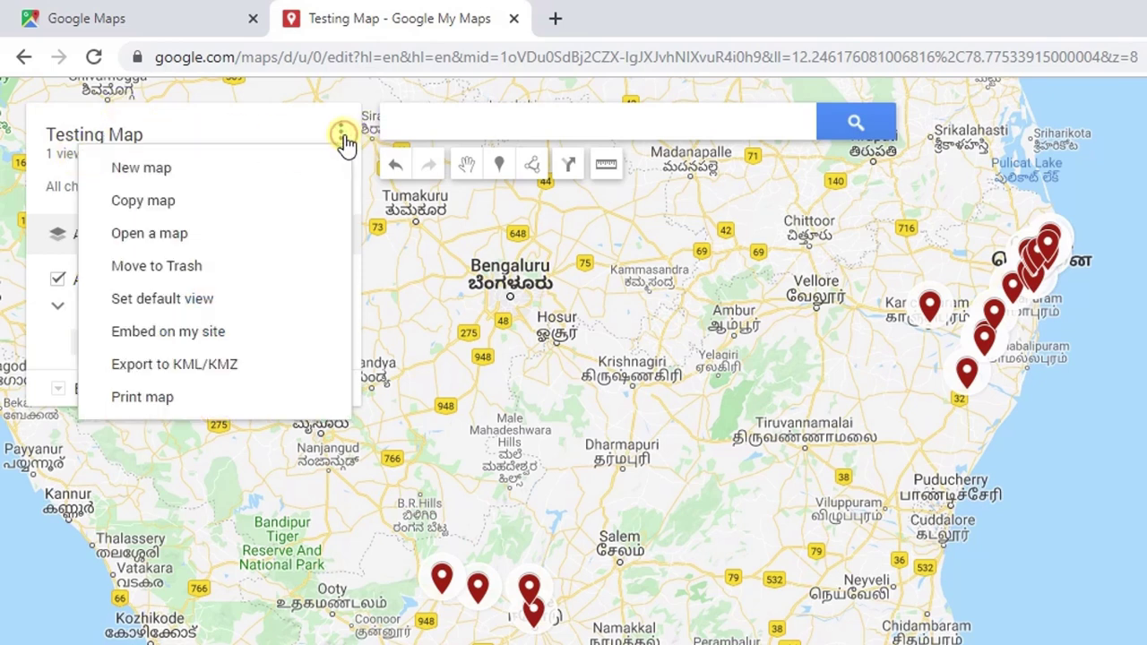
left_click(292, 168)
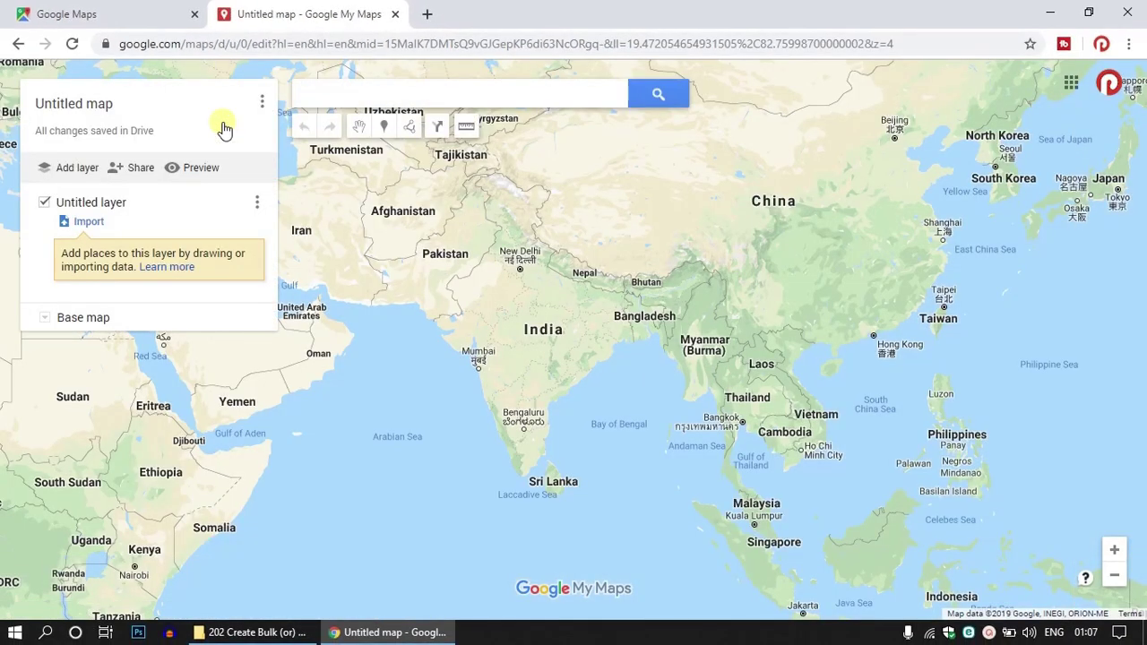
left_click(89, 221)
left_click(565, 385)
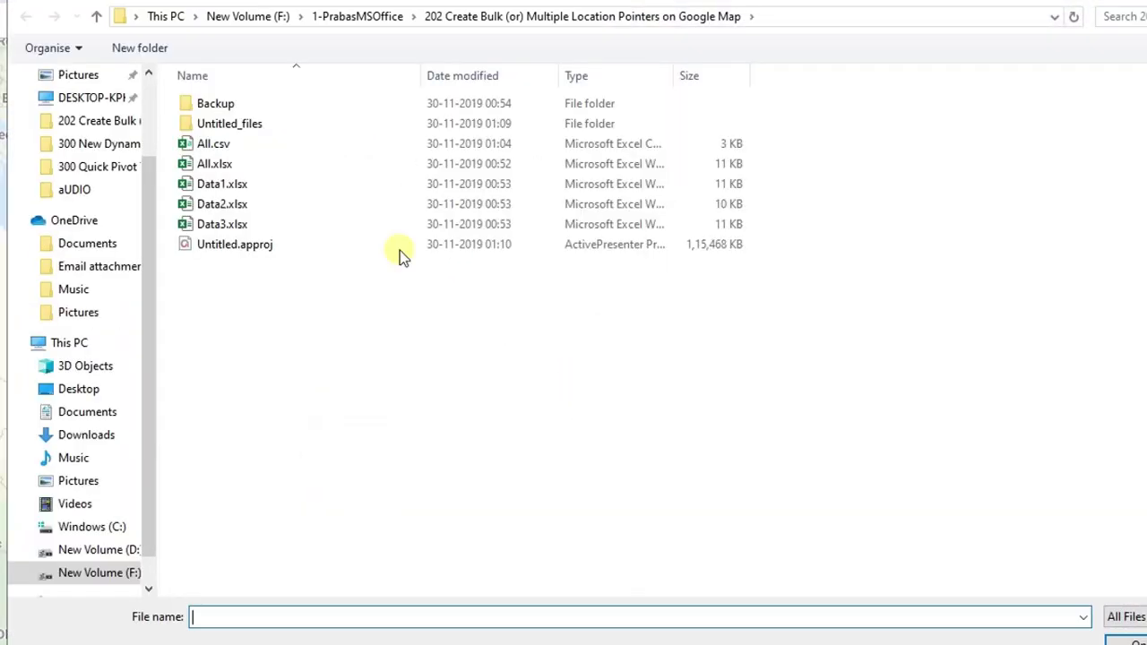
double_click(198, 148)
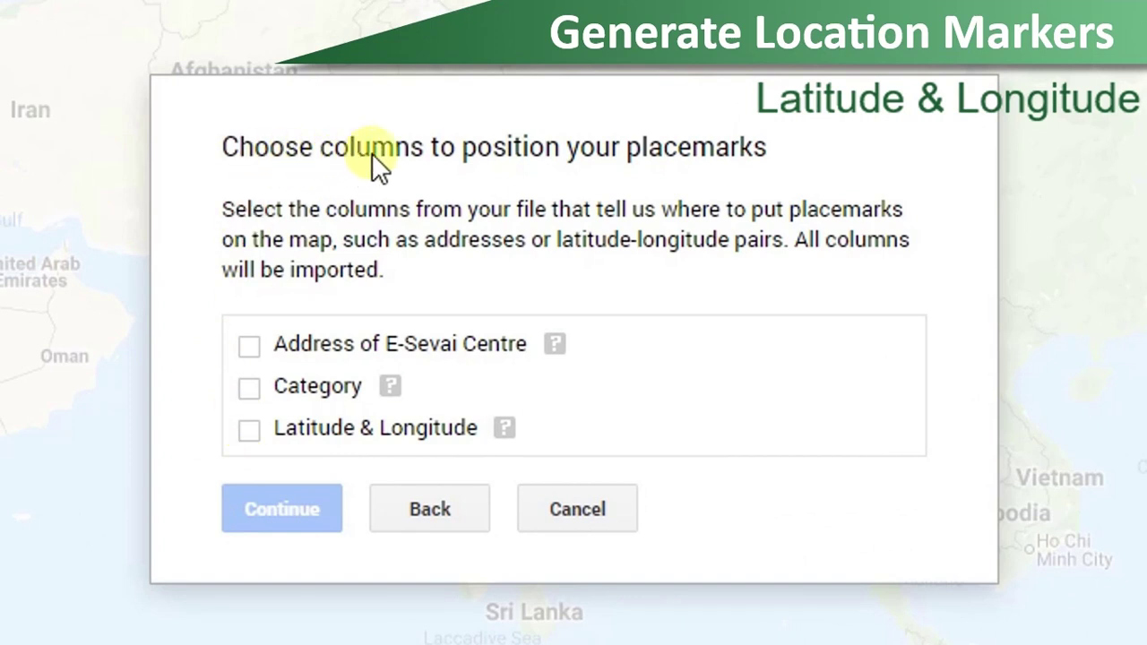
Step: Position placemarks from the Latitude & Longitude column in Latitude,Longitude order, then continue
left_click(250, 429)
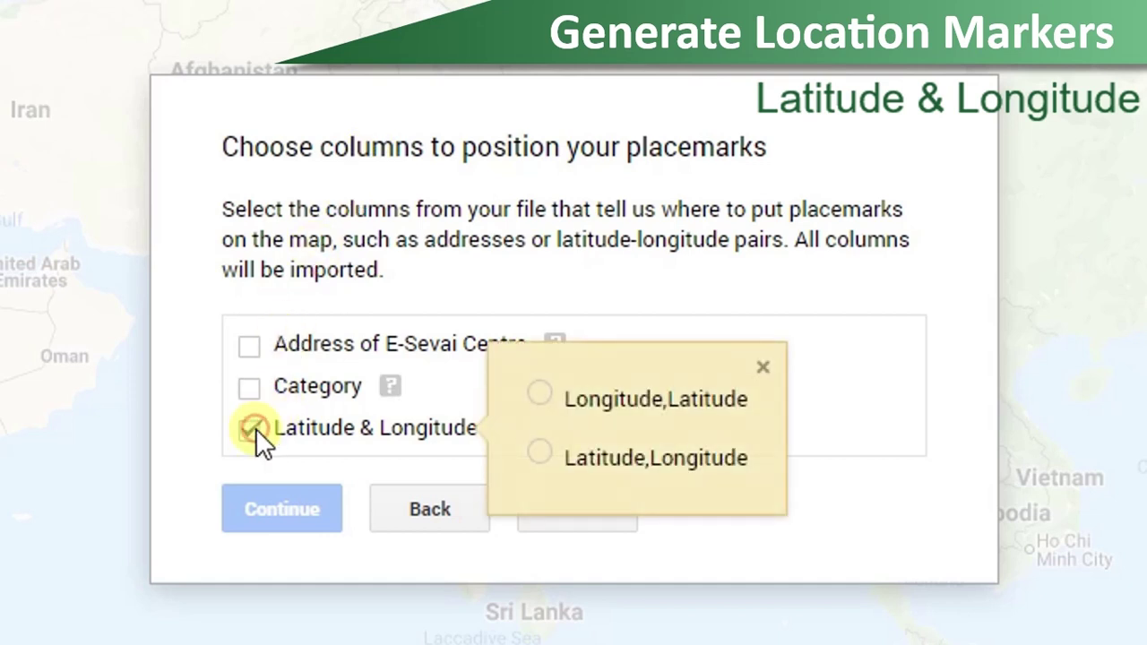
left_click(541, 454)
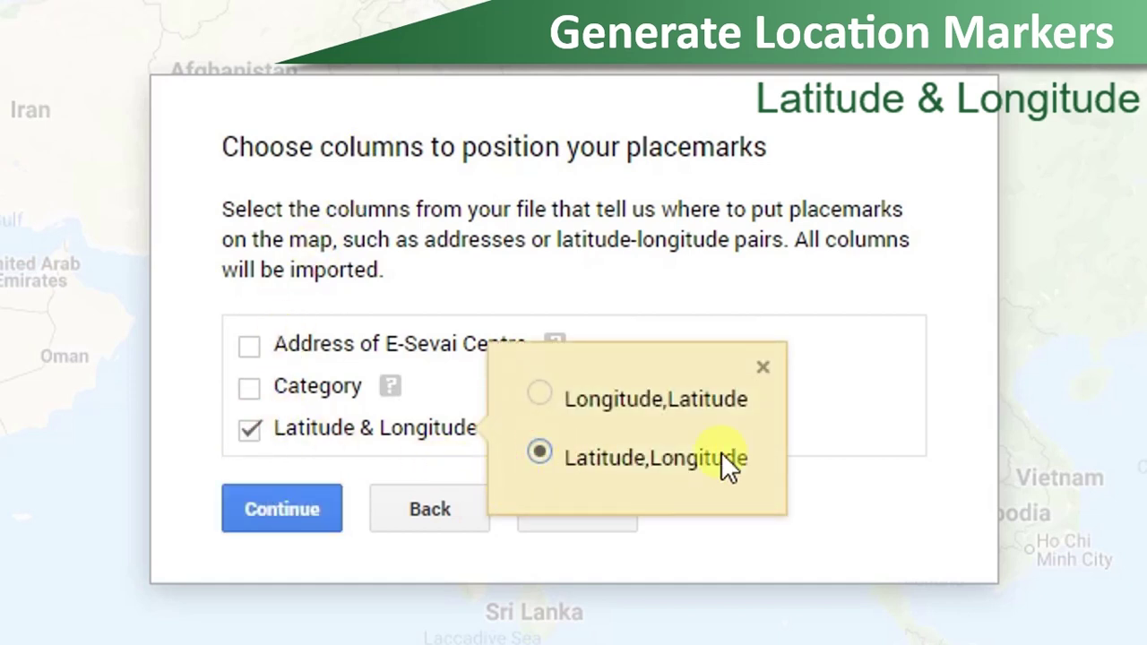
left_click(321, 502)
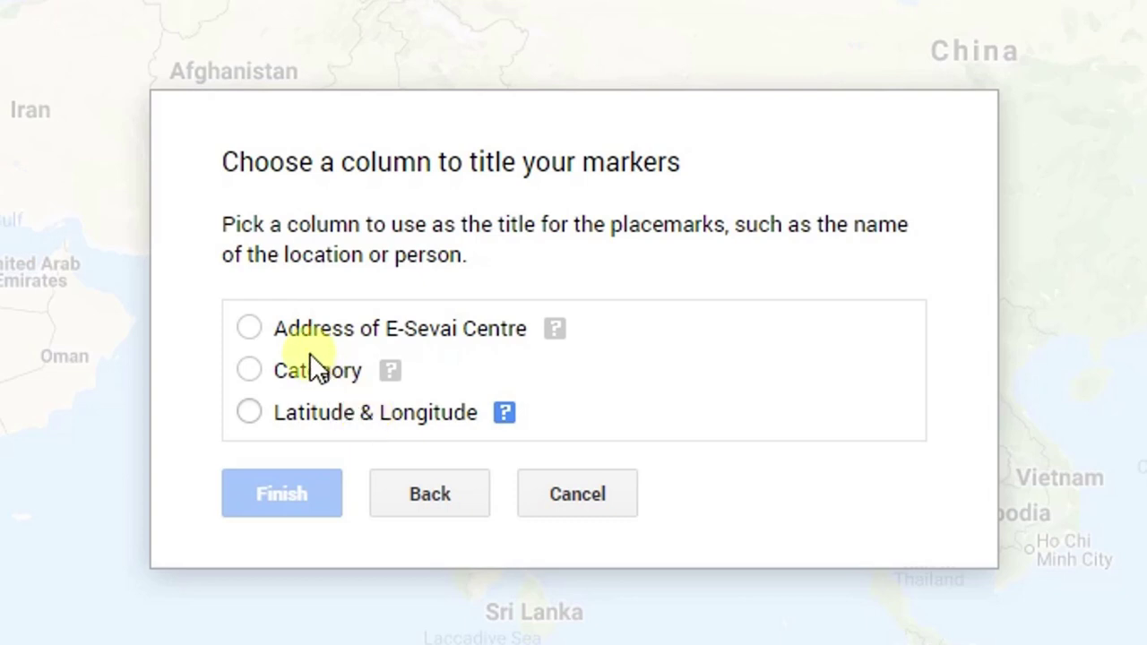
Step: Title markers by the Address of E-Sevai Centre column, finish the import, and zoom toward Tiruvannamalai
left_click(282, 327)
left_click(294, 490)
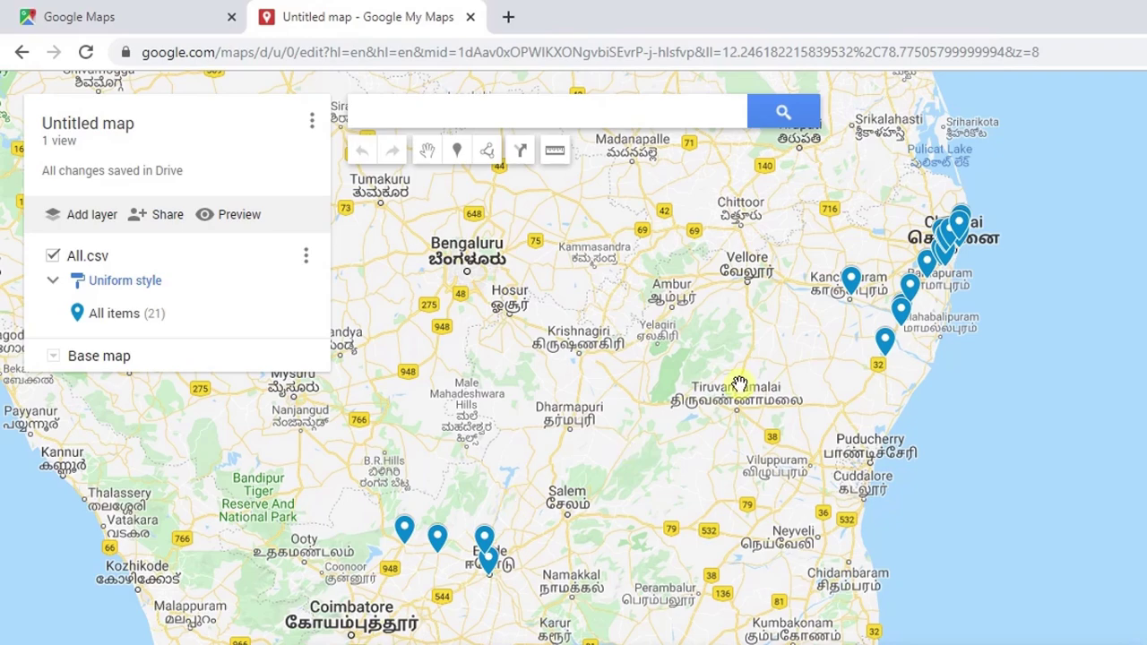
scroll(740, 385, "up", 1)
scroll(740, 385, "up", 1)
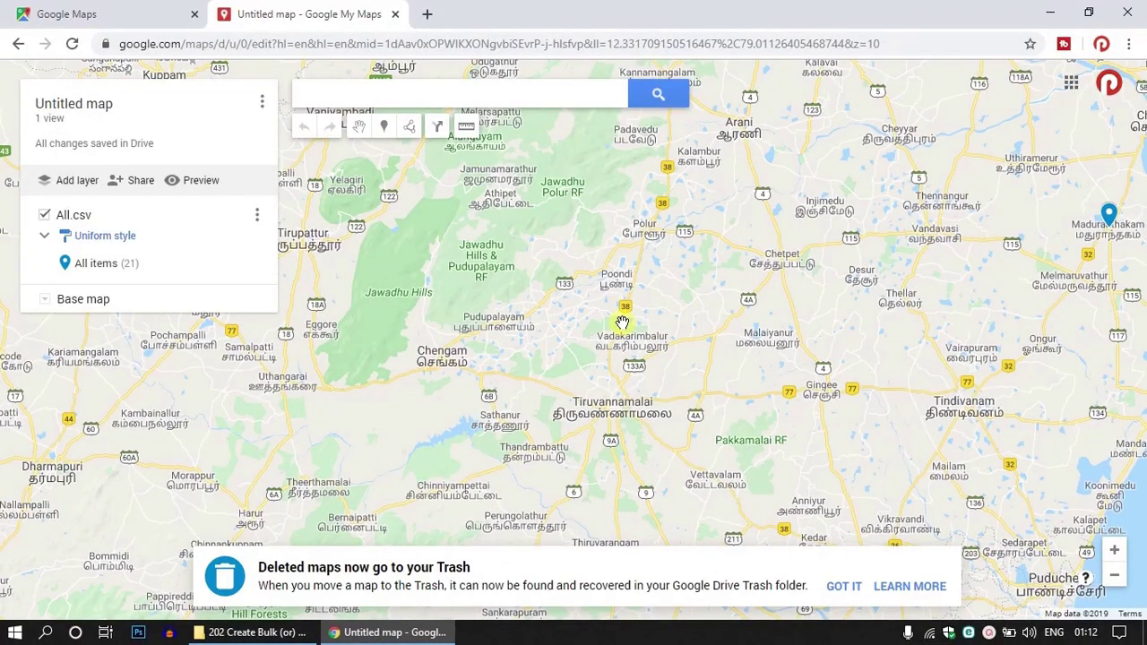
Step: Zoom in further near Tiruvannamalai, then bring up the data folder in File Explorer
scroll(591, 248, "up", 1)
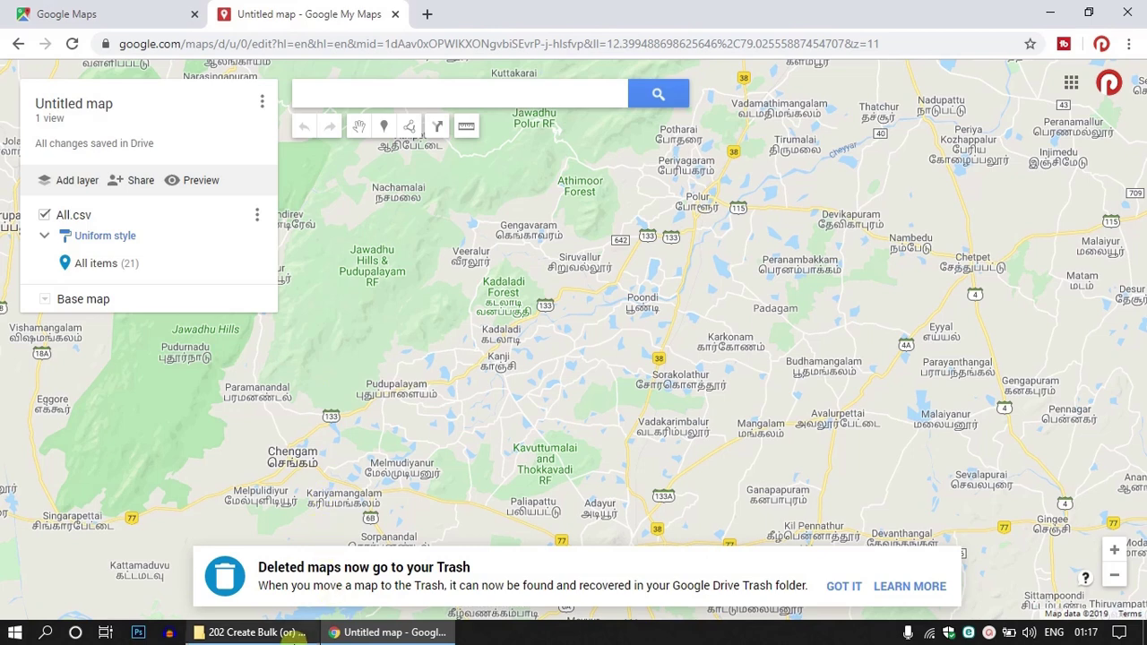
left_click(305, 631)
left_click(266, 358)
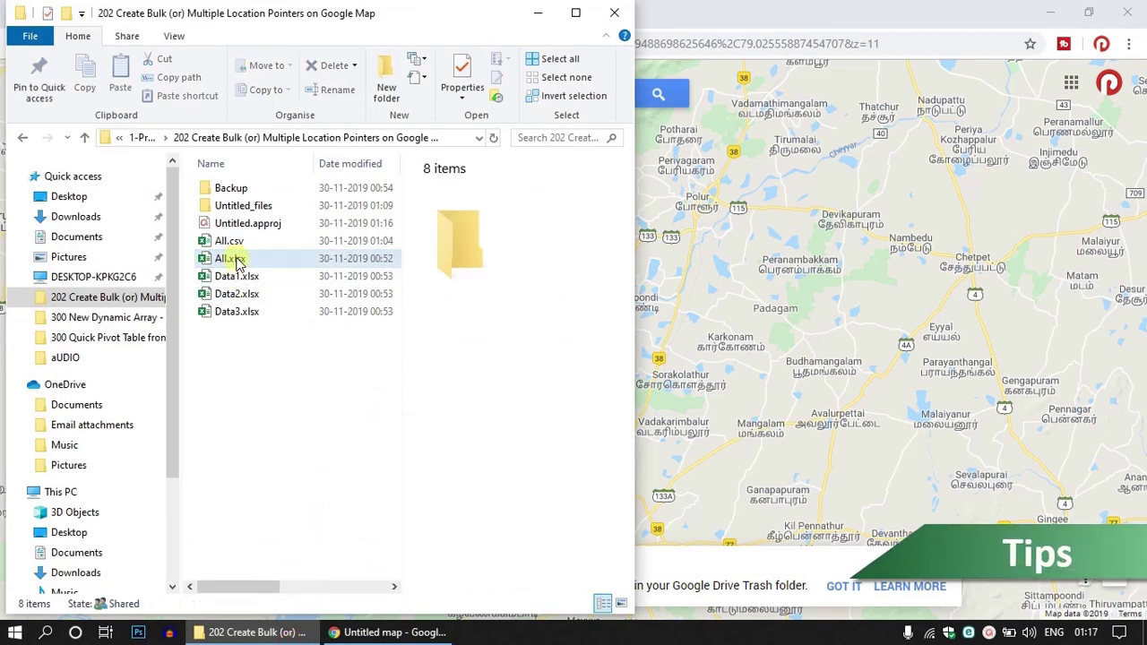
Step: Open All.xlsx in Excel, select address cell A2, and return to the browser
left_click(237, 260)
double_click(238, 260)
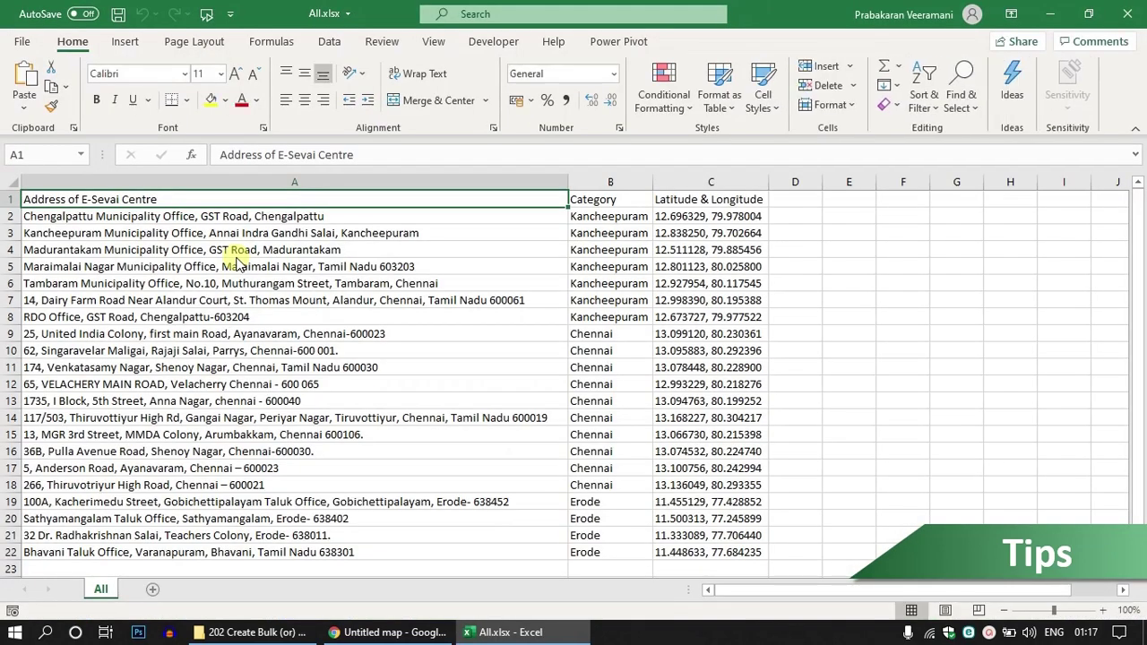
left_click(263, 216)
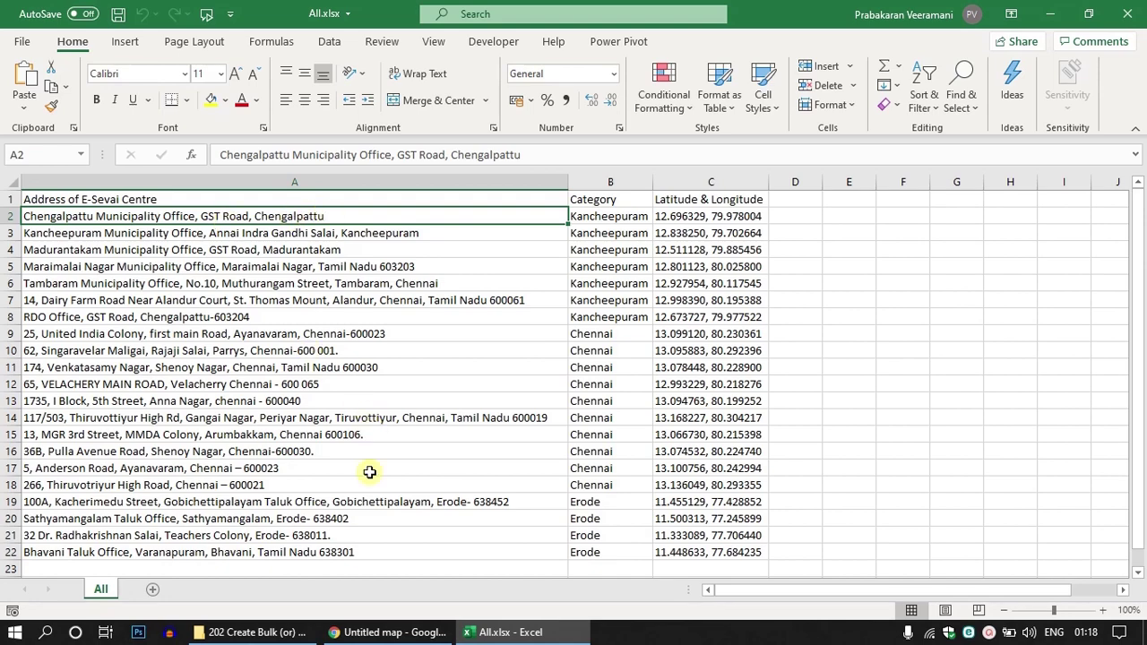
left_click(372, 632)
Step: Load Google Maps in a new browser tab
left_click(428, 14)
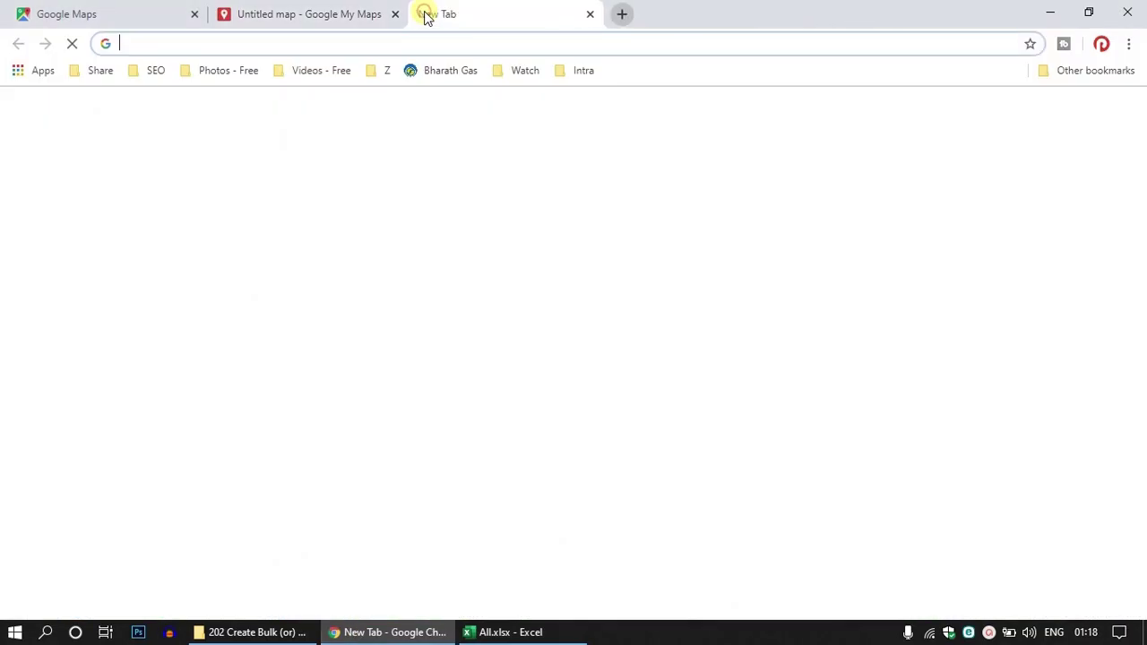
type("map.go")
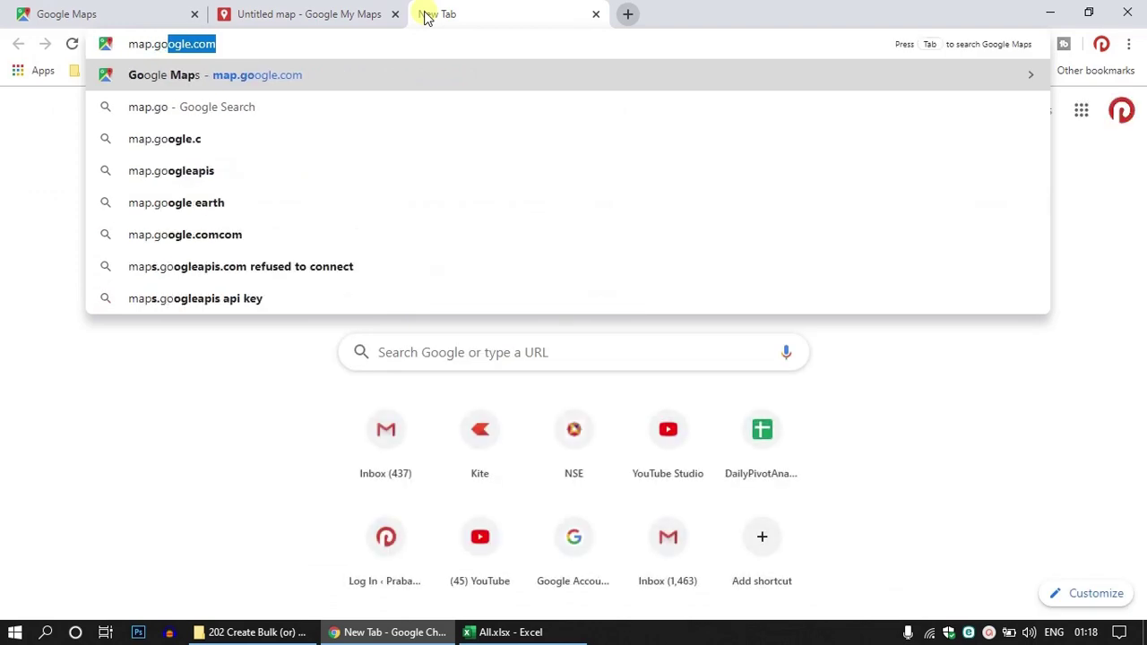
key("Return")
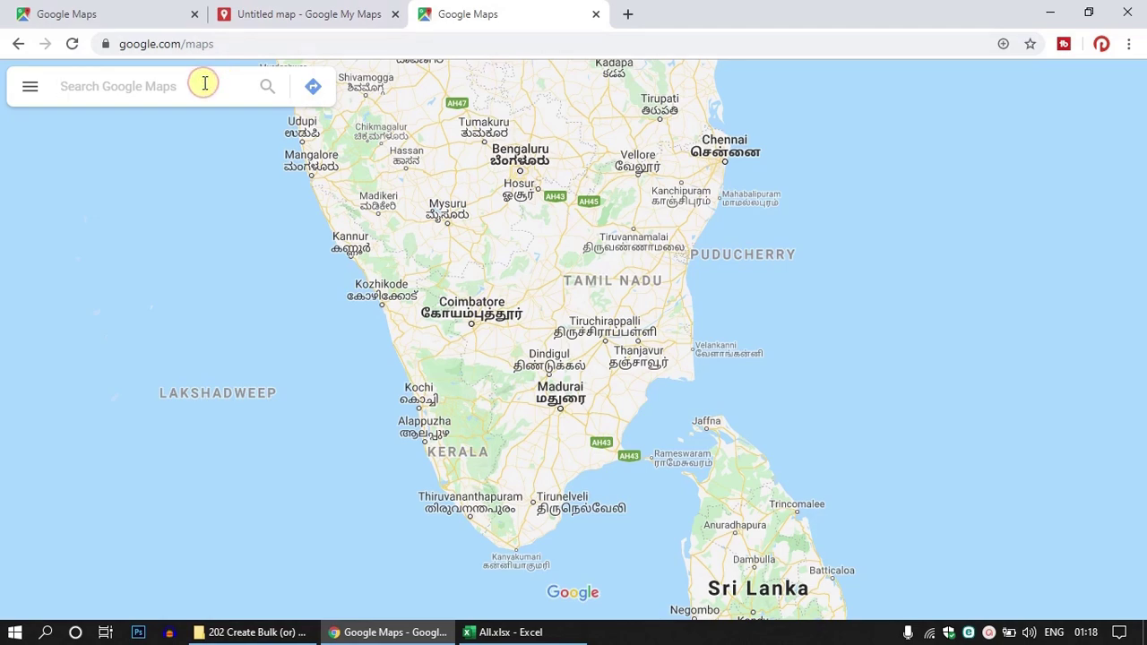
Step: Copy the Chengalpattu address from cell A2 and search for it in Google Maps
key("alt+Tab")
key("F2")
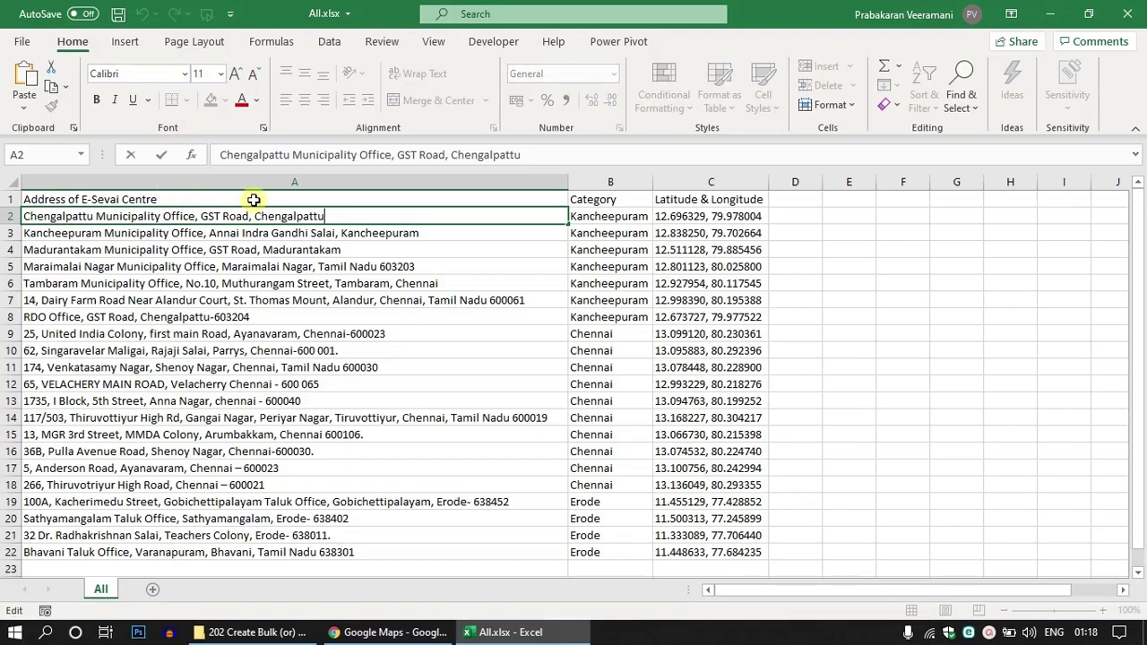
key("shift+Home")
key("ctrl+c")
key("alt+Tab")
left_click(233, 80)
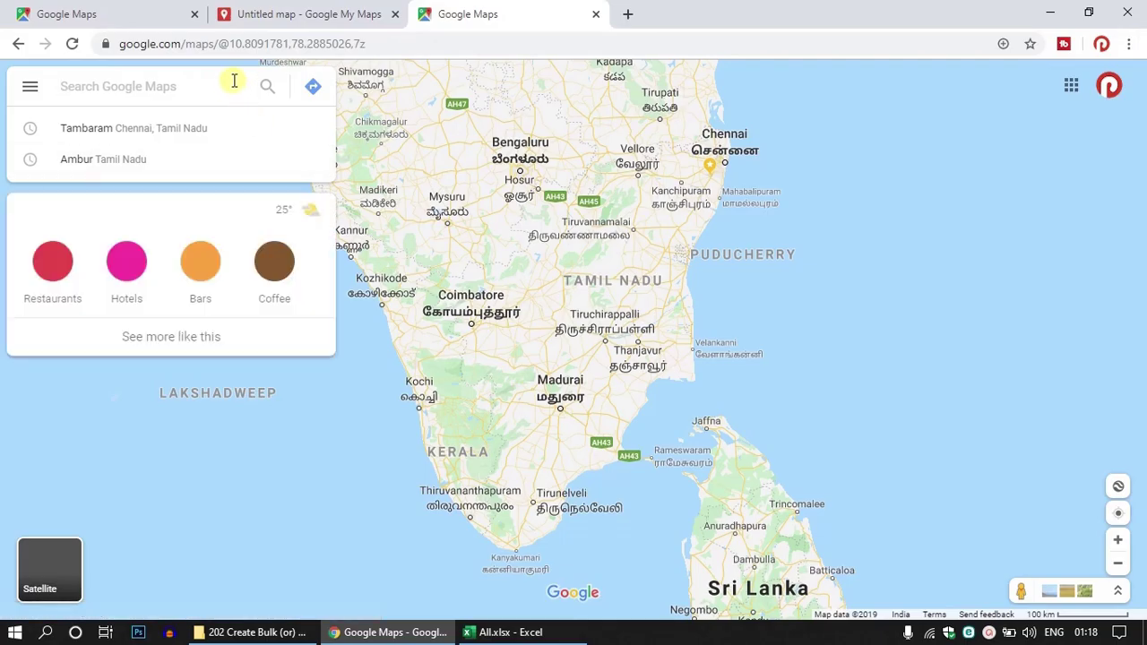
key("ctrl+v")
double_click(233, 80)
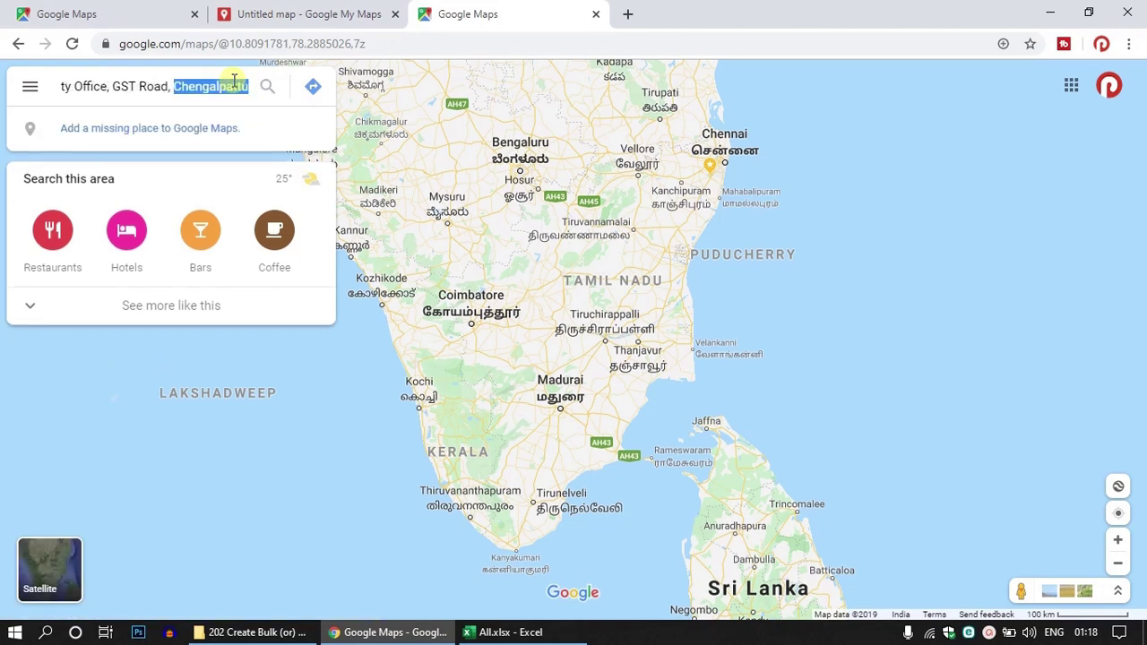
key("Return")
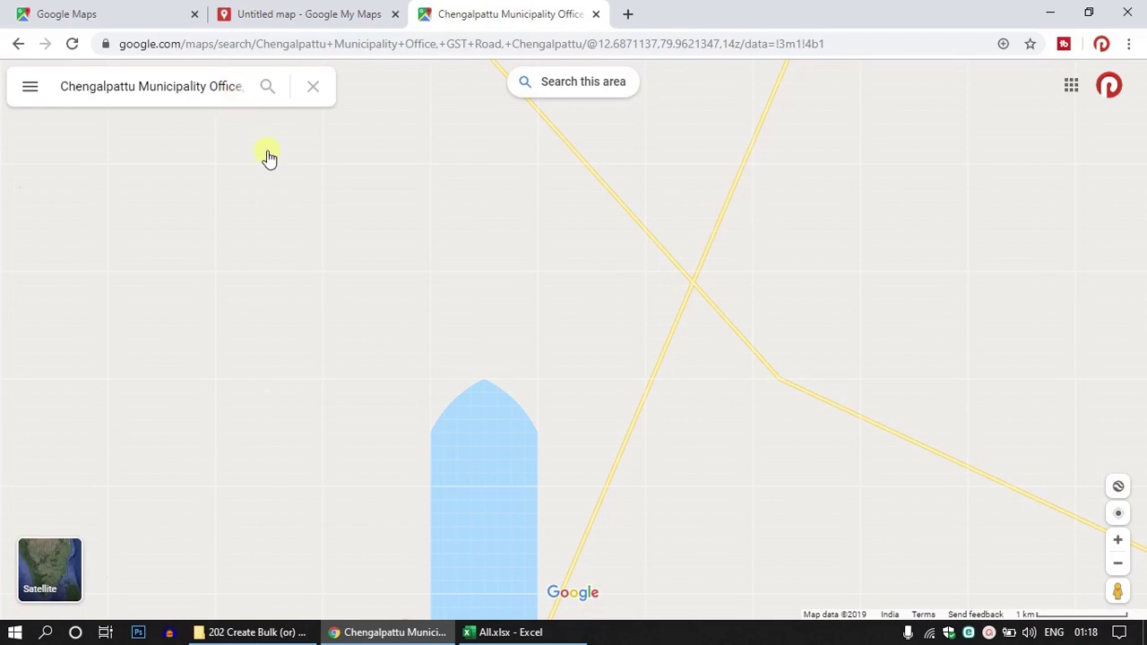
Step: Drop a point by the lake near GST Road and select its coordinates 12.689898, 79.984873
scroll(775, 235, "up", 2)
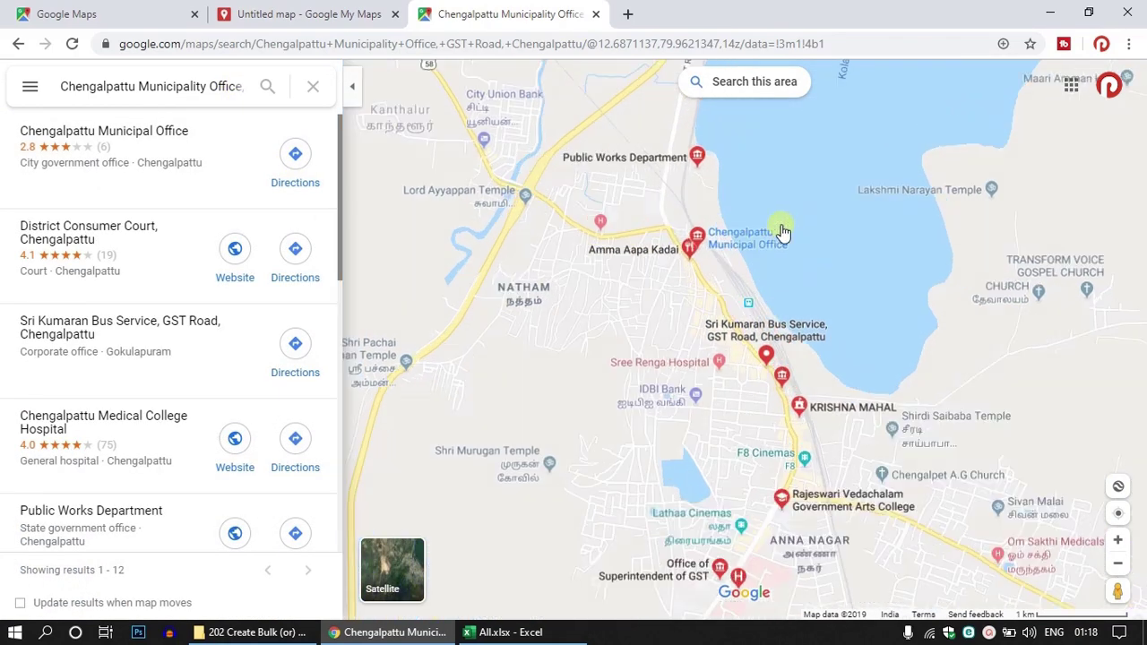
scroll(772, 237, "up", 2)
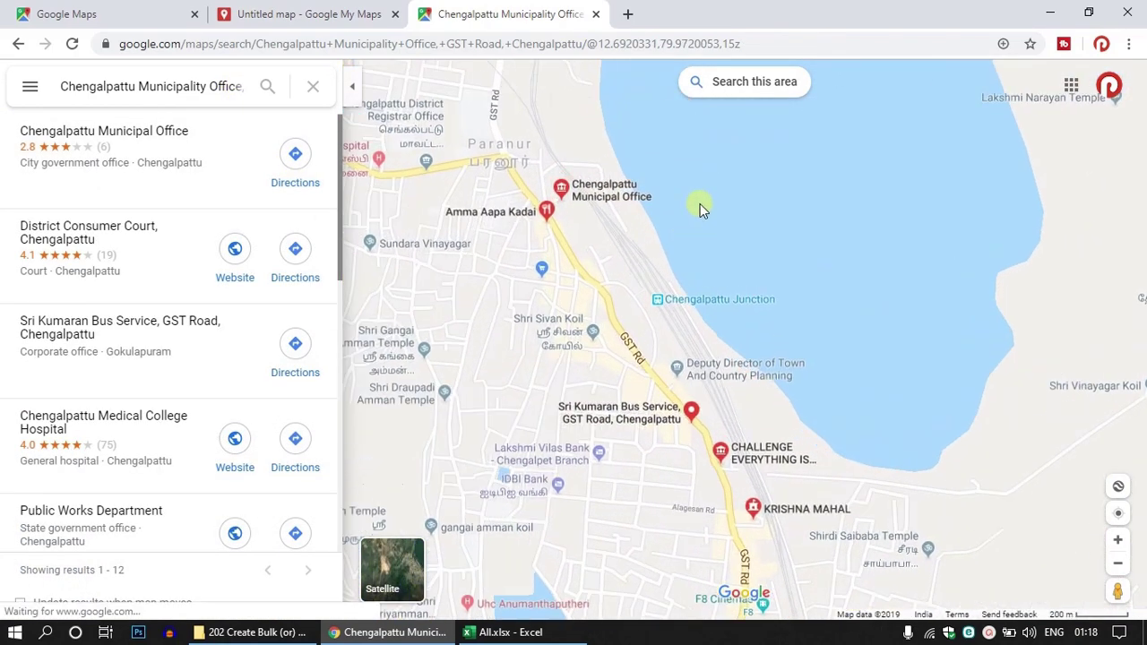
scroll(695, 174, "down", 3)
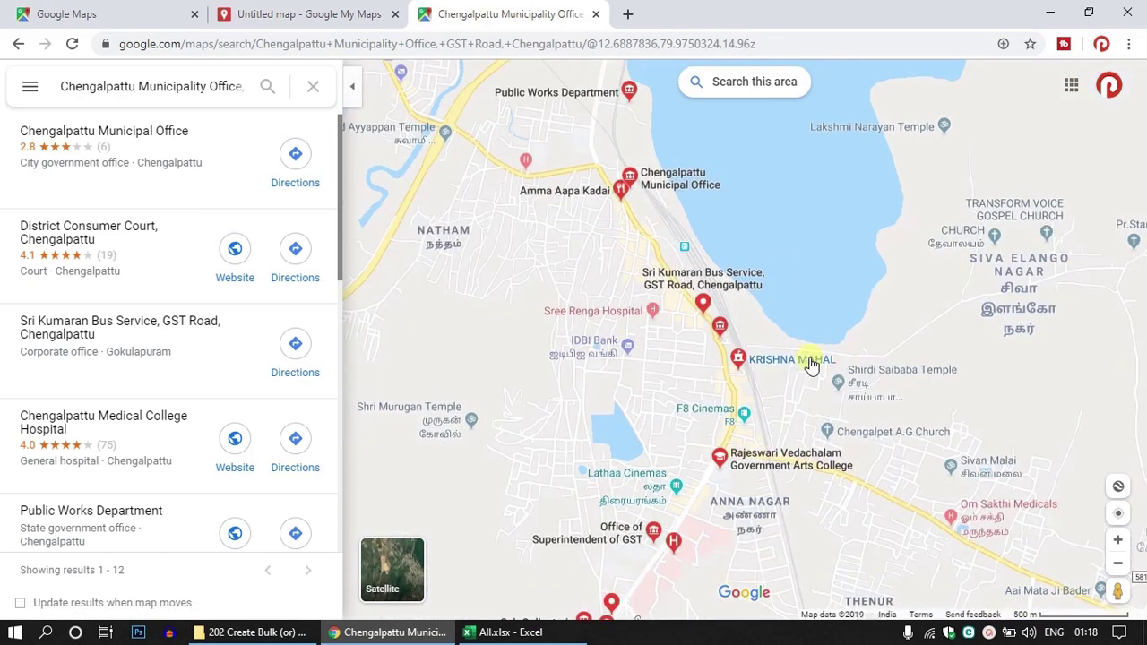
scroll(810, 363, "up", 2)
left_click_drag(724, 320, 640, 360)
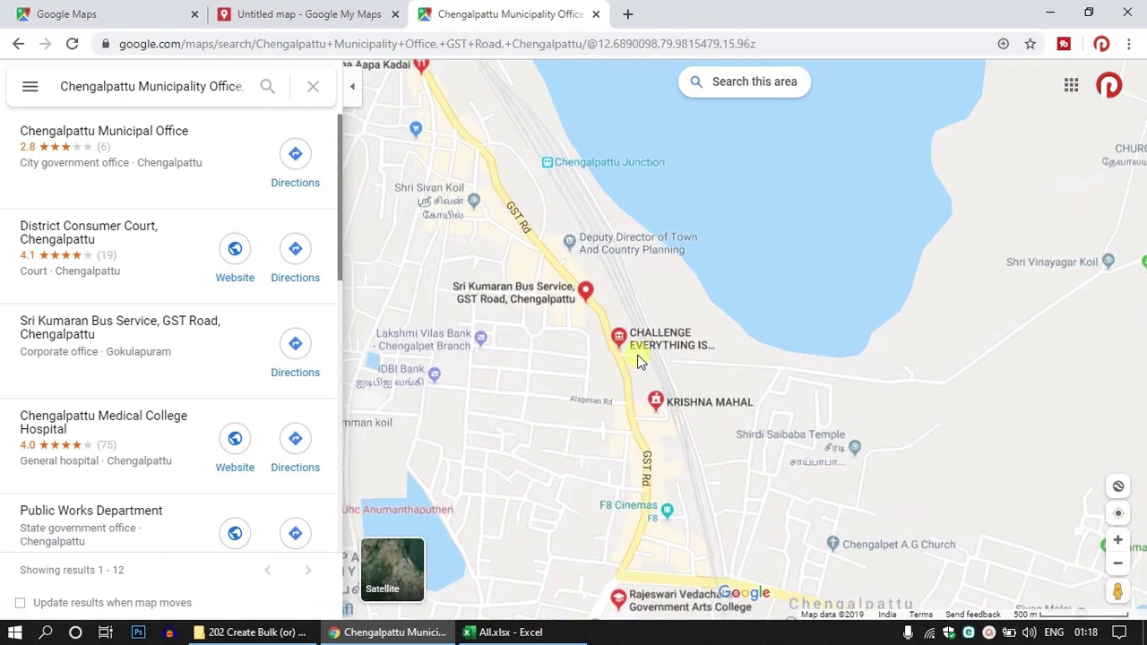
scroll(655, 323, "up", 2)
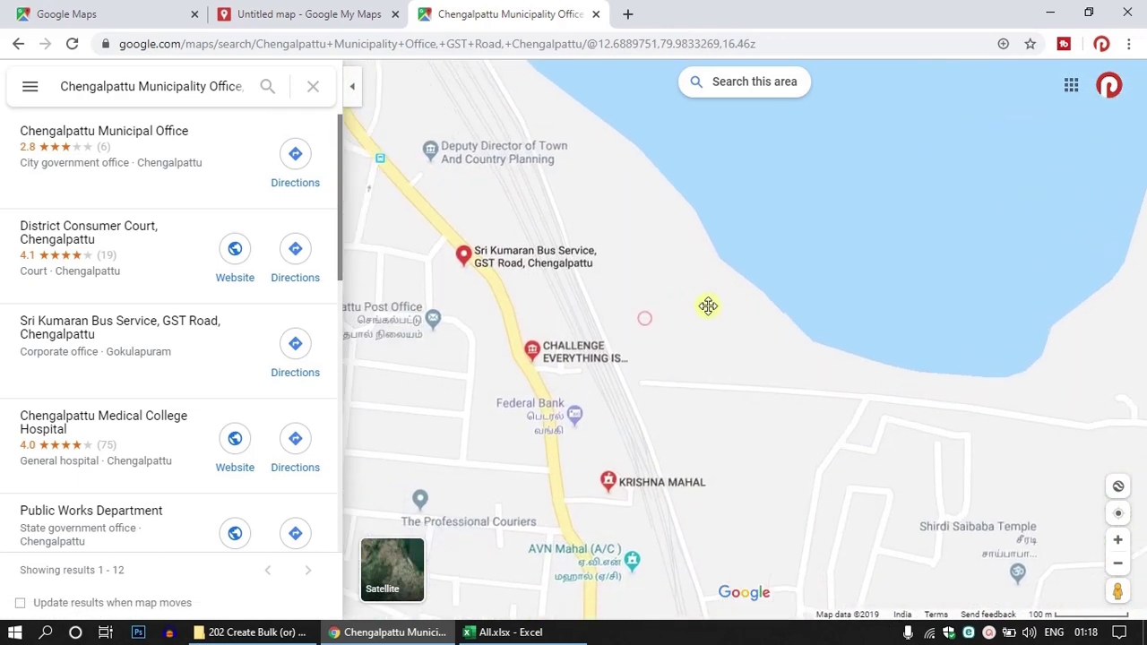
scroll(706, 305, "up", 3)
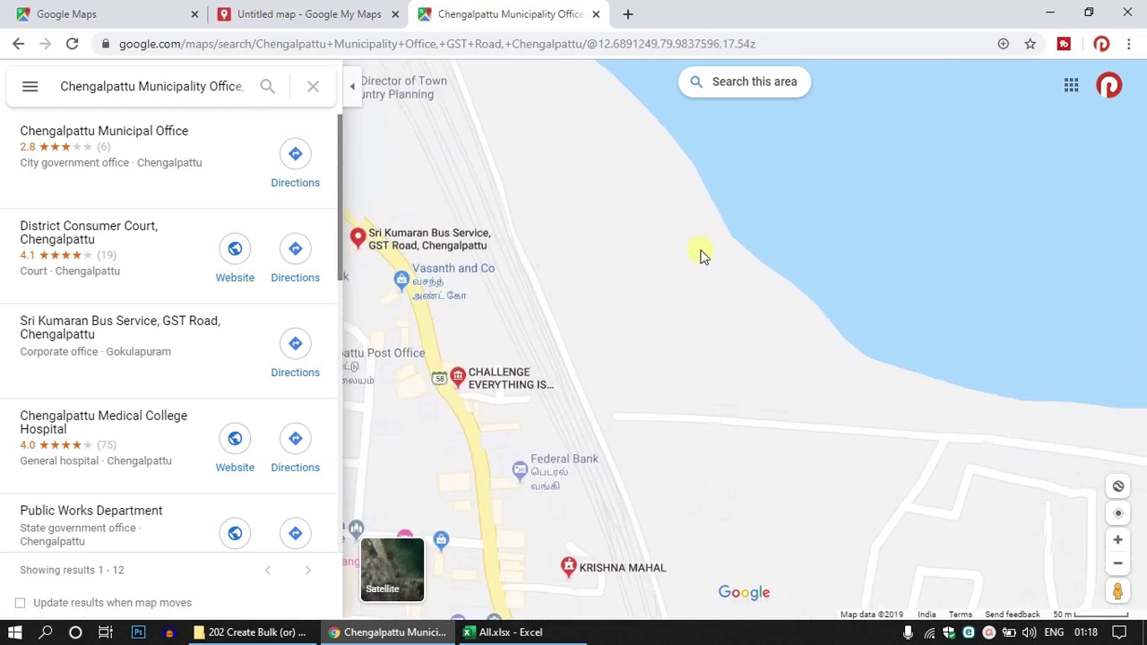
left_click(699, 250)
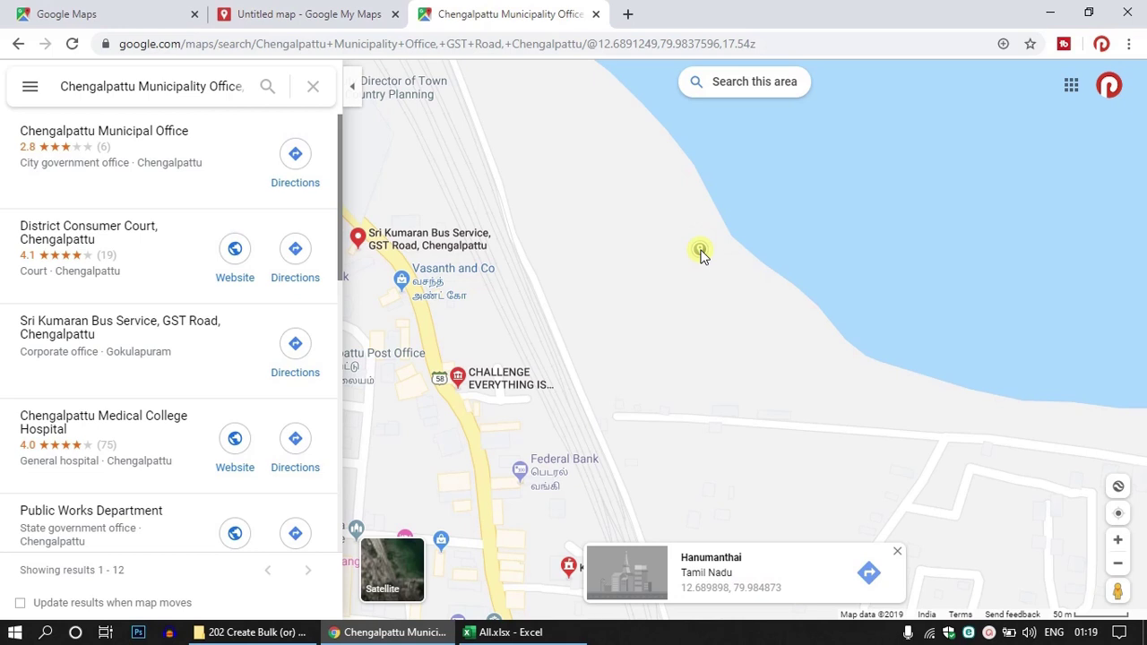
left_click(745, 589)
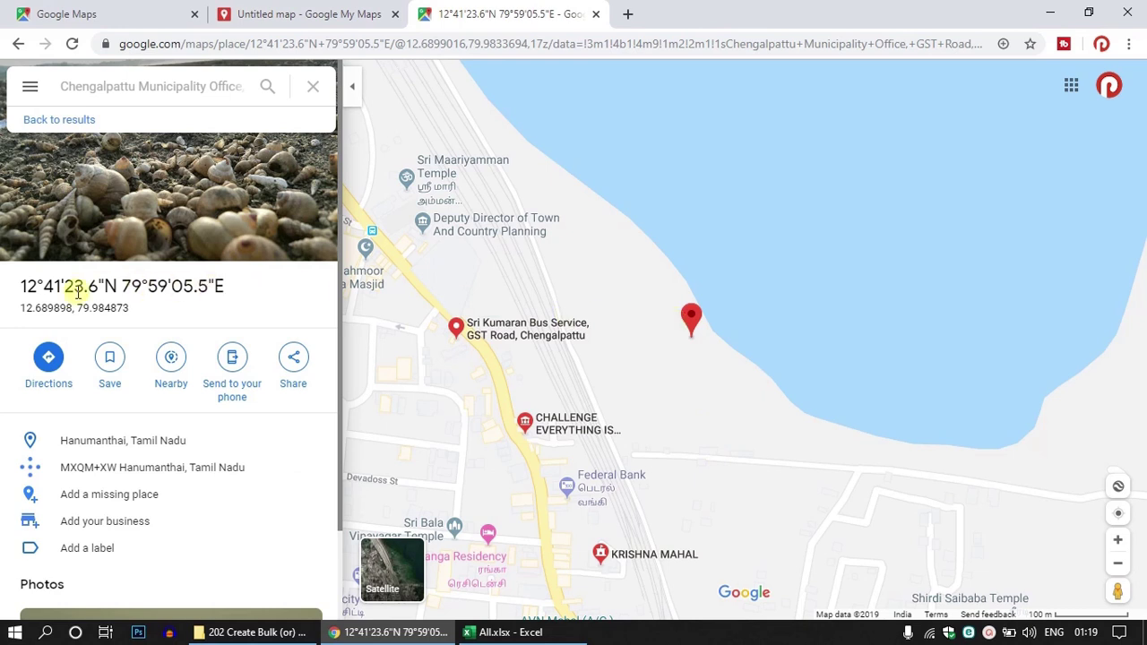
double_click(27, 309)
triple_click(27, 309)
key("ctrl+c")
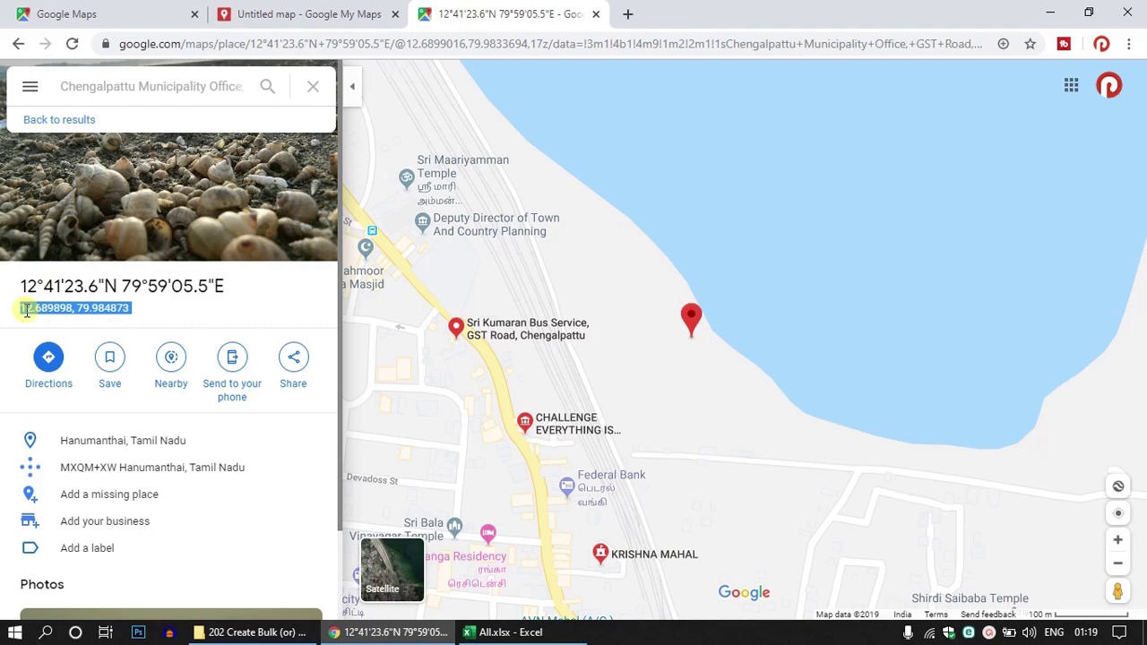
Step: Paste the new coordinates into cell C2 of All.xlsx, then undo the change
left_click(502, 632)
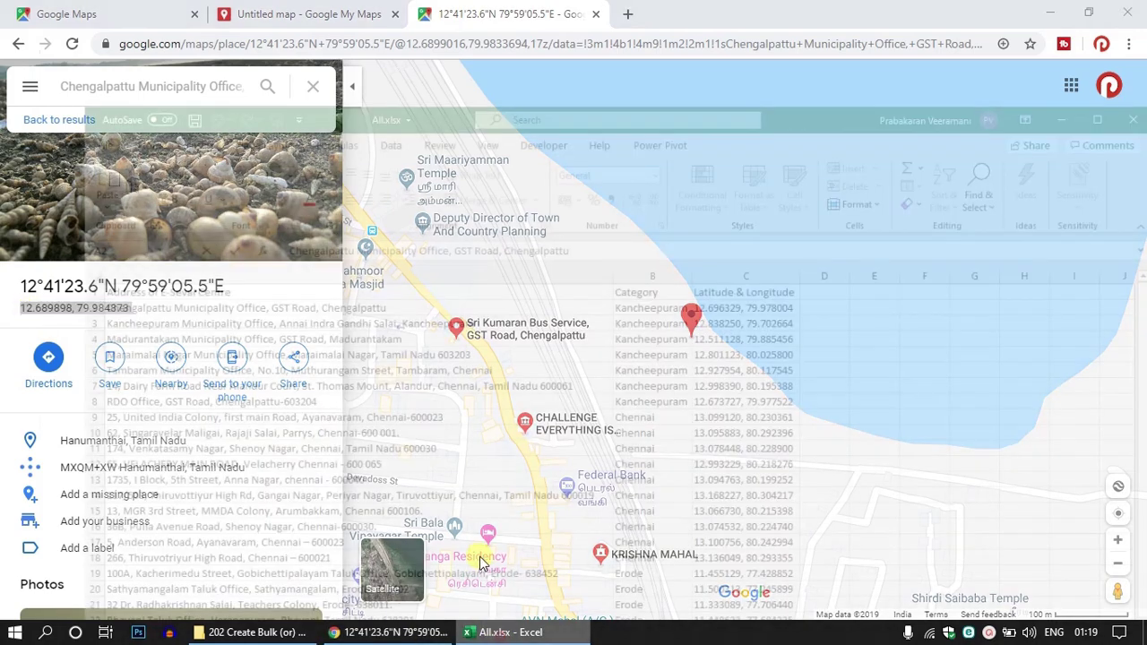
key("Right")
key("Right")
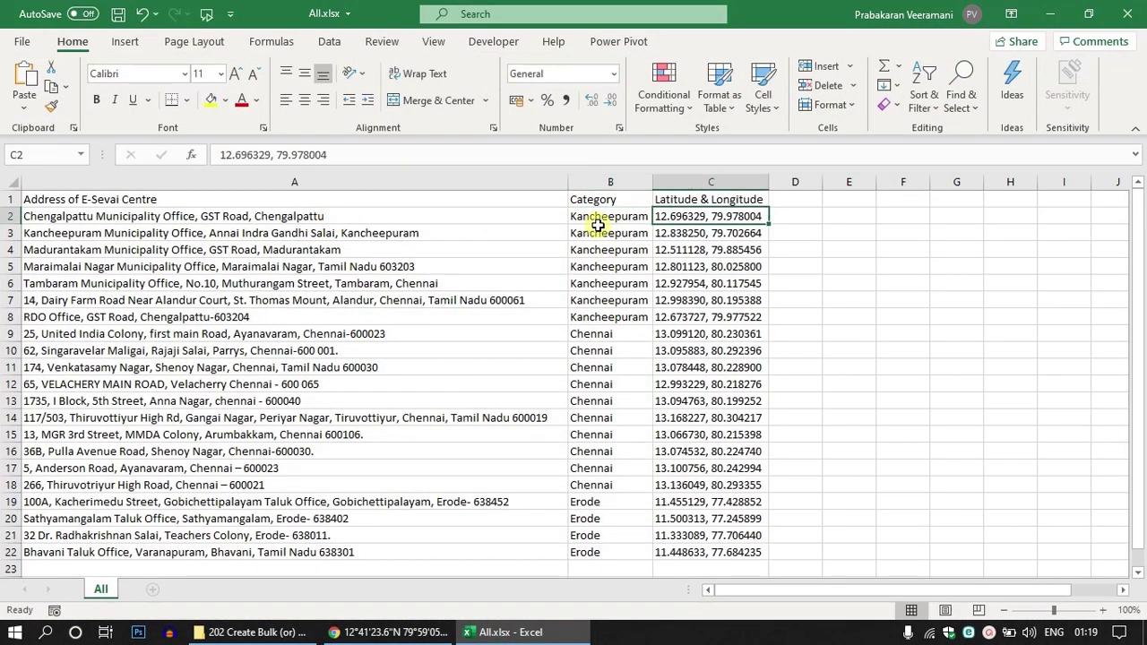
key("F2")
key("shift+Home")
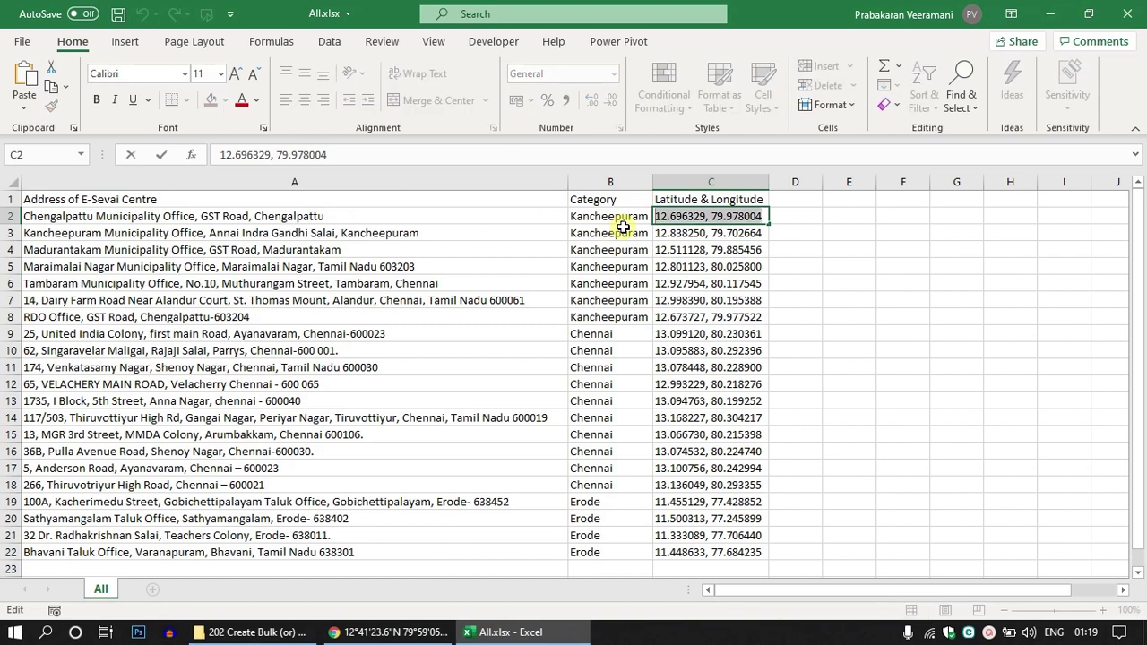
key("ctrl+v")
key("Return")
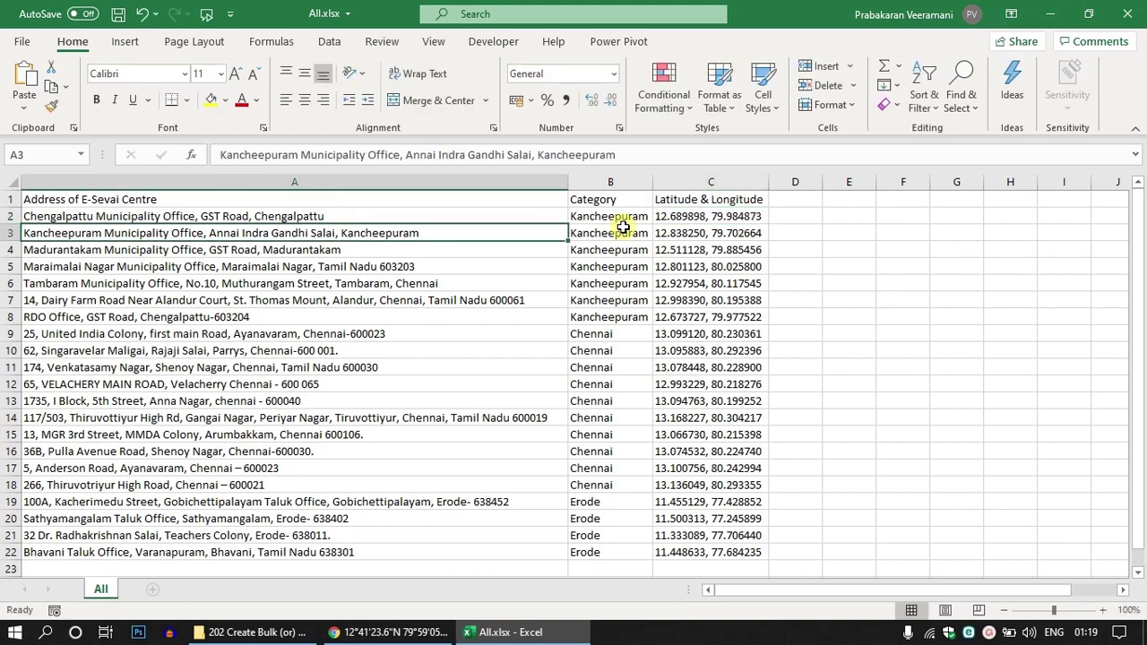
key("ctrl+z")
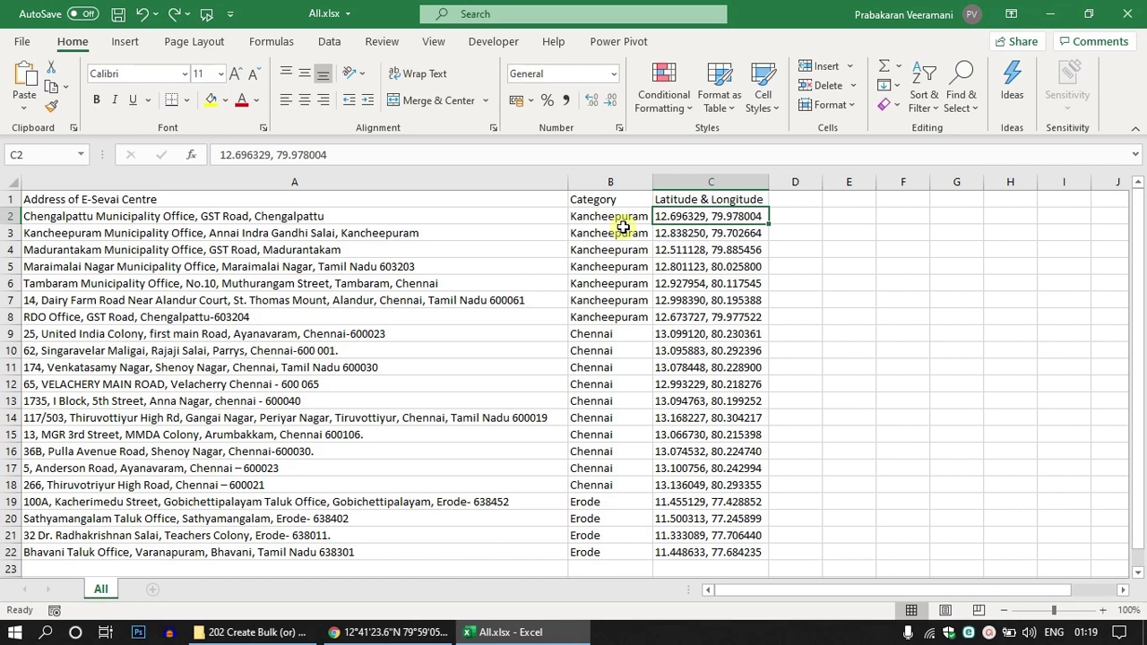
Step: Close All.xlsx without saving and close the Google Maps coordinates tab
left_click(443, 176)
left_click(710, 181)
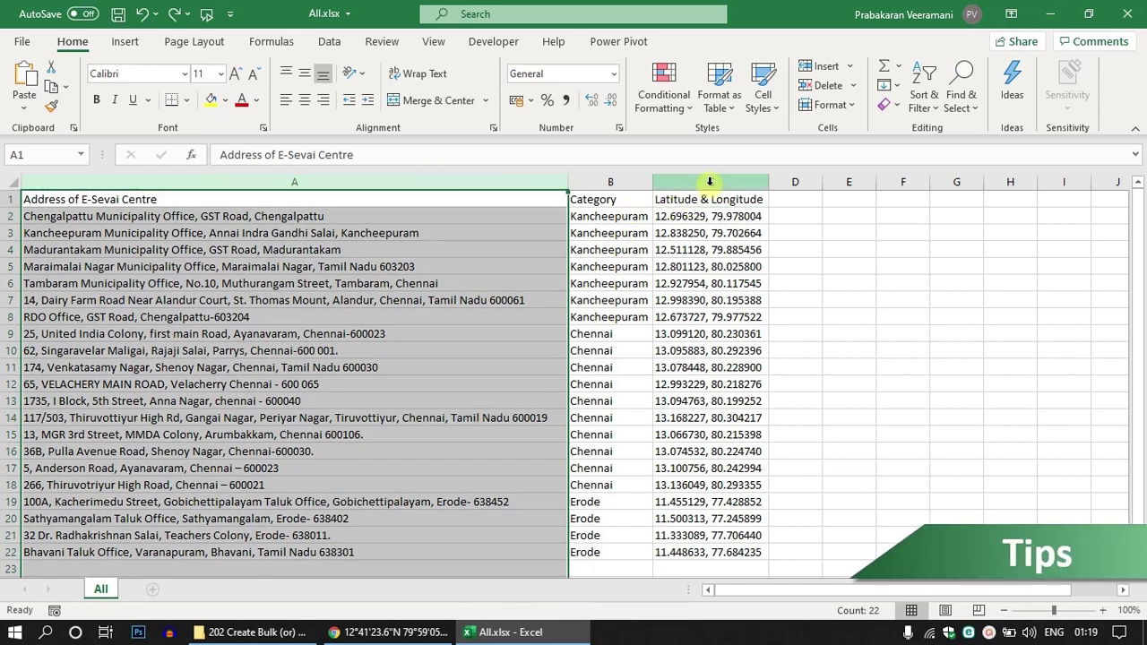
left_click(484, 174)
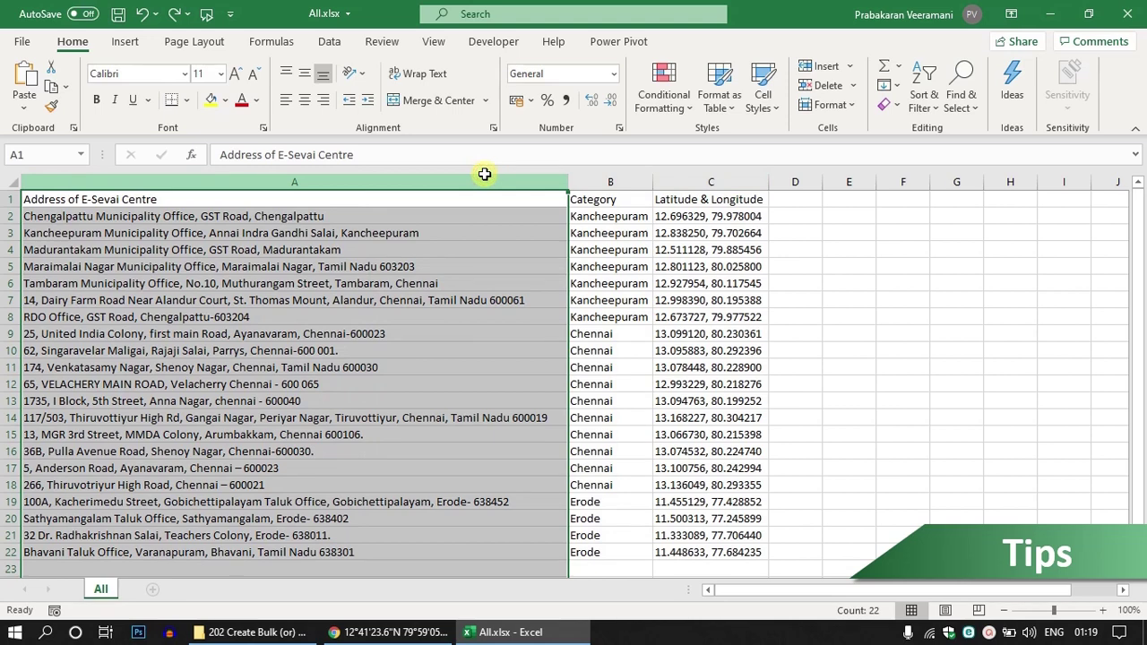
left_click(678, 216)
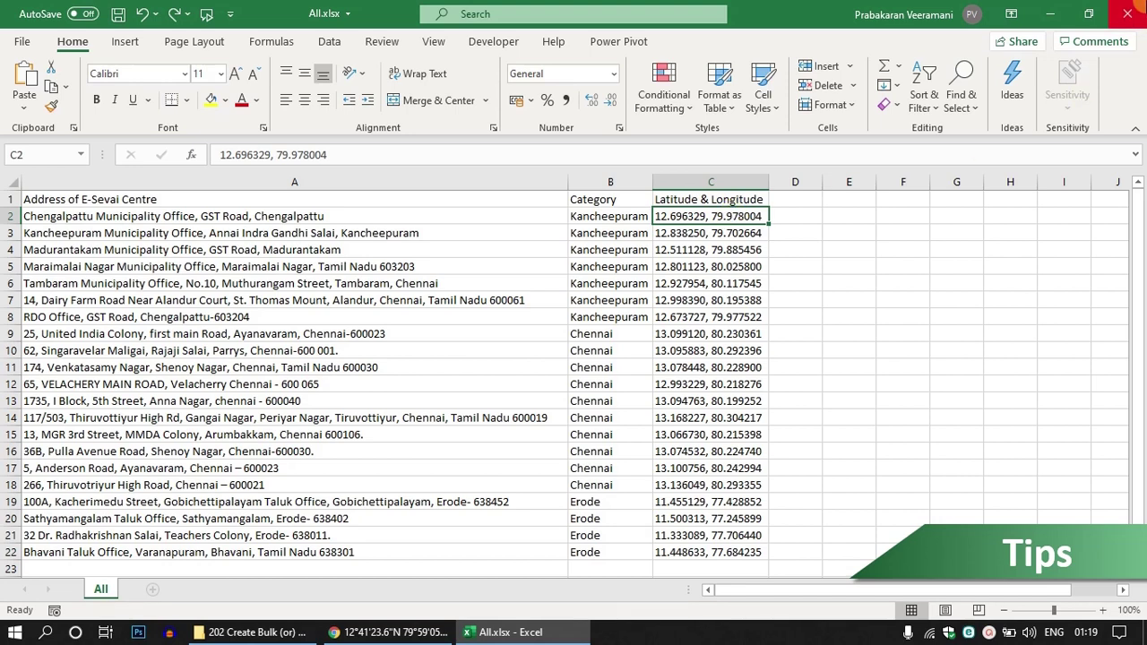
left_click(1127, 14)
left_click(570, 343)
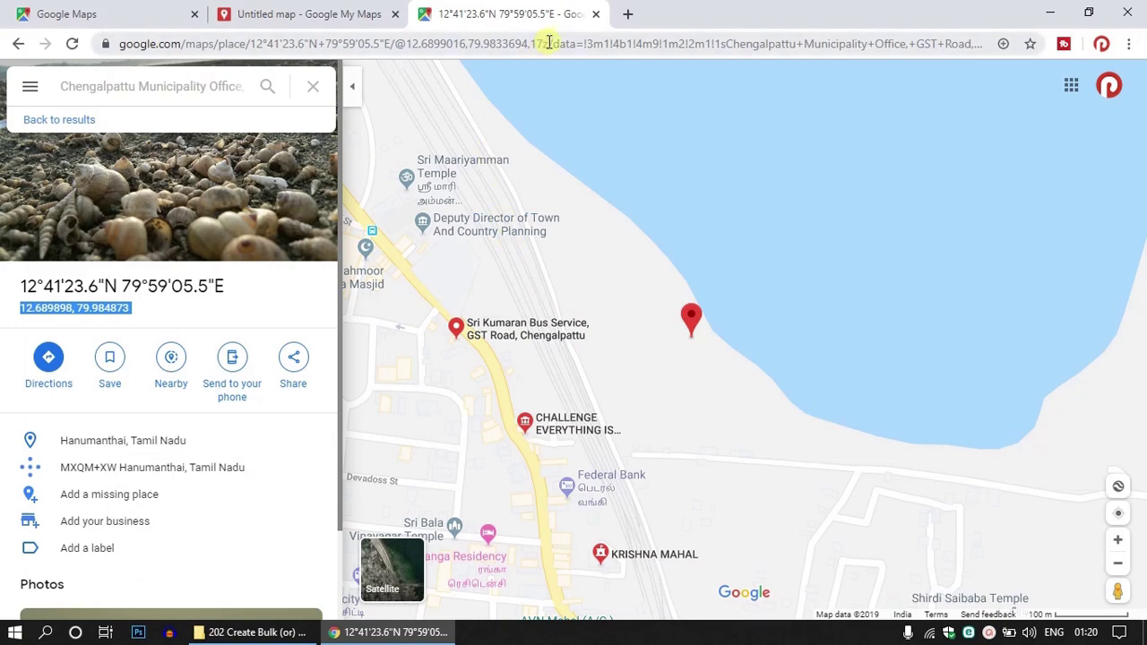
key("ctrl+w")
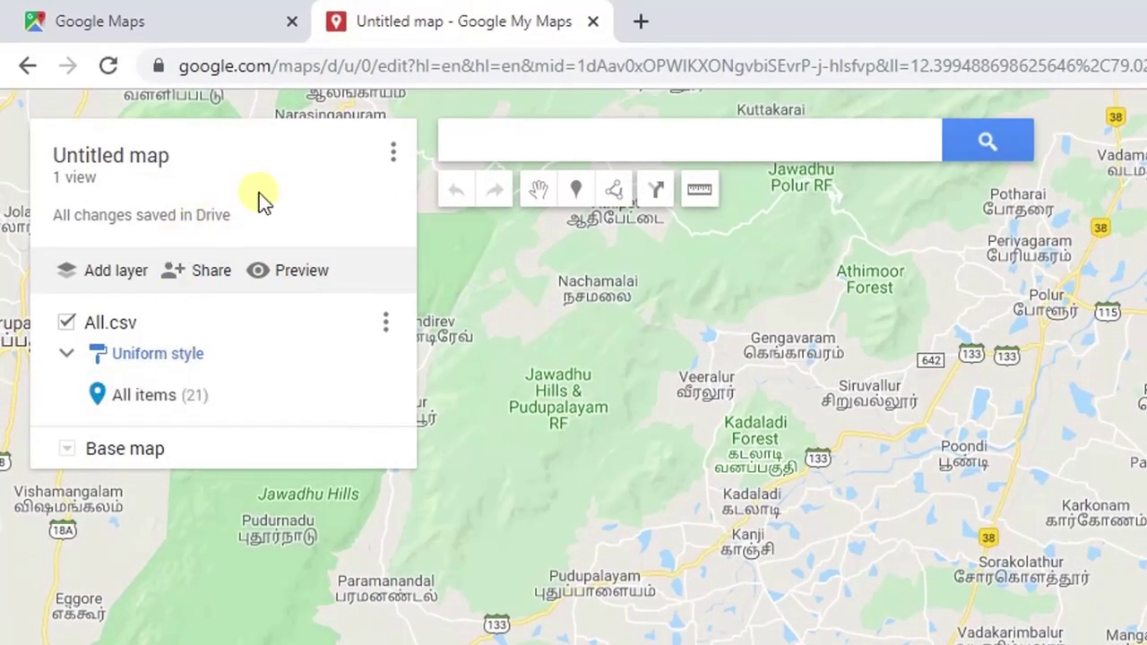
left_click(393, 154)
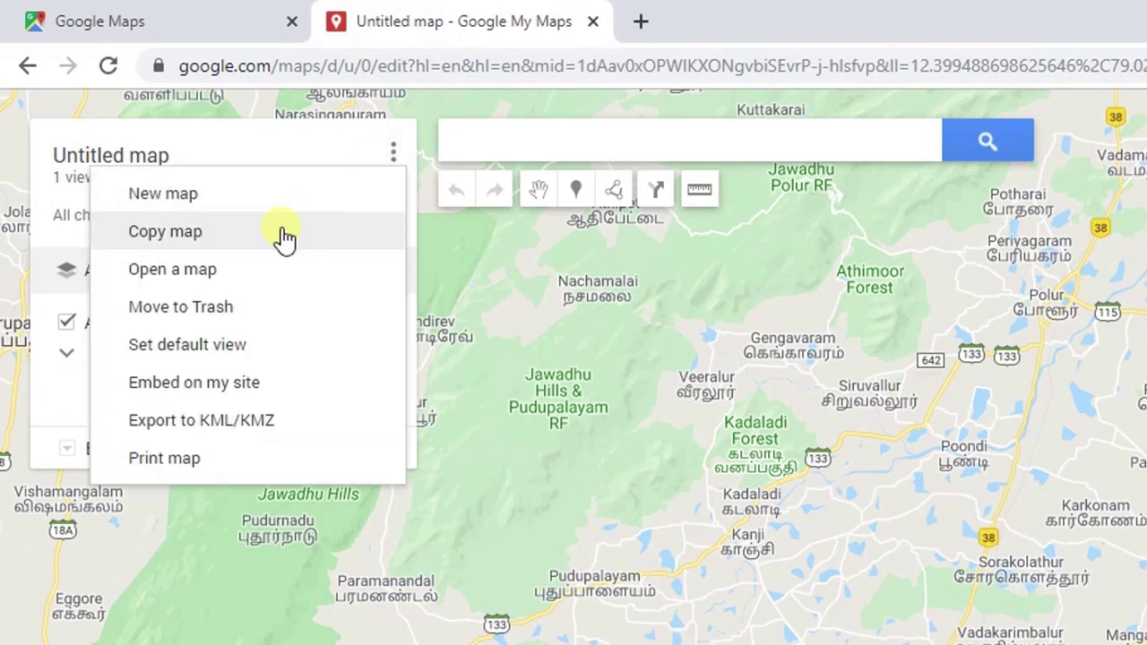
Step: Create a new blank map from the map's options menu
left_click(283, 195)
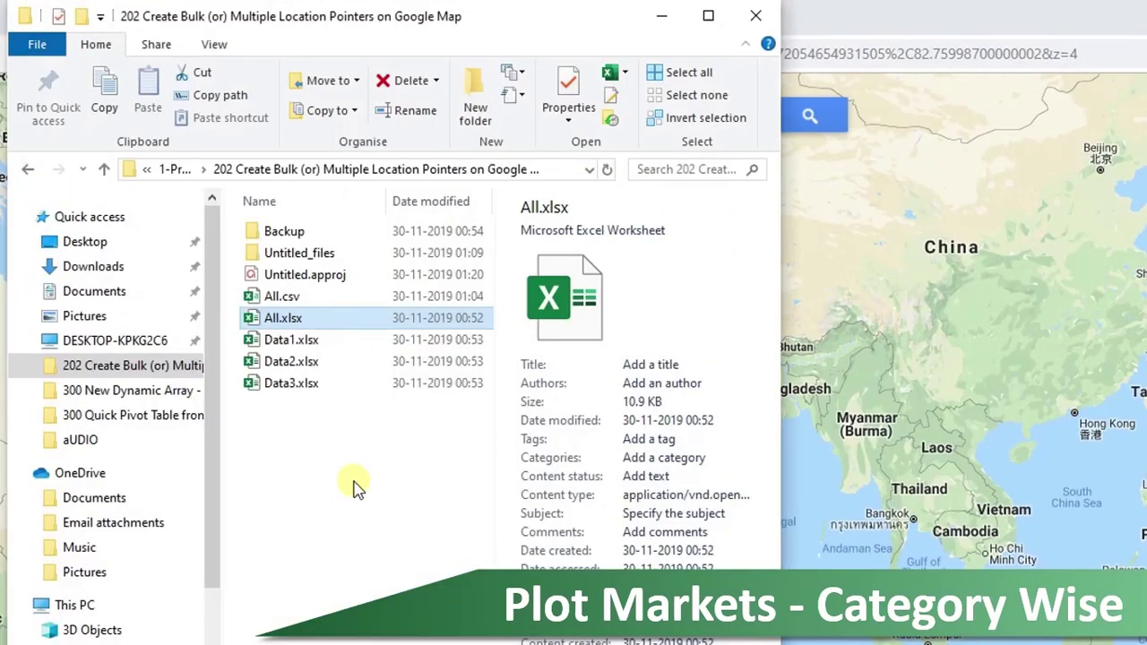
Step: Select Data1.xlsx through Data3.xlsx in File Explorer and open all three in Excel
left_click(301, 383)
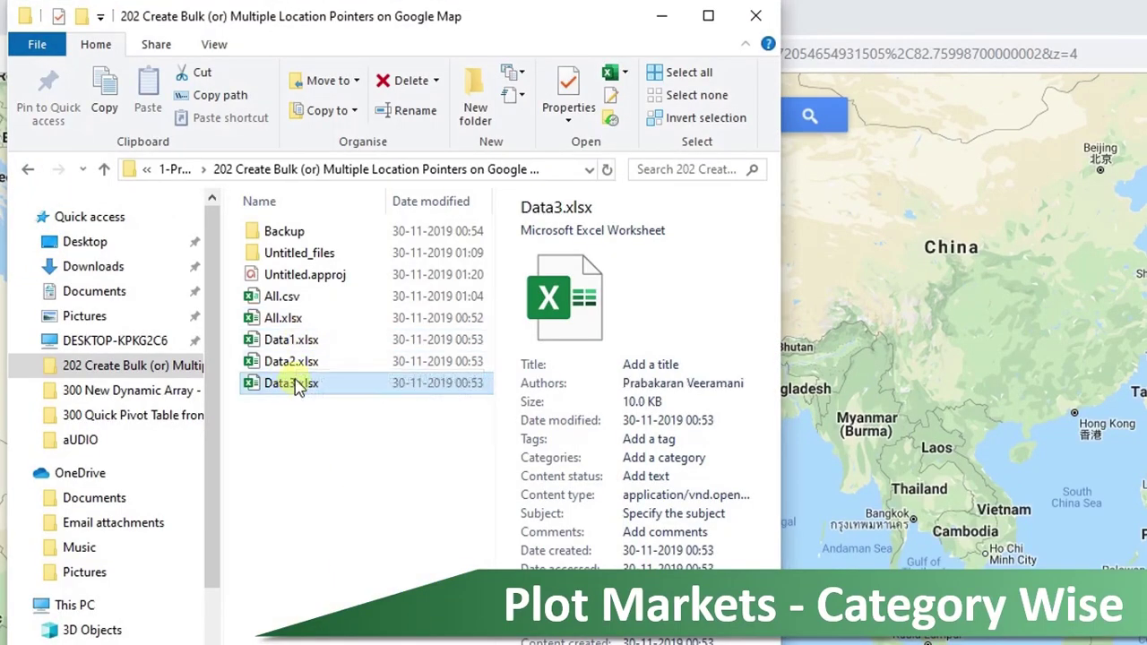
left_click(291, 341)
left_click(316, 383, "shift")
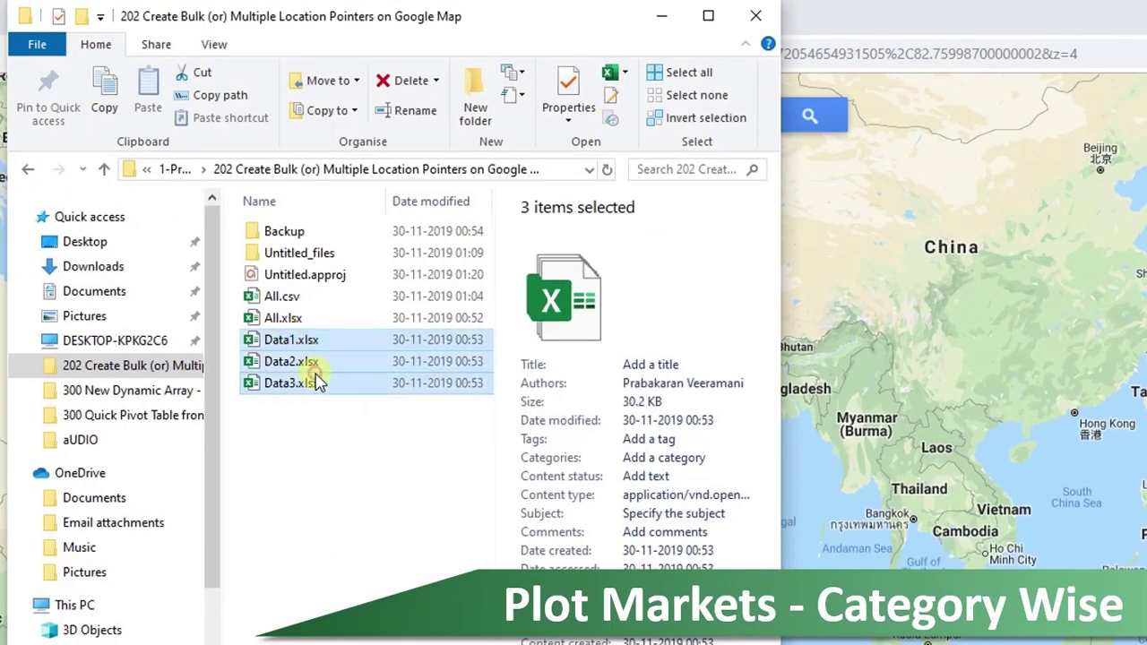
left_click(305, 348)
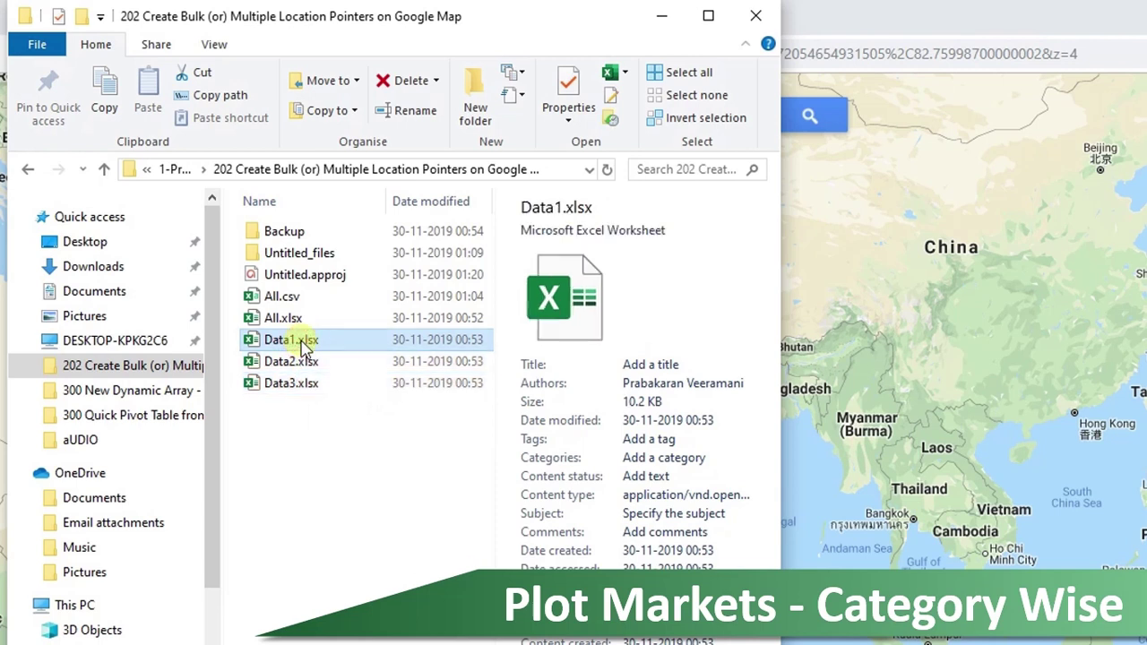
key("shift+Down")
key("shift+Down")
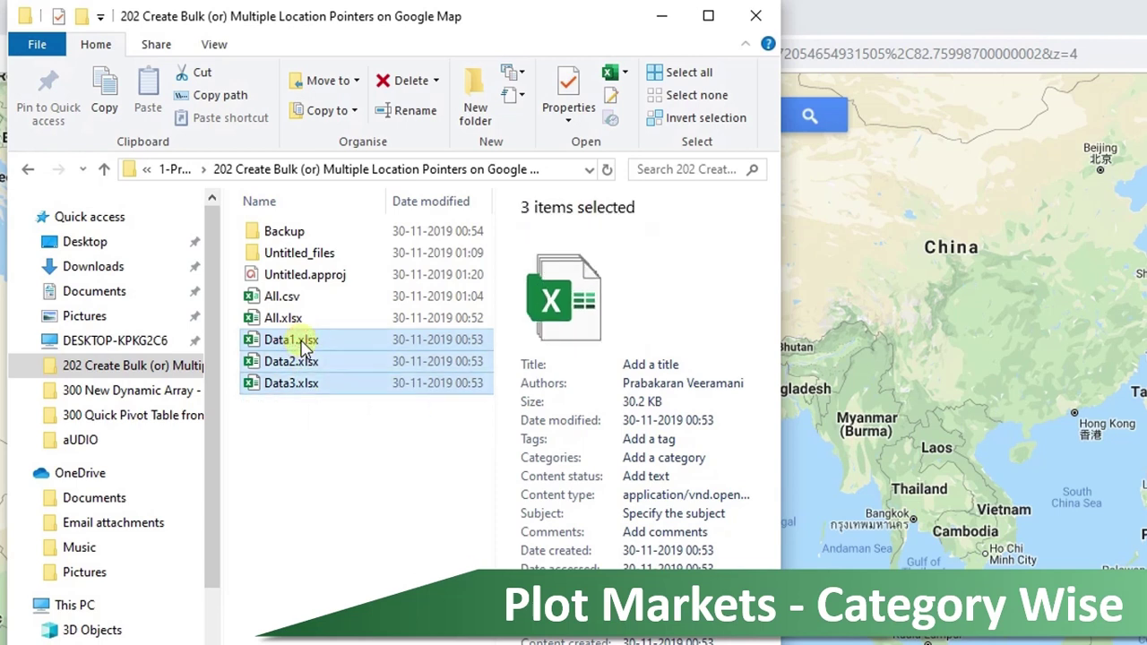
key("Return")
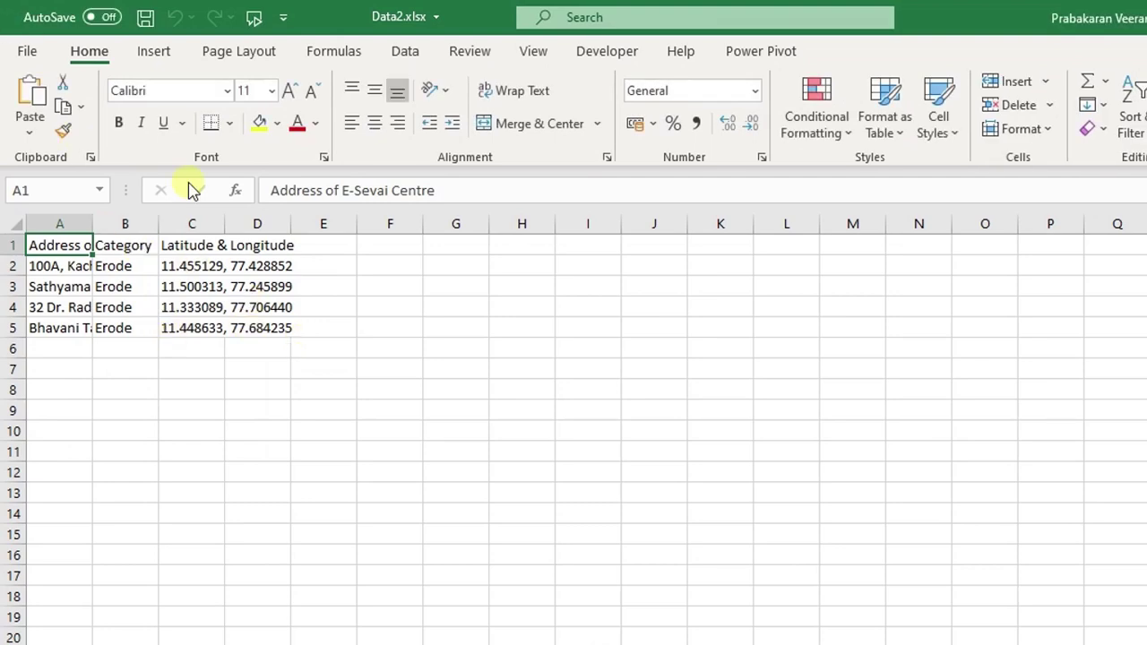
Step: Save Data2 as a CSV UTF-8 (Comma delimited) file and close it
key("F12")
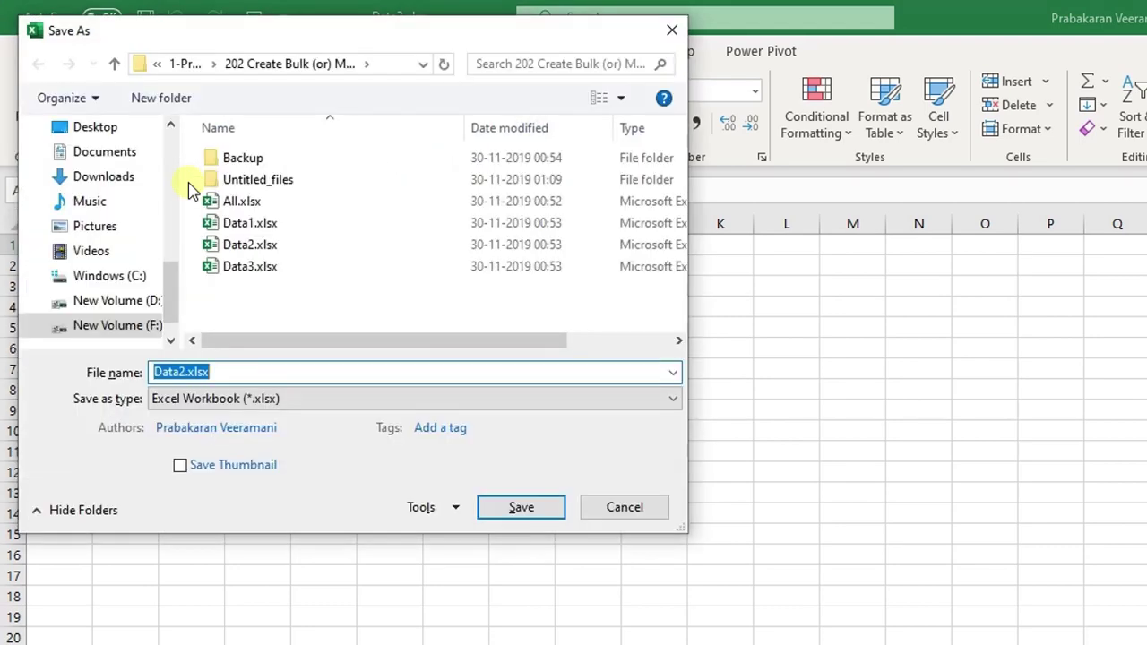
left_click(196, 371)
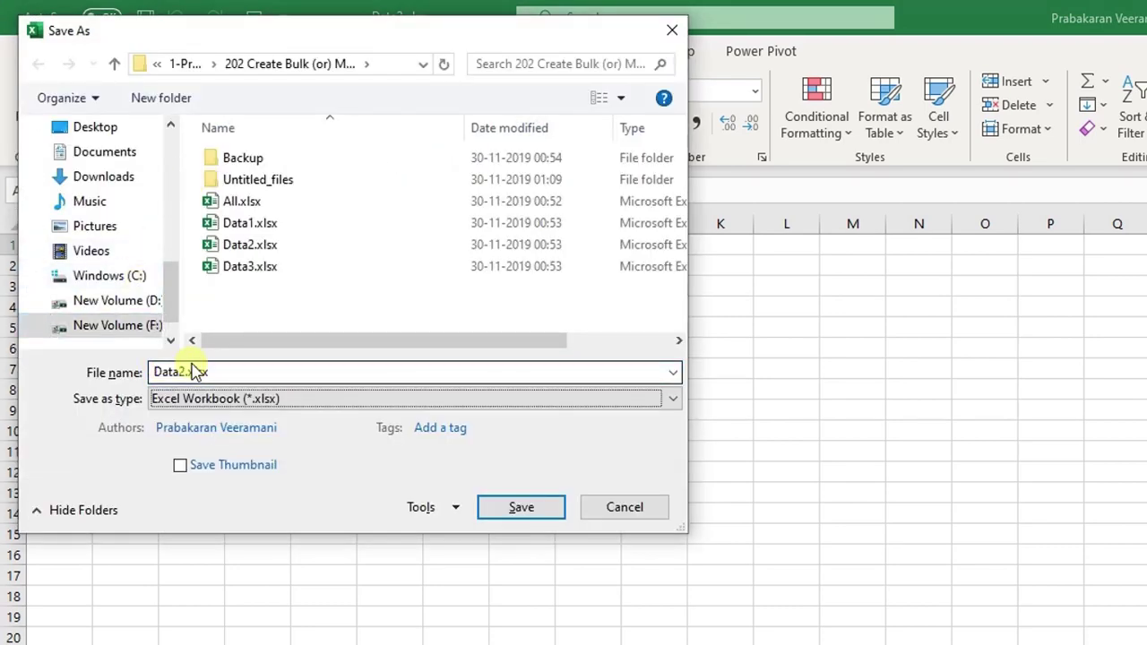
key("alt+Down")
key("Home")
key("Down")
key("Down")
key("Down")
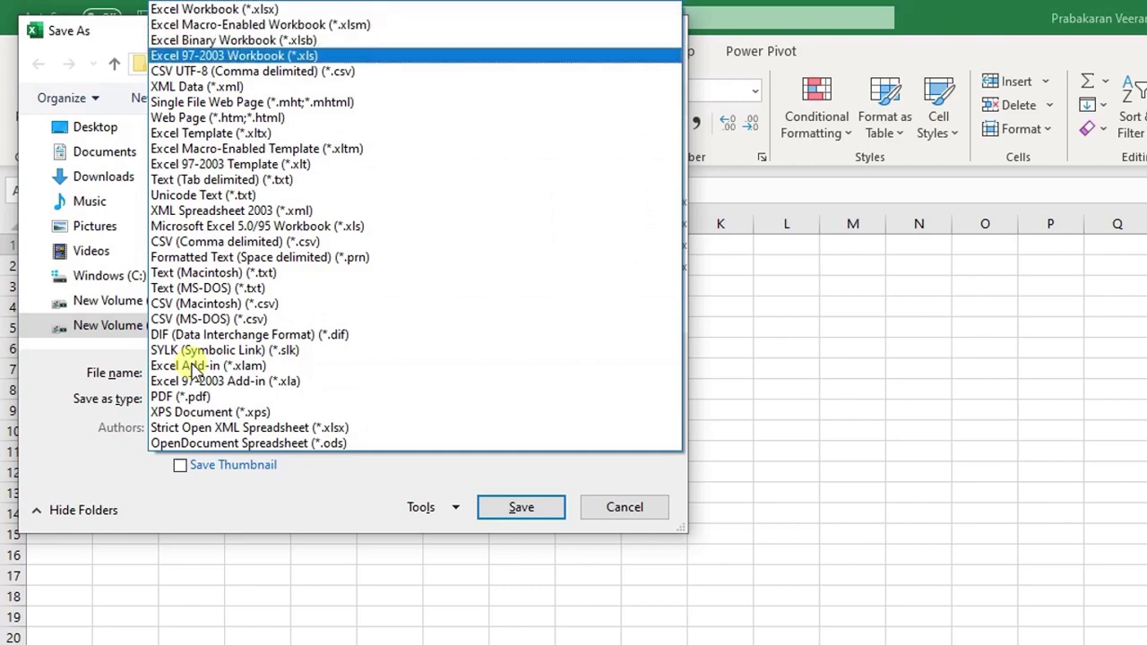
key("Down")
key("Return")
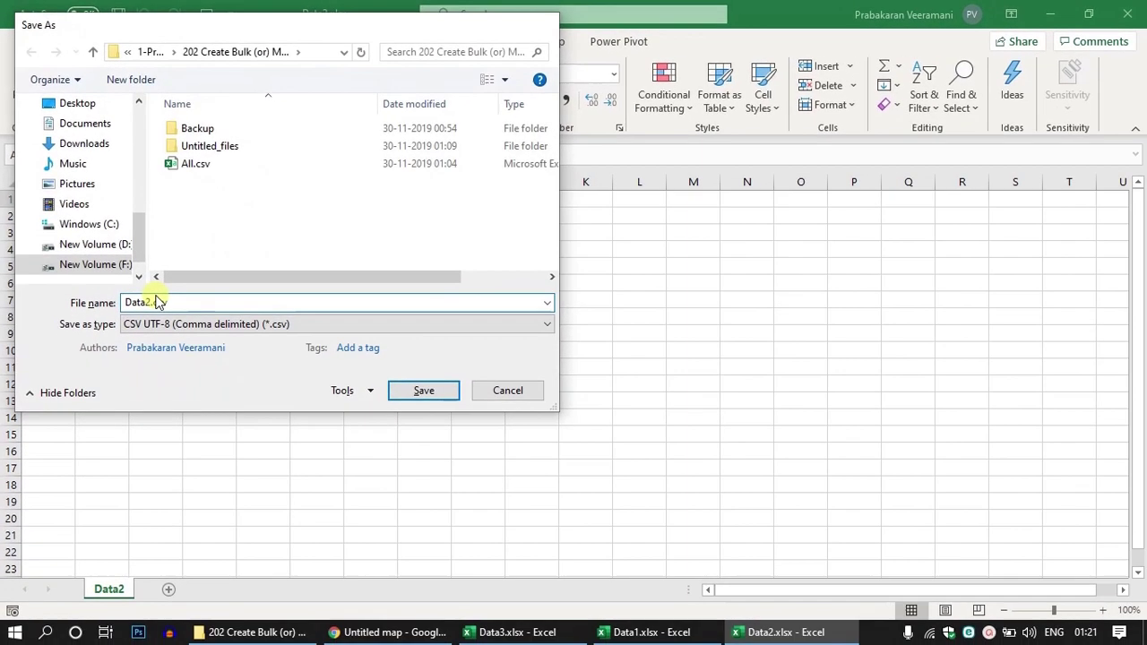
key("Escape")
key("ctrl+w")
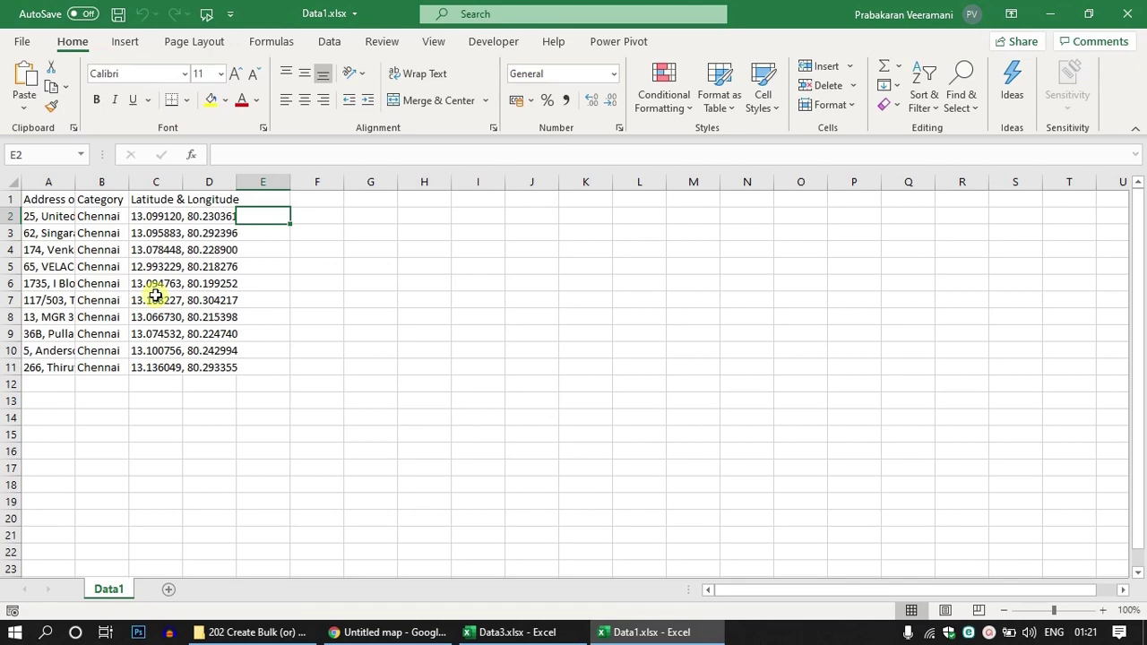
Step: Save Data1 as a CSV UTF-8 file and close it
key("F12")
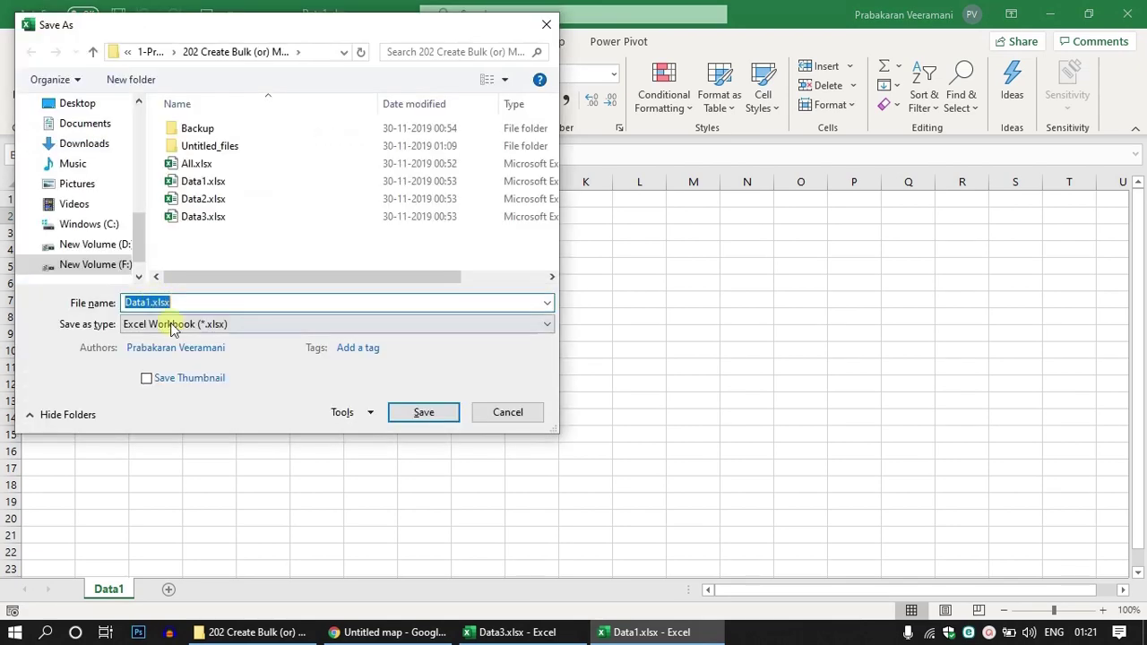
left_click(170, 325)
left_click(154, 57)
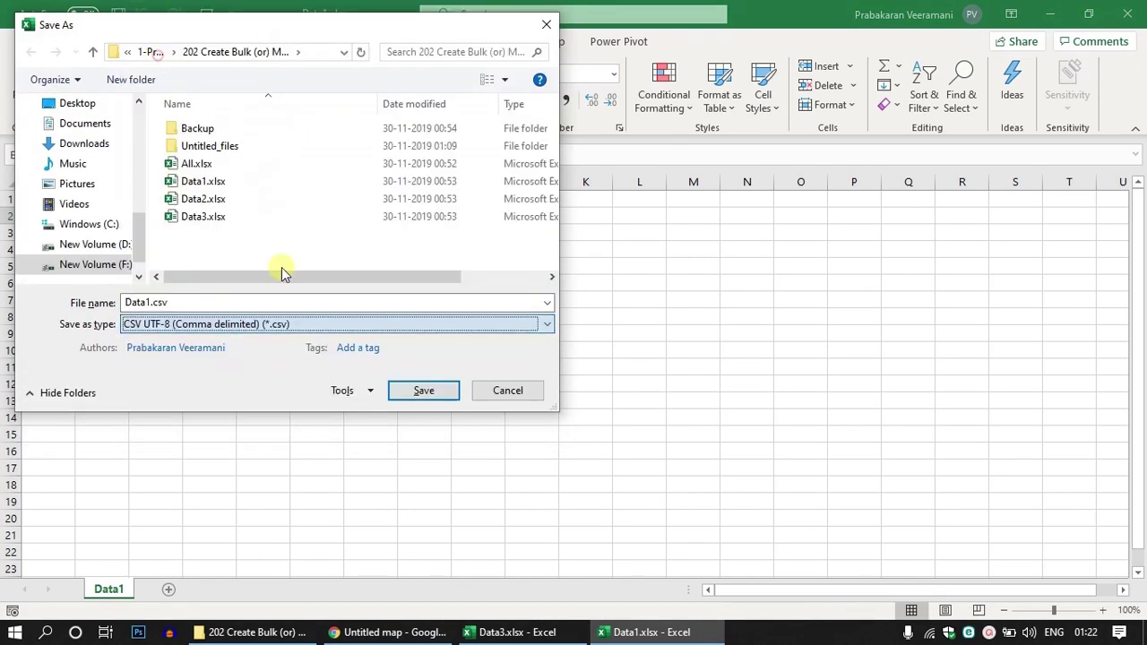
left_click(403, 399)
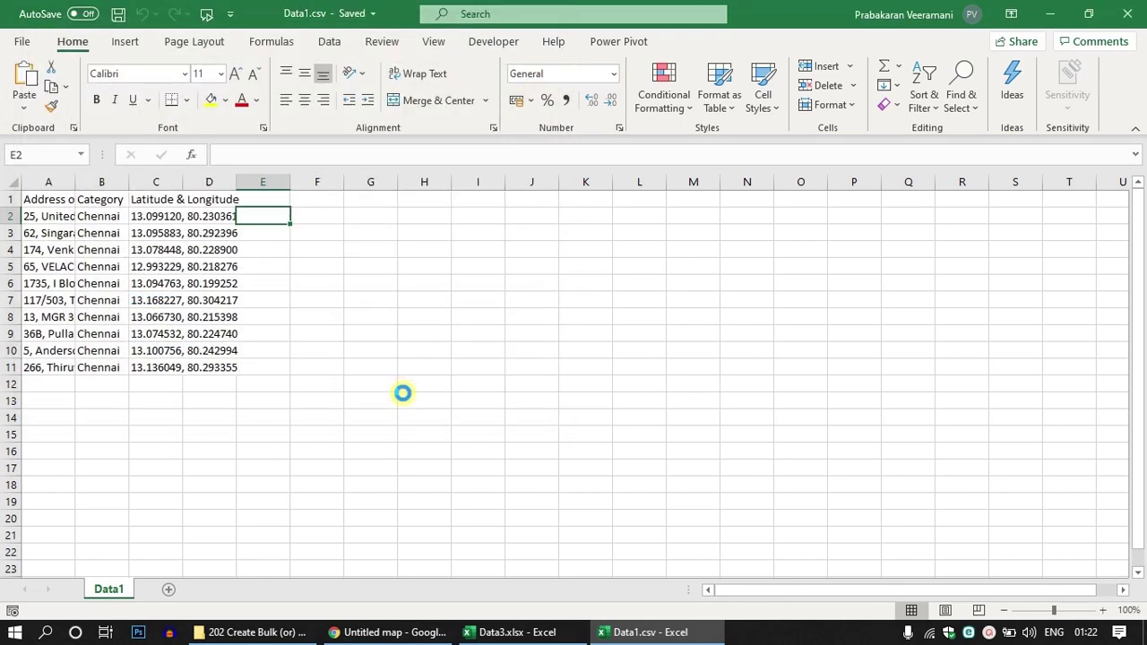
key("ctrl+w")
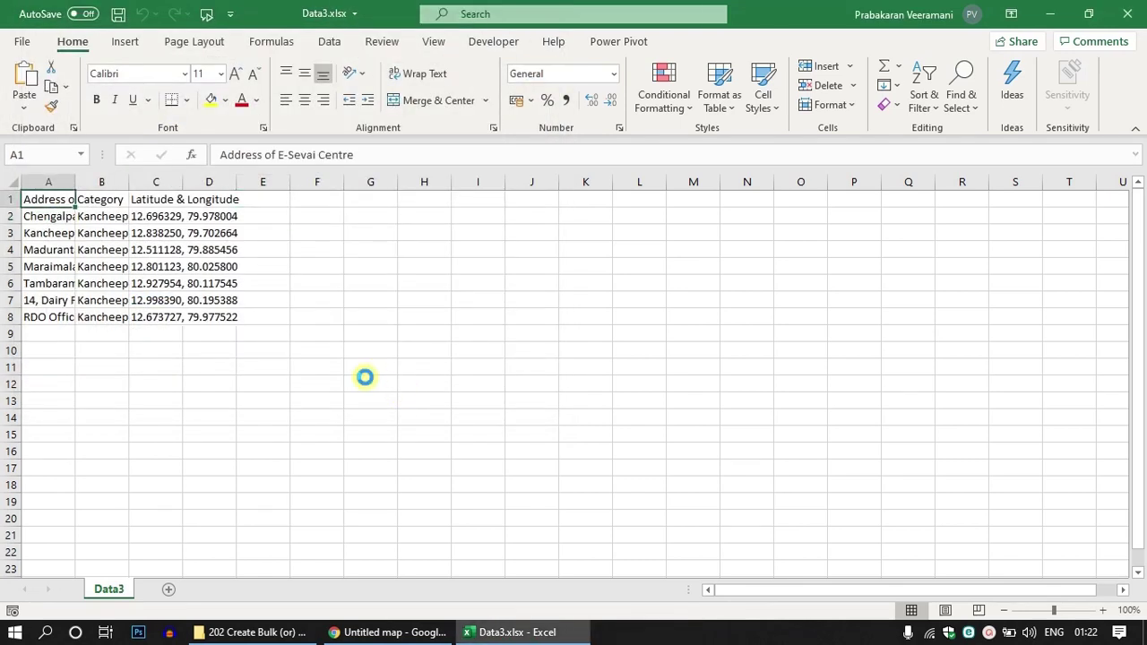
Step: Save Data3 as a CSV UTF-8 file and close Excel
key("F12")
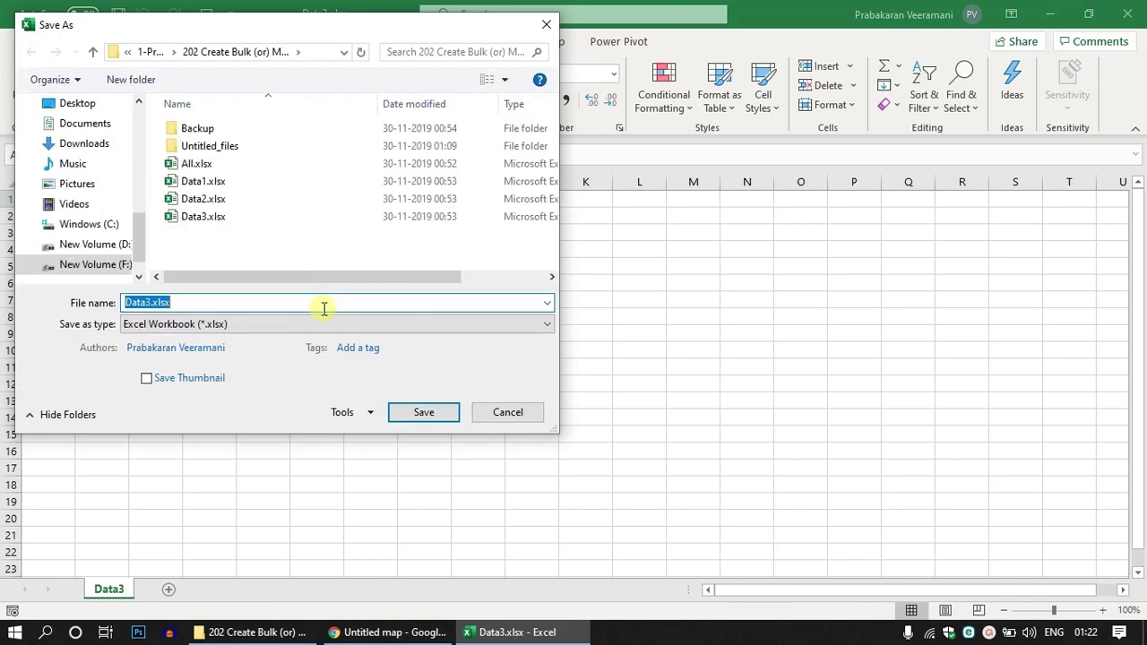
left_click(323, 331)
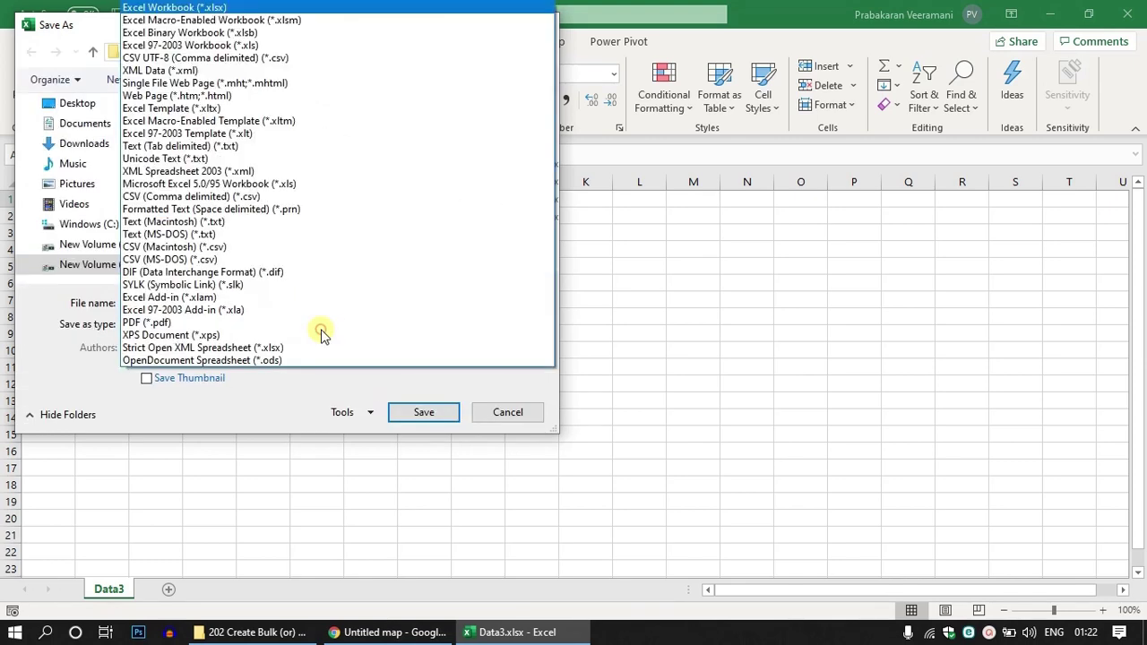
left_click(265, 75)
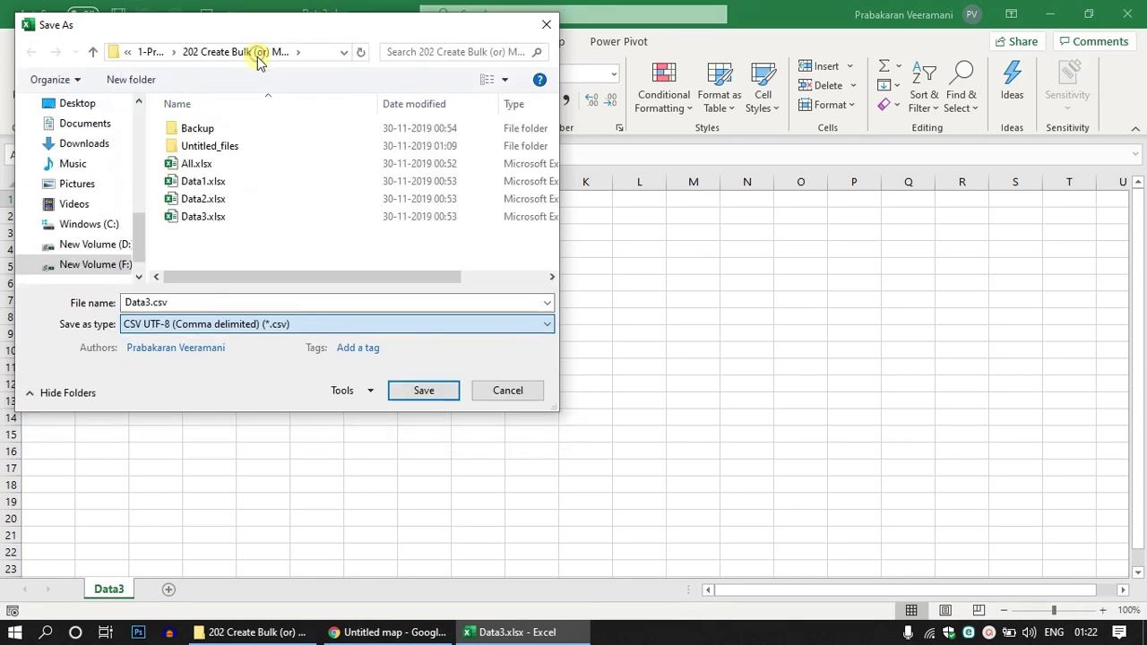
left_click(408, 394)
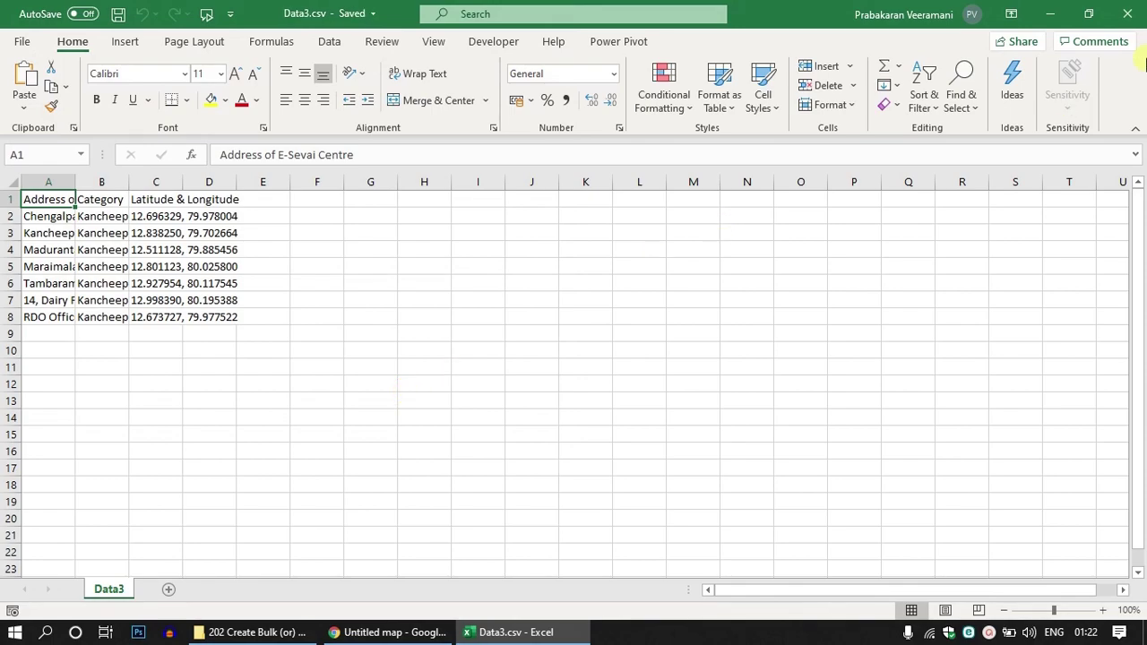
left_click(1127, 14)
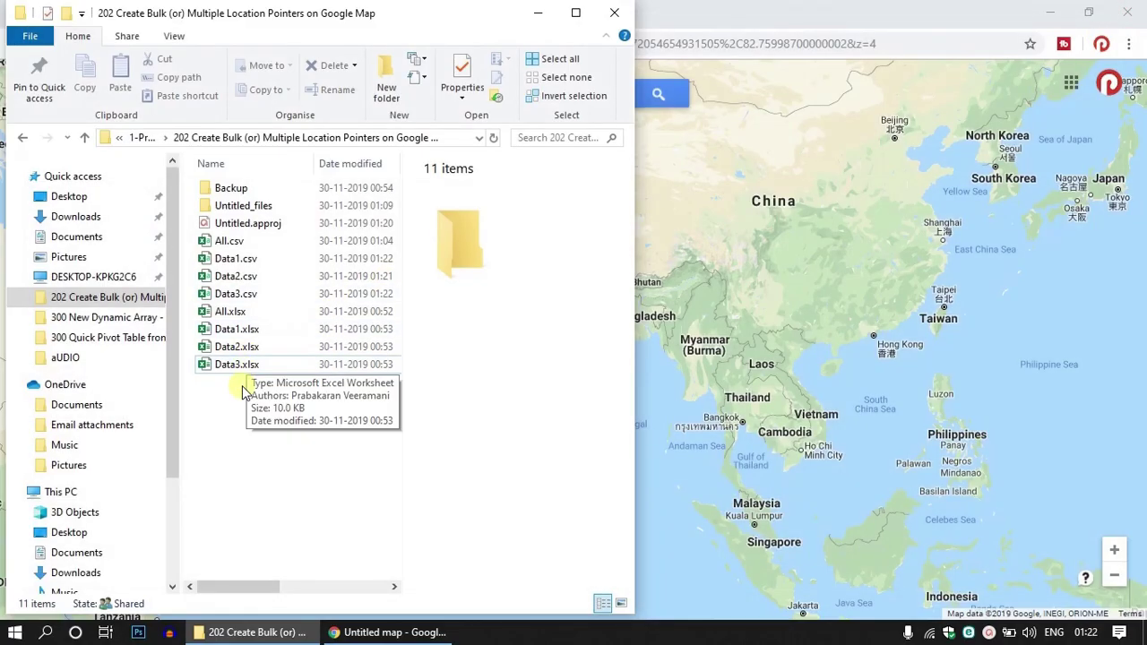
Step: Sort by date modified, select Data3.csv, Data1.csv and Data2.csv, and select the folder path
left_click(363, 163)
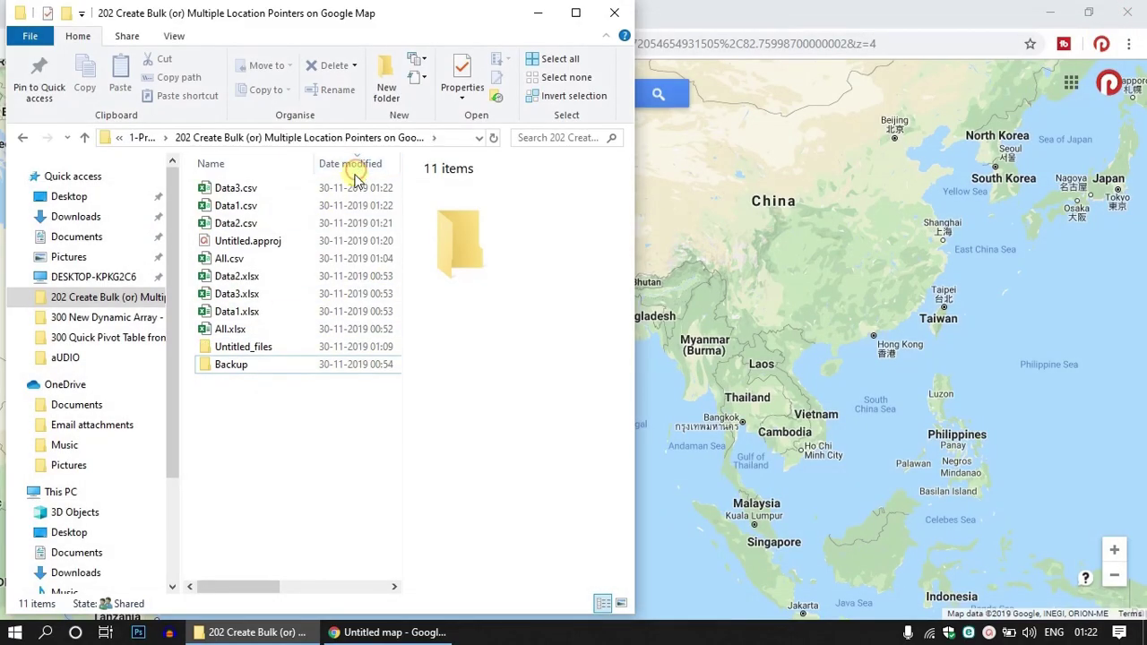
left_click(248, 190)
left_click(248, 206, "ctrl")
left_click(249, 224, "ctrl")
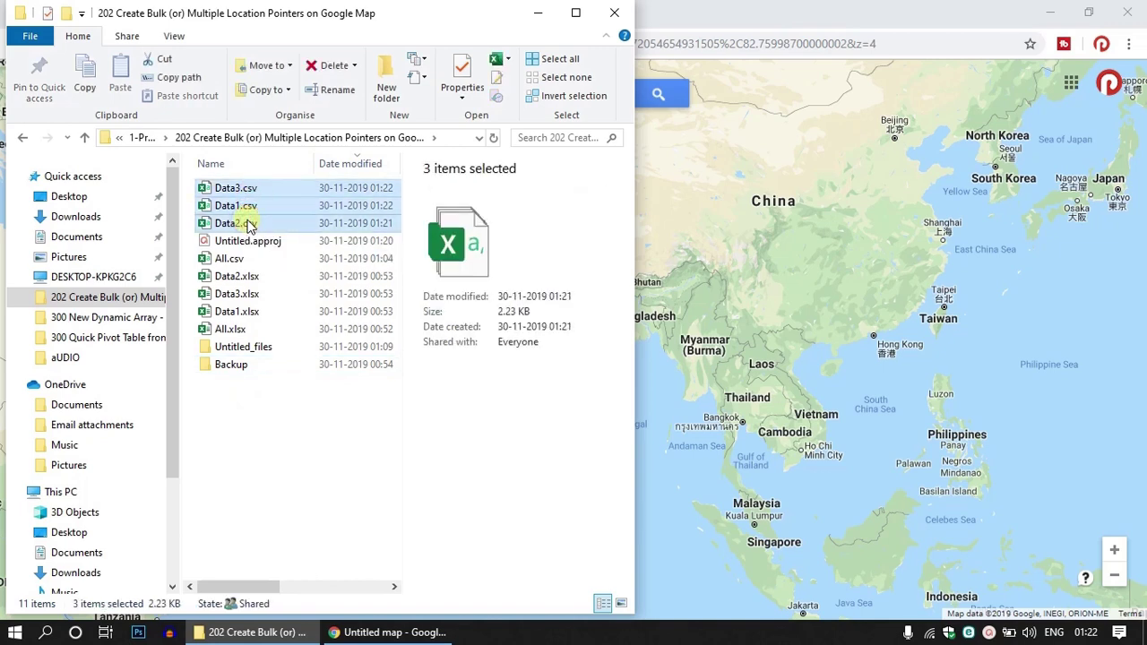
key("alt+d")
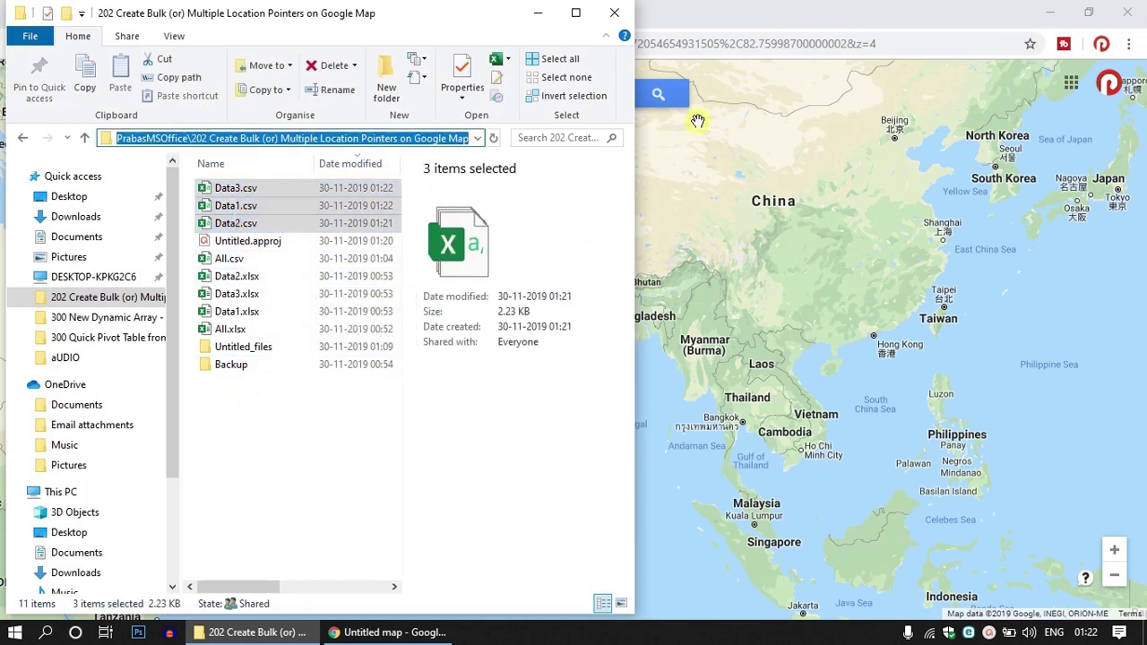
left_click(776, 9)
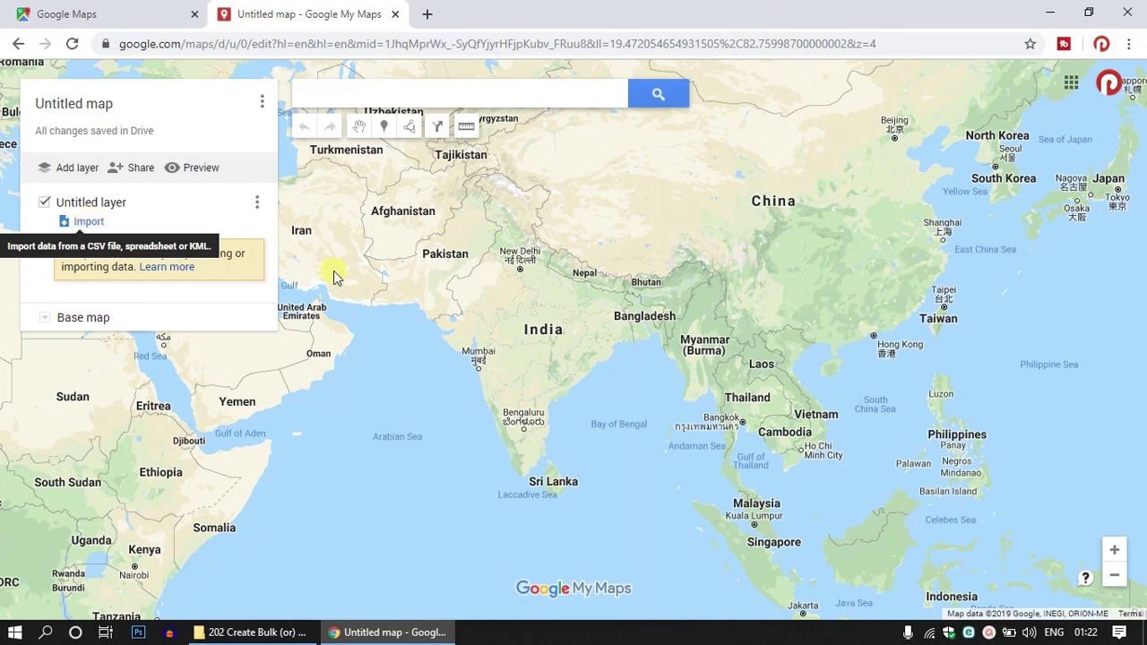
Step: Upload Data1.csv from this computer into the untitled layer
left_click(95, 223)
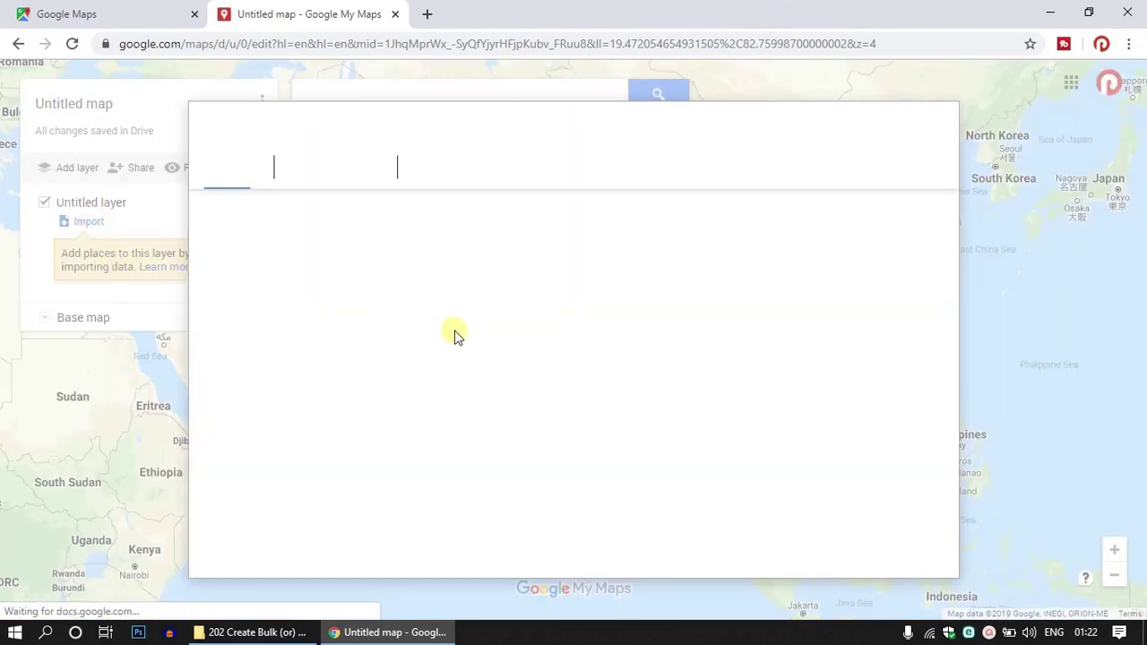
left_click(550, 387)
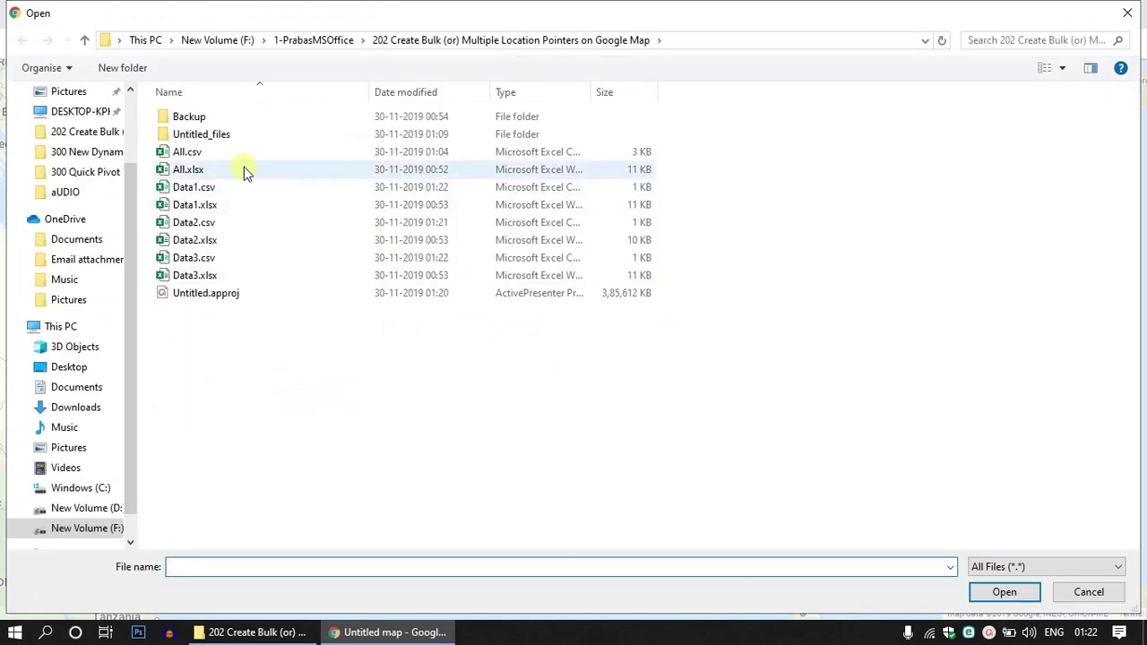
left_click(386, 94)
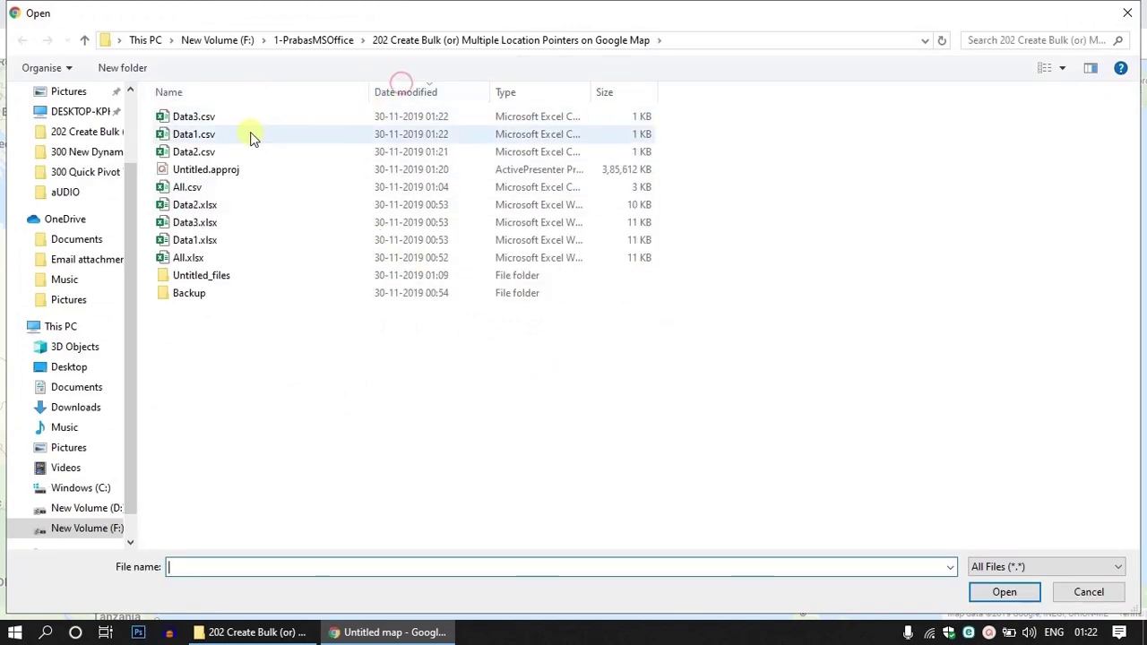
left_click(195, 136)
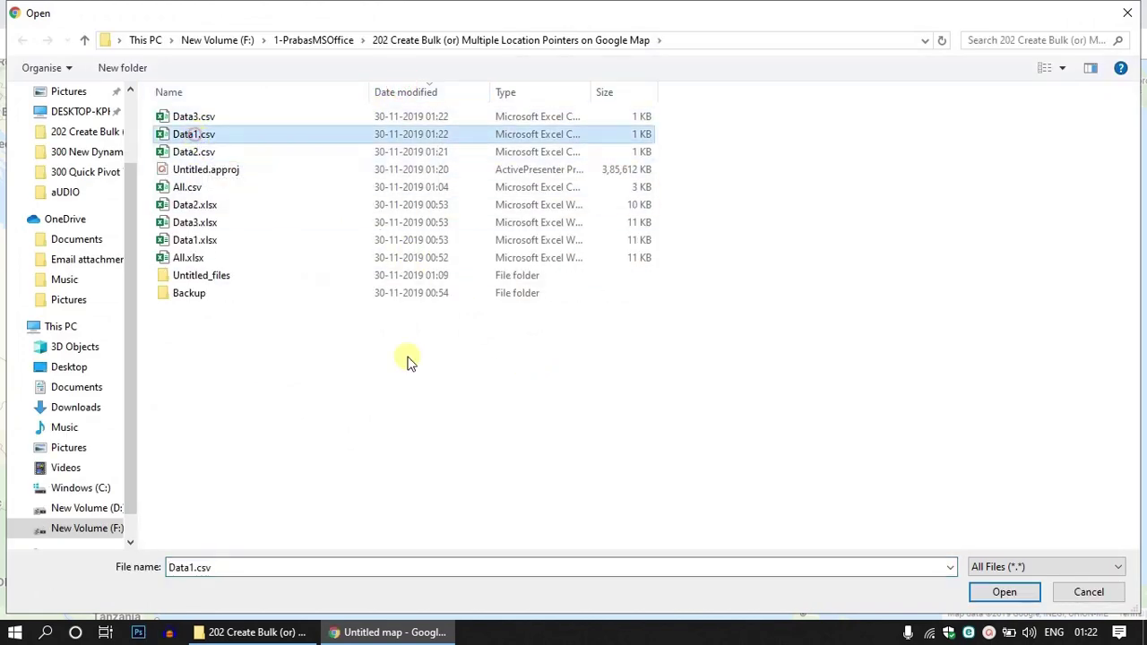
left_click(985, 590)
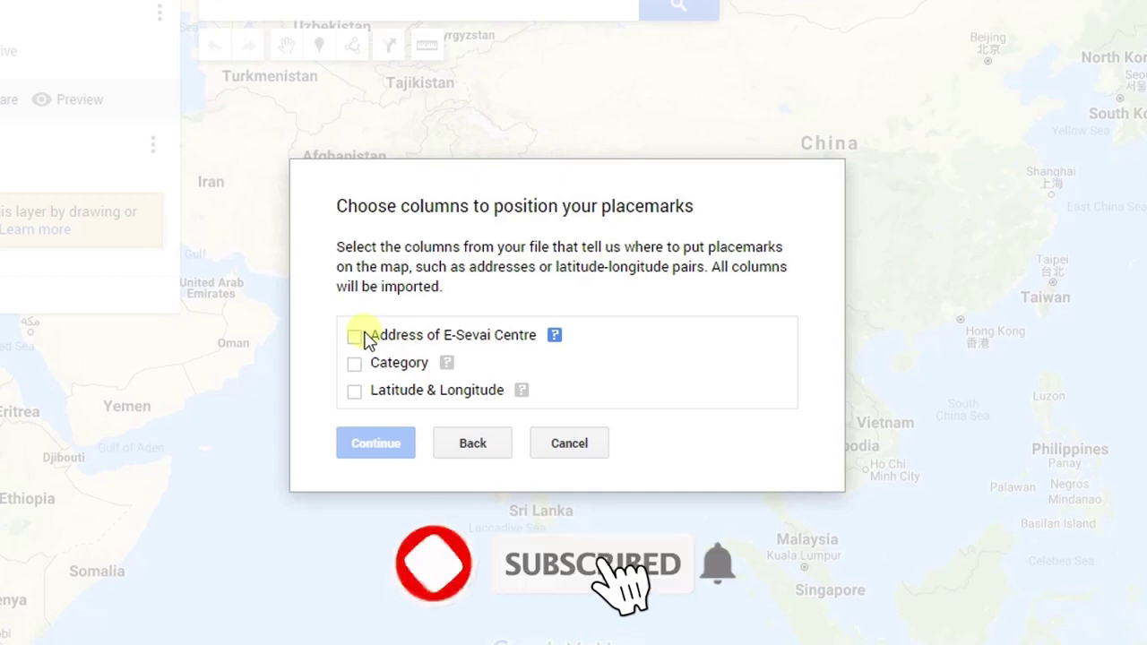
Step: Position and title the markers by the Address of E-Sevai Centre column, then finish
left_click(355, 338)
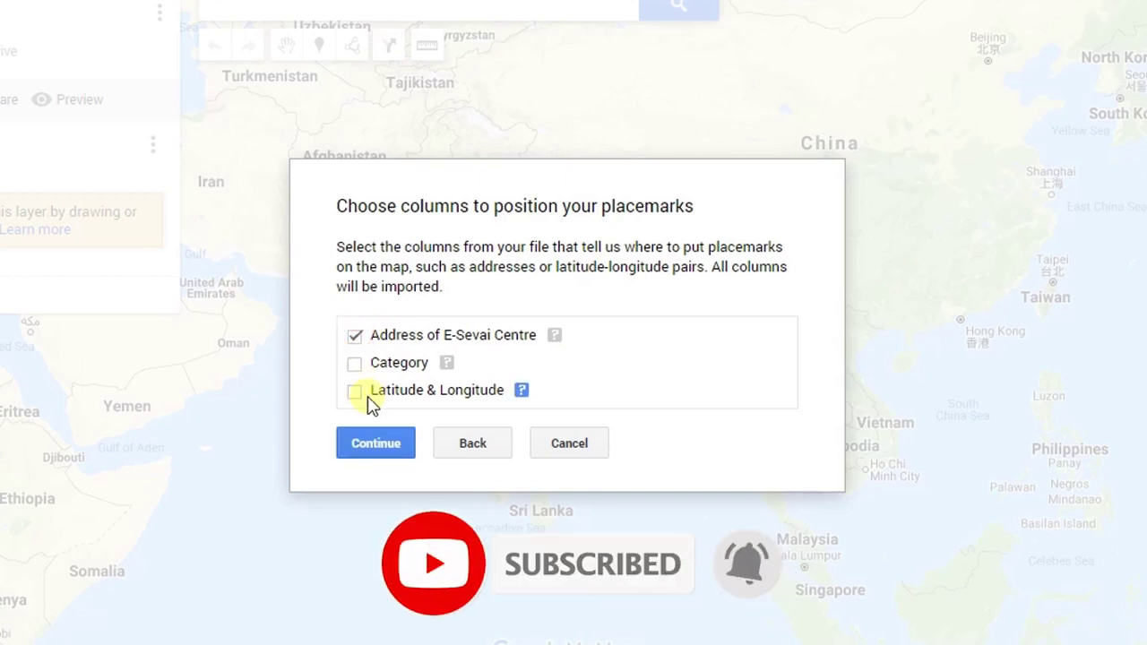
left_click(371, 442)
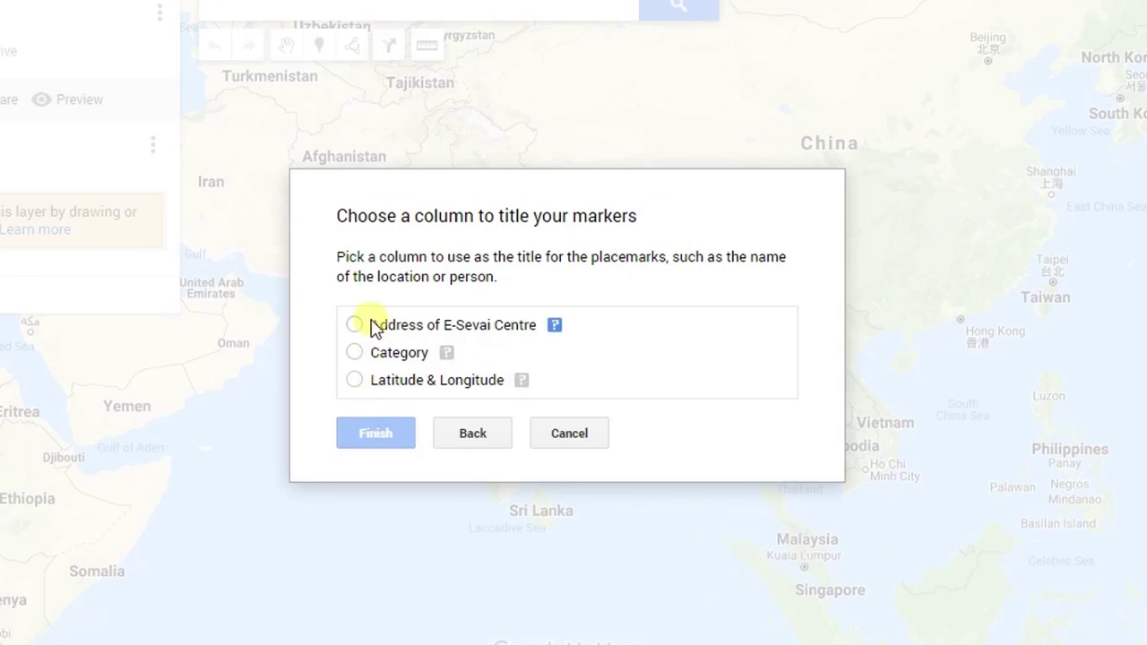
left_click(355, 328)
left_click(376, 432)
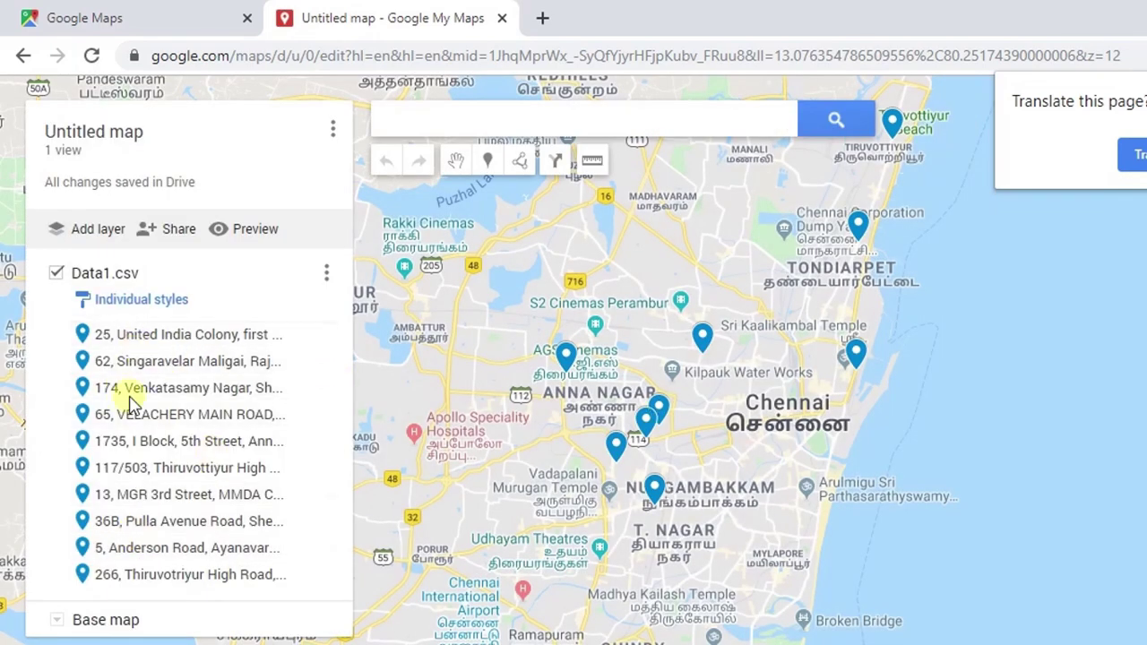
Step: Switch Data1.csv's grouping to Uniform style so its places show as All items (10)
left_click(151, 307)
left_click(148, 305)
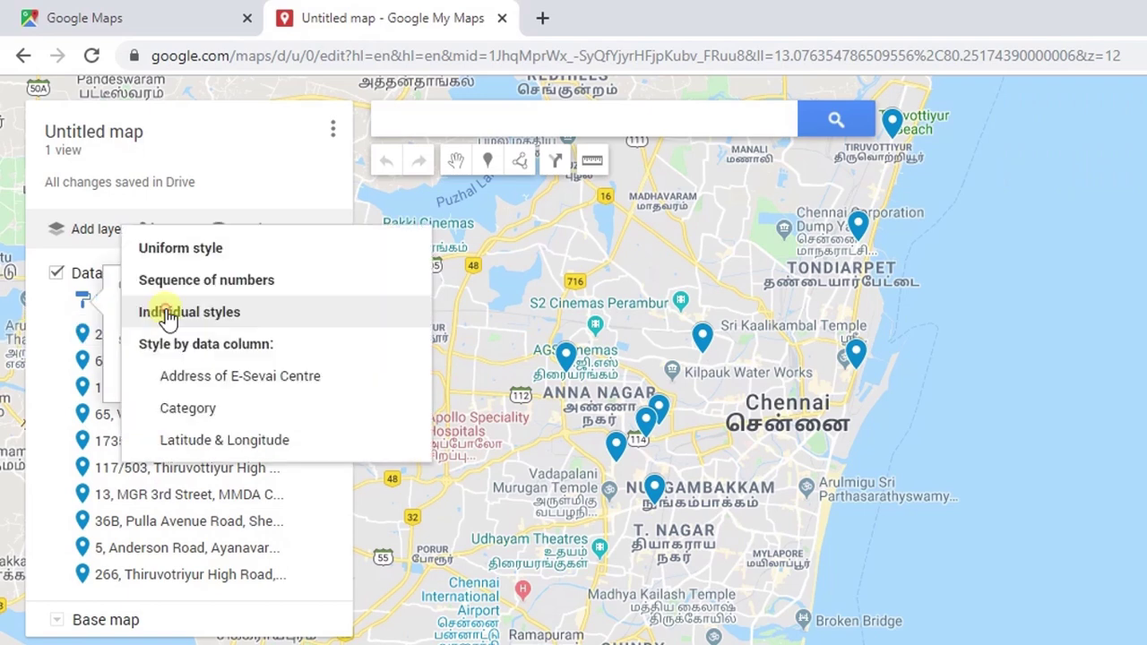
left_click(175, 249)
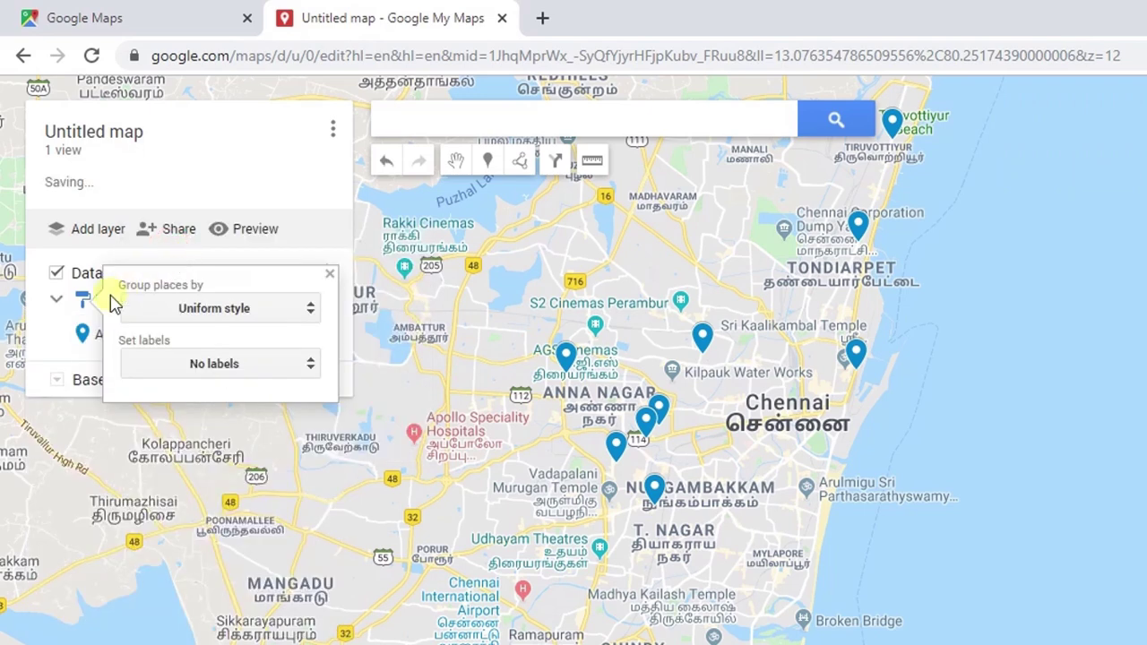
left_click(40, 350)
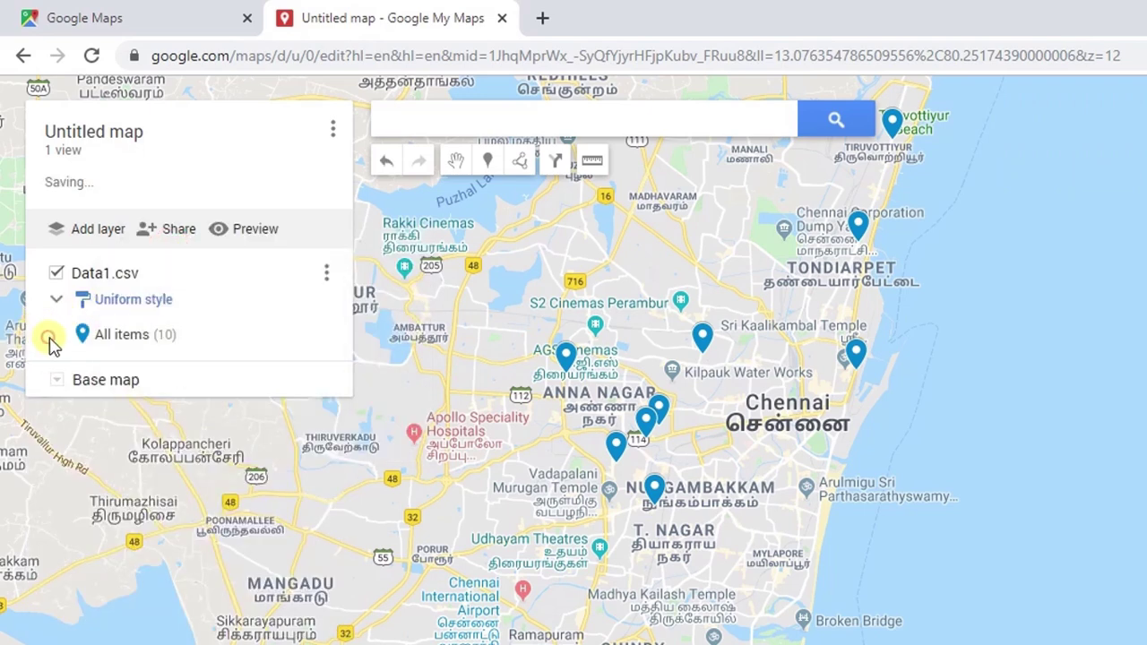
Step: Rename the Data1.csv layer to '1st Set' and add a new untitled layer beneath it
left_click(98, 275)
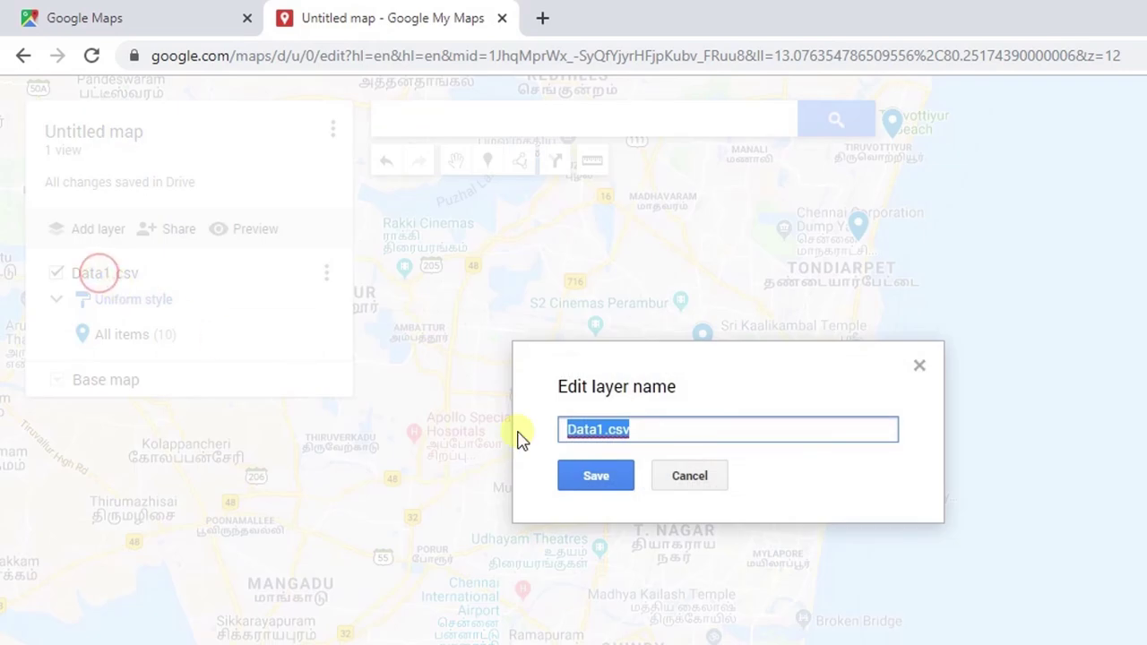
left_click_drag(674, 432, 542, 421)
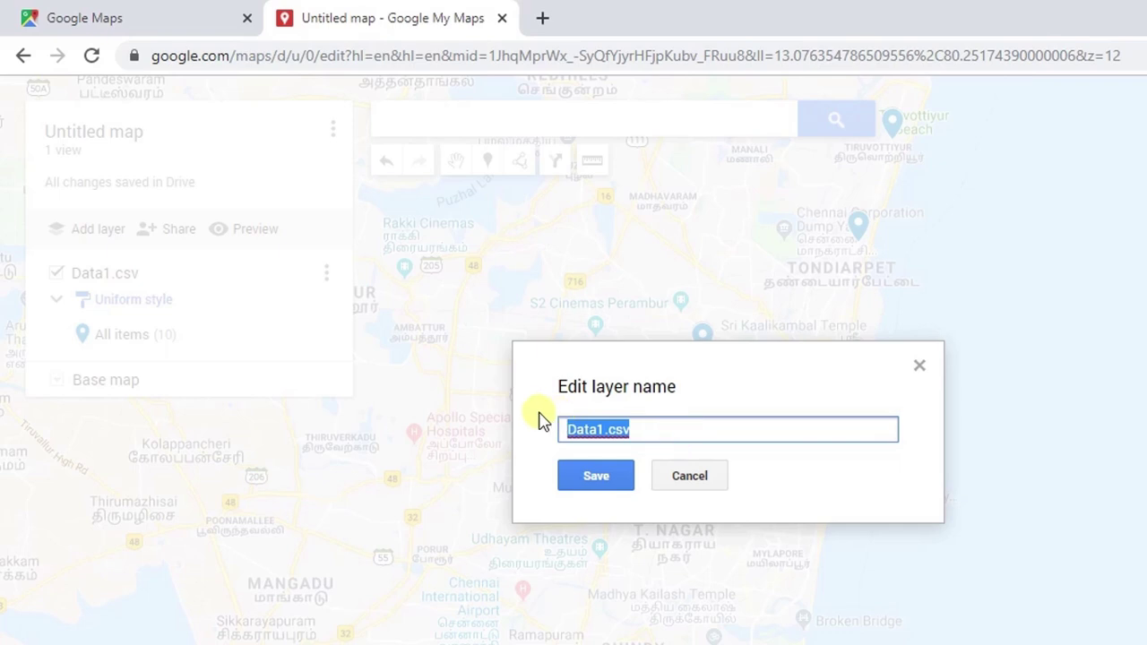
type("1st Set")
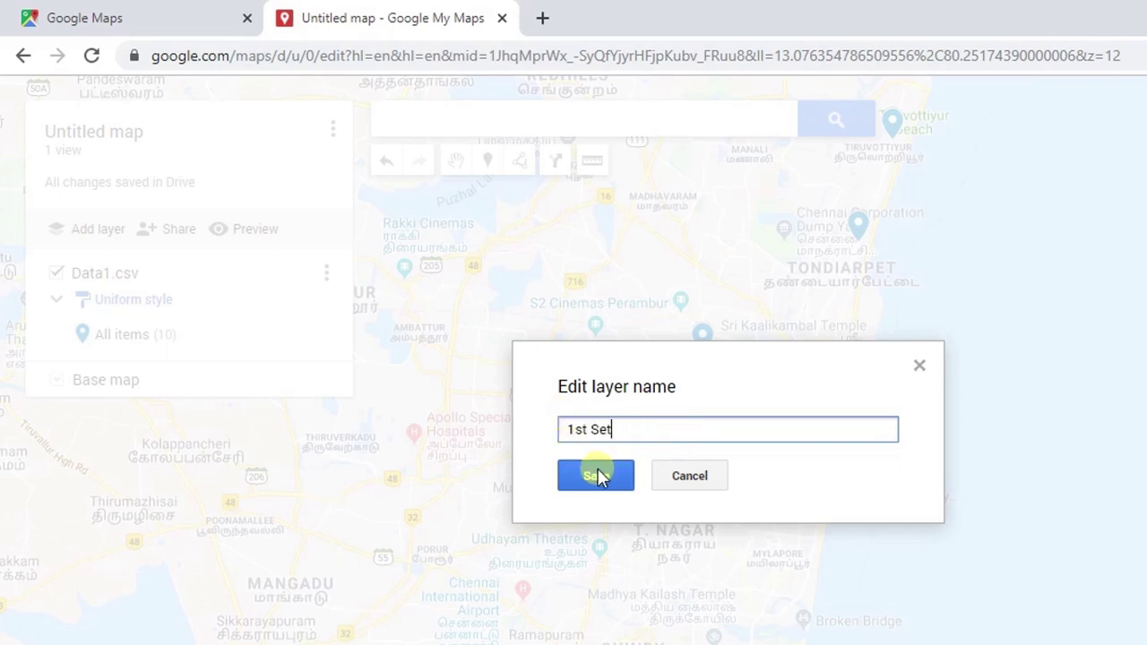
left_click(596, 475)
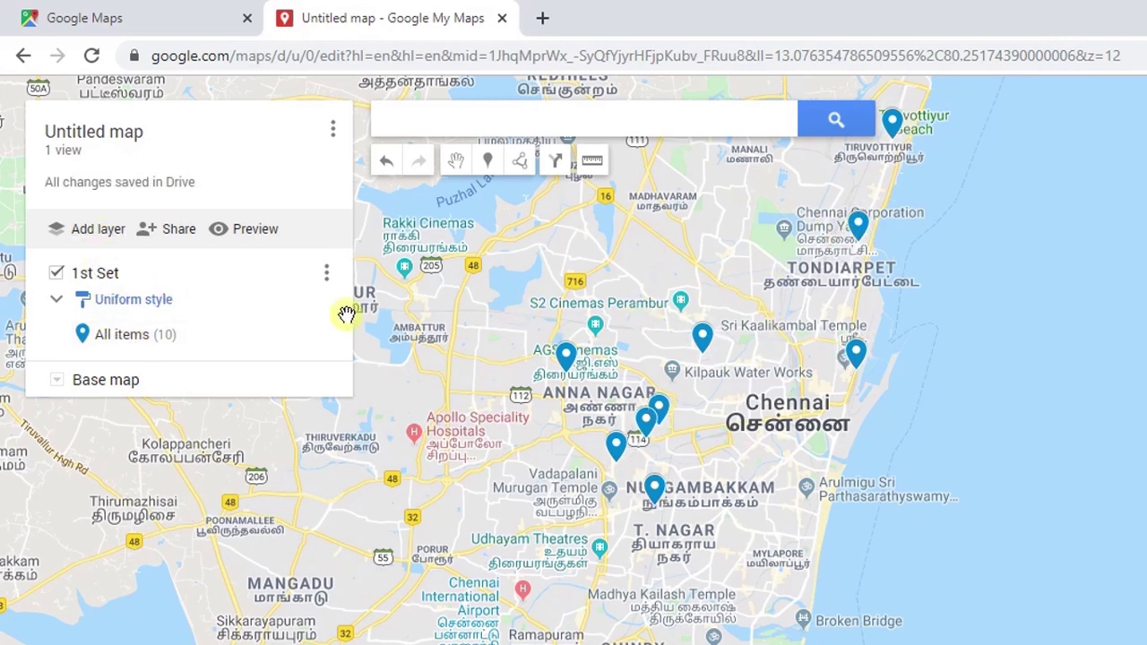
left_click(80, 229)
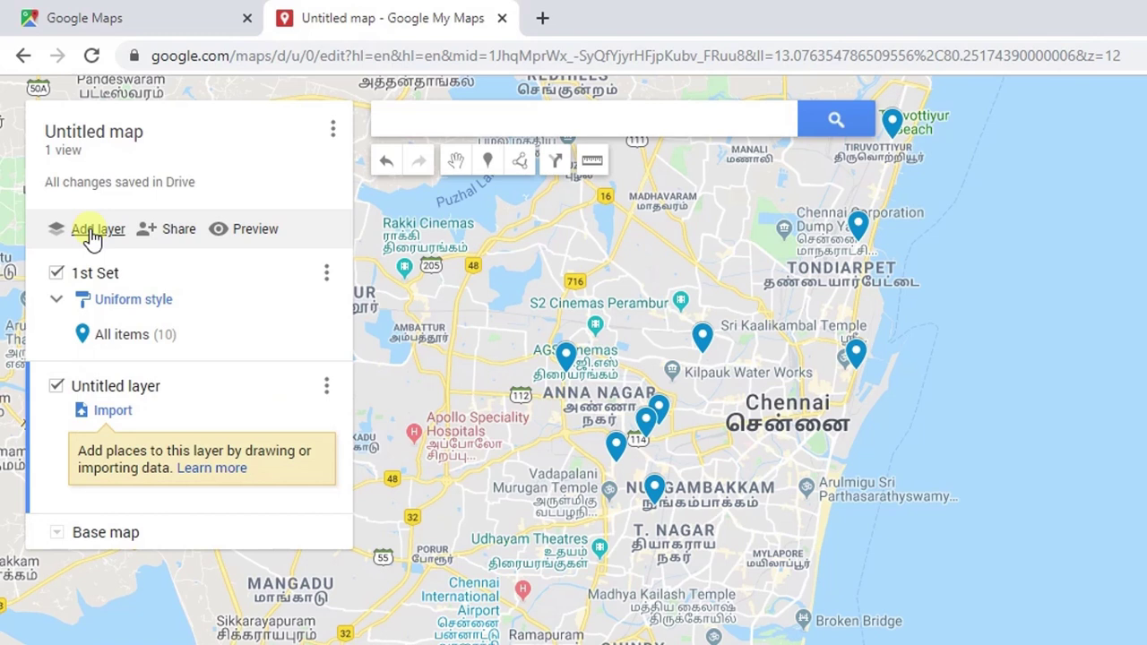
Step: Import Data2.csv, locating and titling markers by Address of E-Sevai Centre, with uniform style
left_click(113, 411)
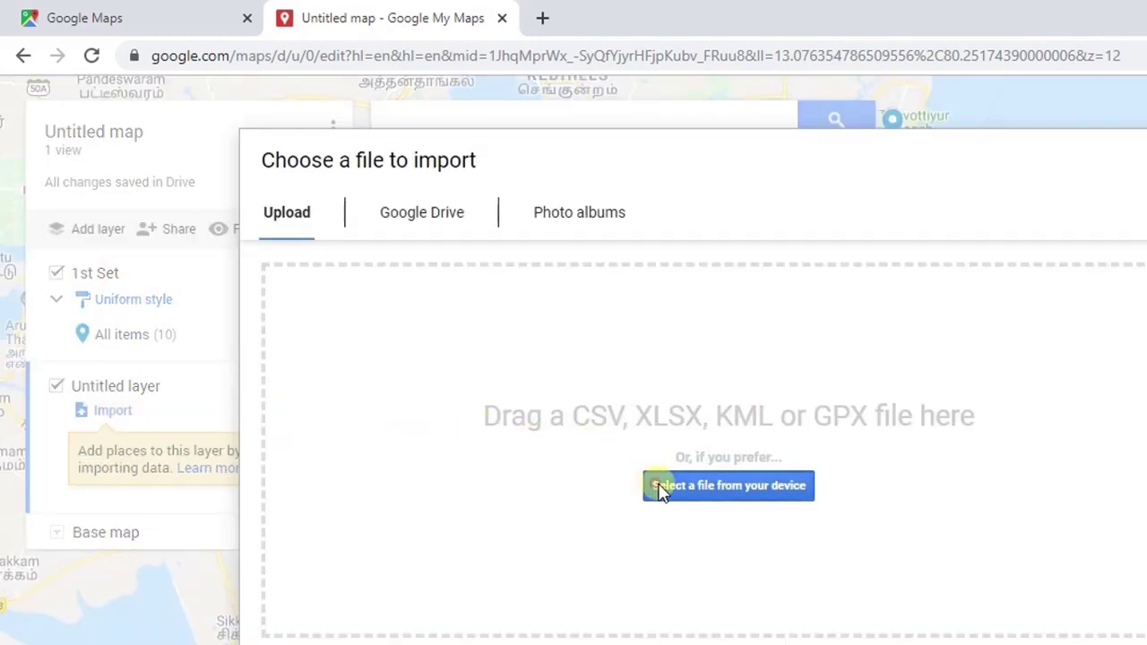
left_click(660, 488)
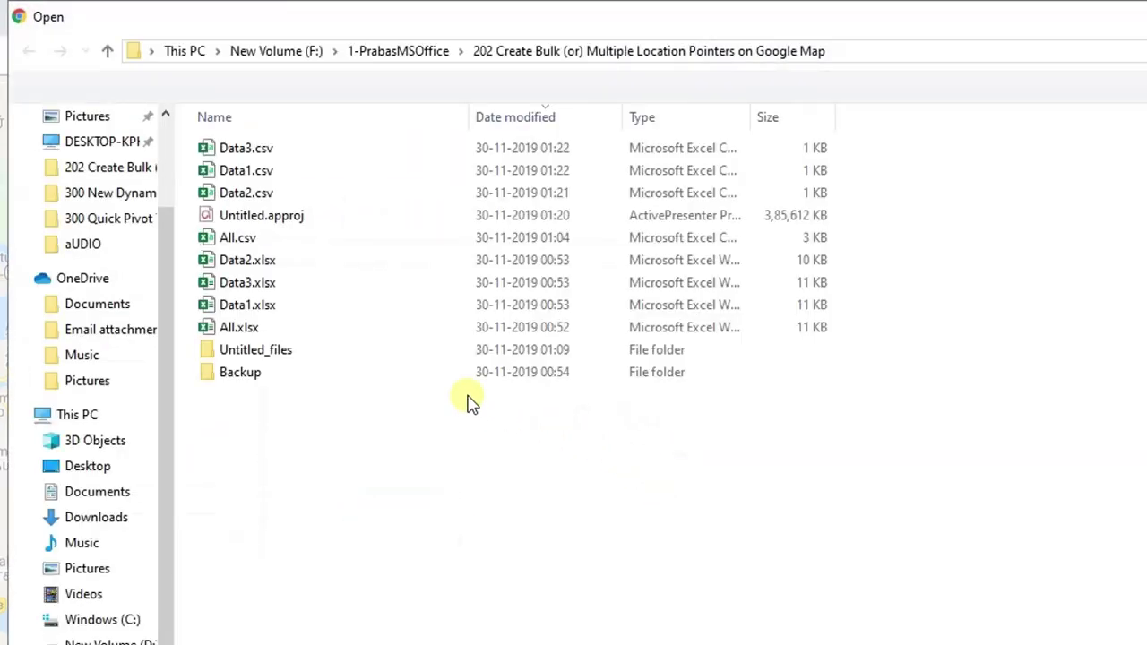
double_click(255, 191)
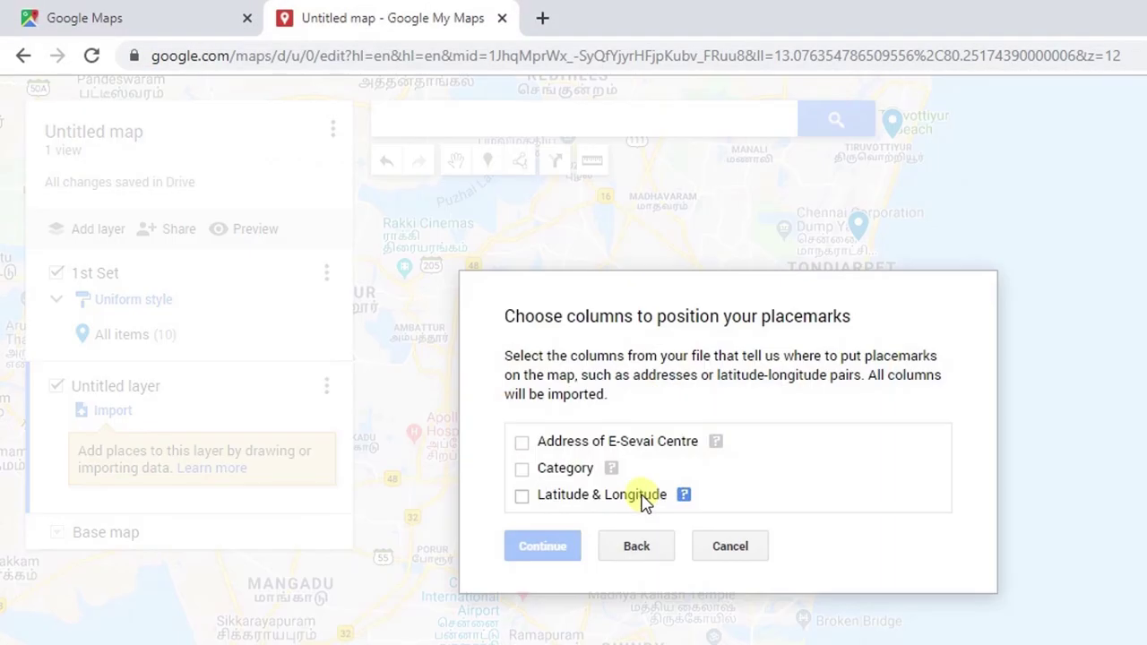
left_click(523, 443)
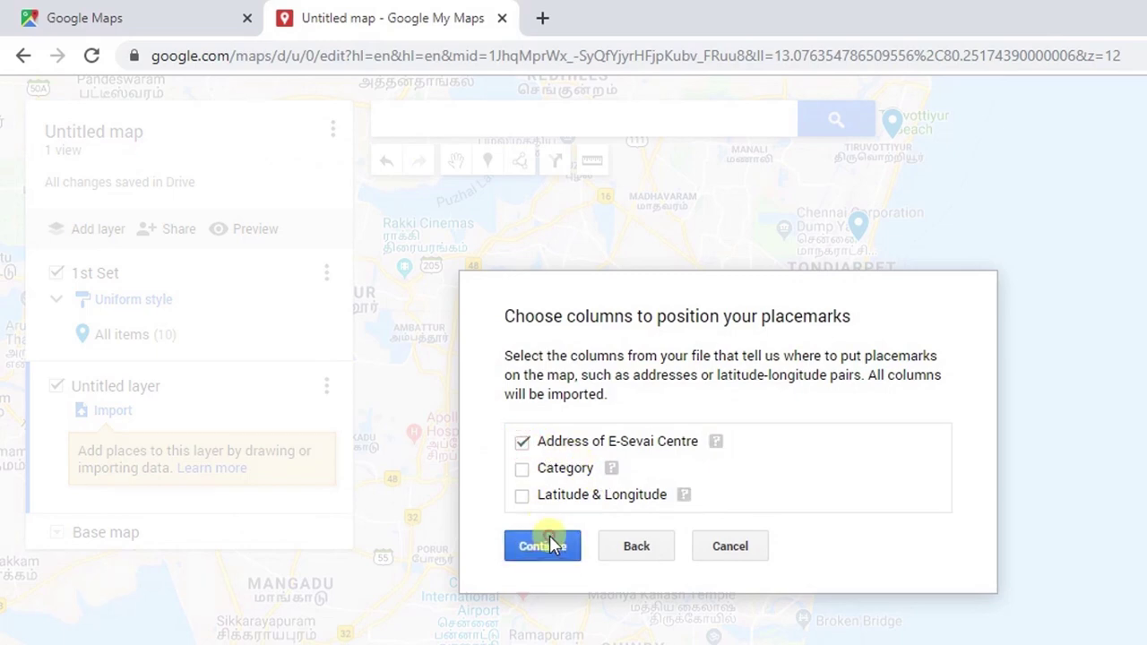
left_click(549, 534)
left_click(524, 433)
left_click(552, 543)
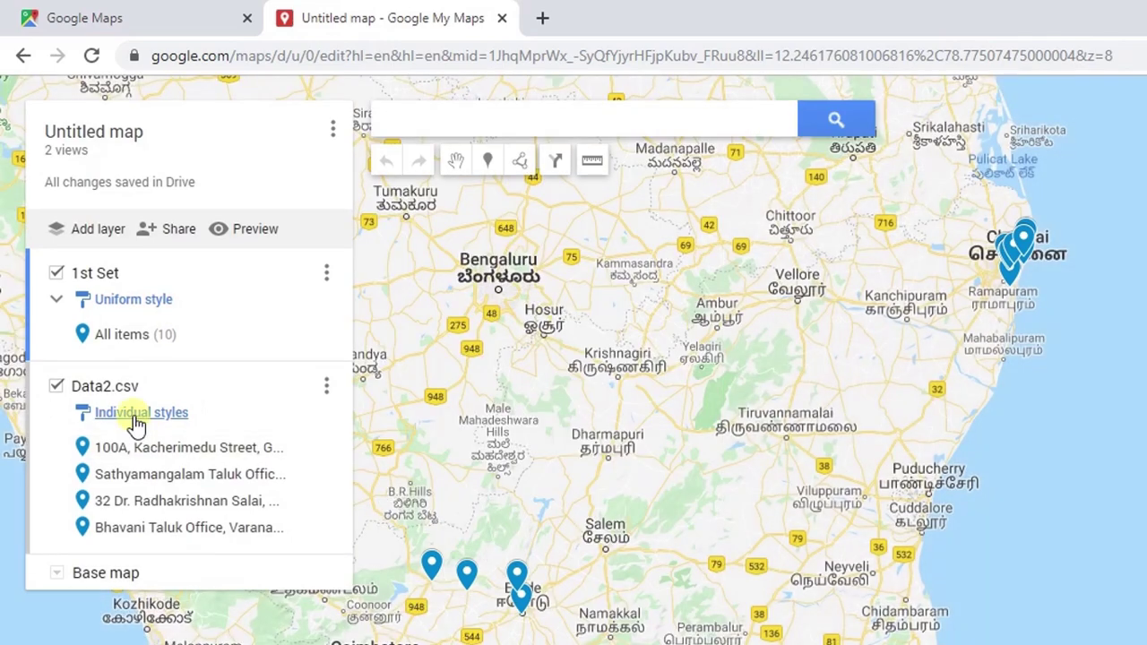
left_click(135, 415)
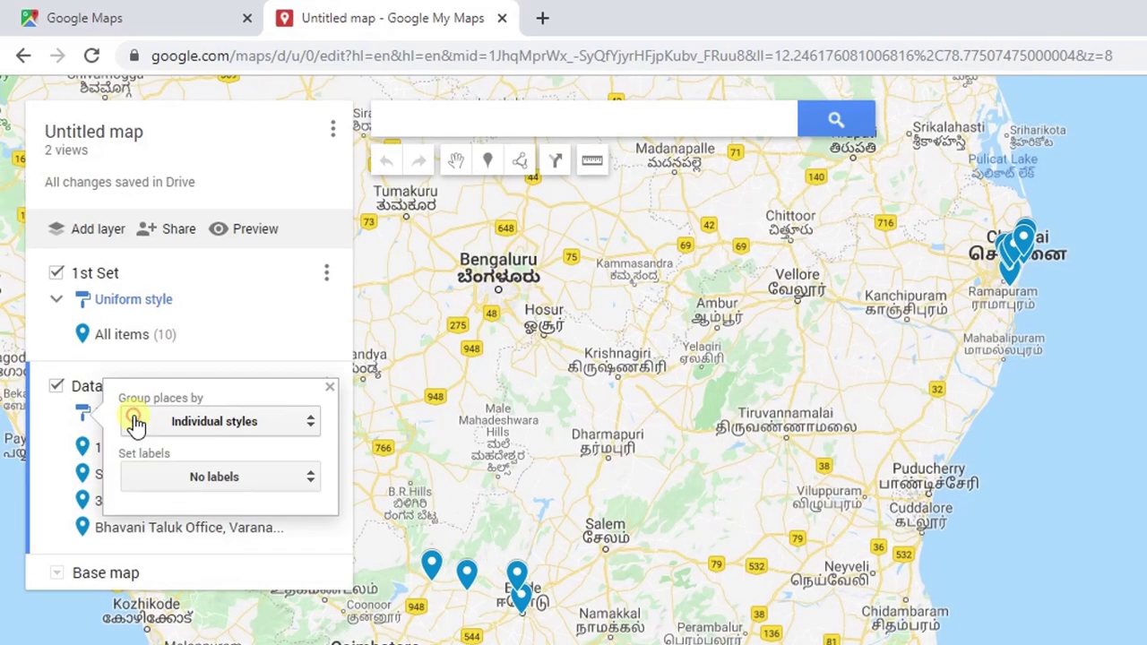
left_click(159, 361)
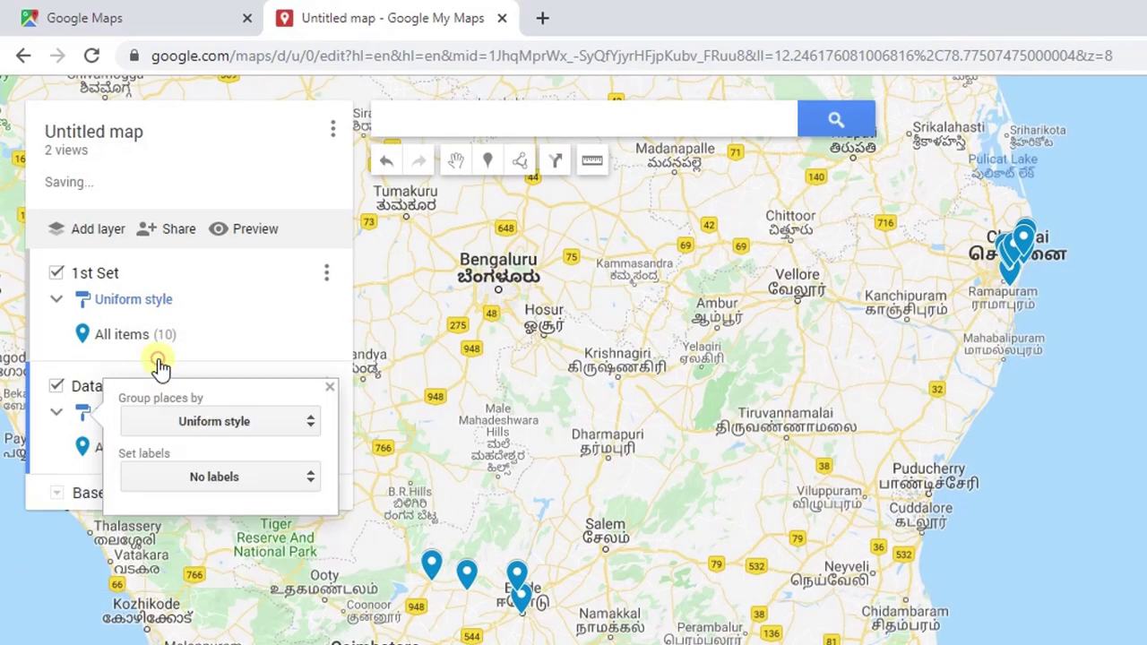
Step: Colour all Data2.csv markers purple
left_click(305, 358)
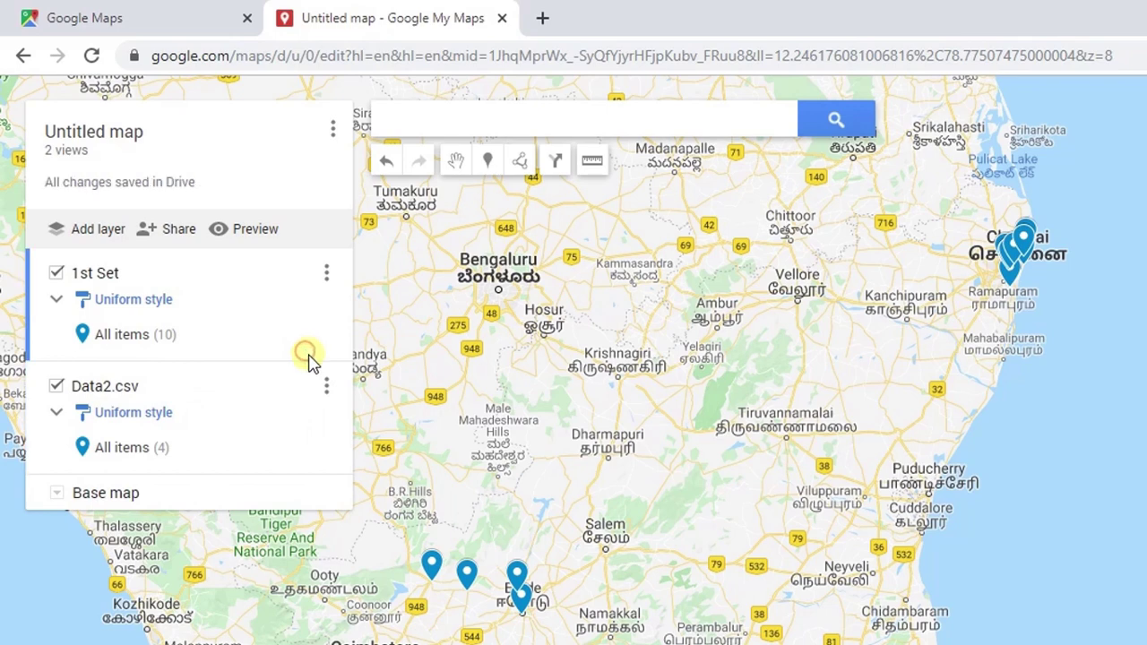
left_click(319, 448)
left_click(289, 527)
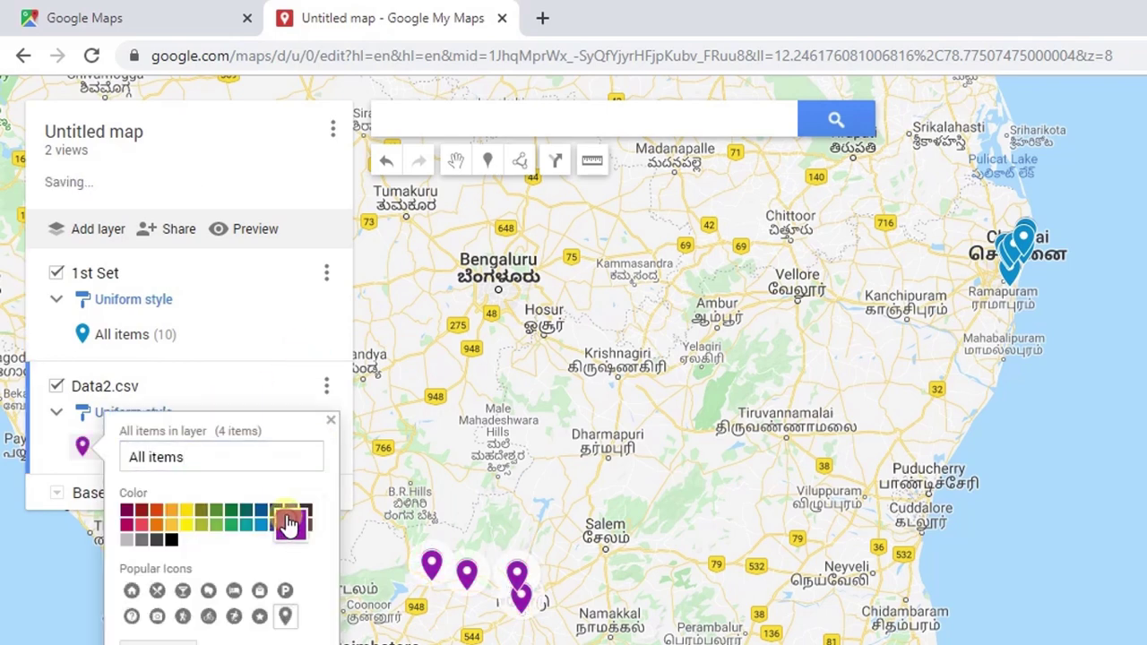
left_click(307, 360)
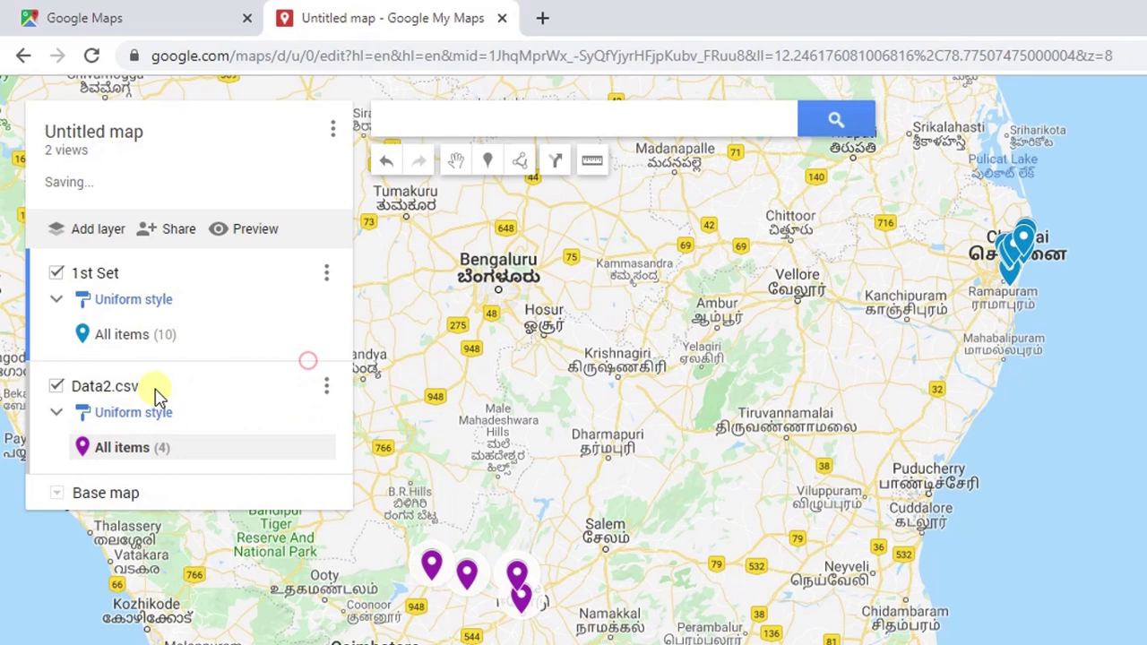
Step: Rename the Data2.csv layer to '2nd Set' and add another empty layer
left_click(98, 387)
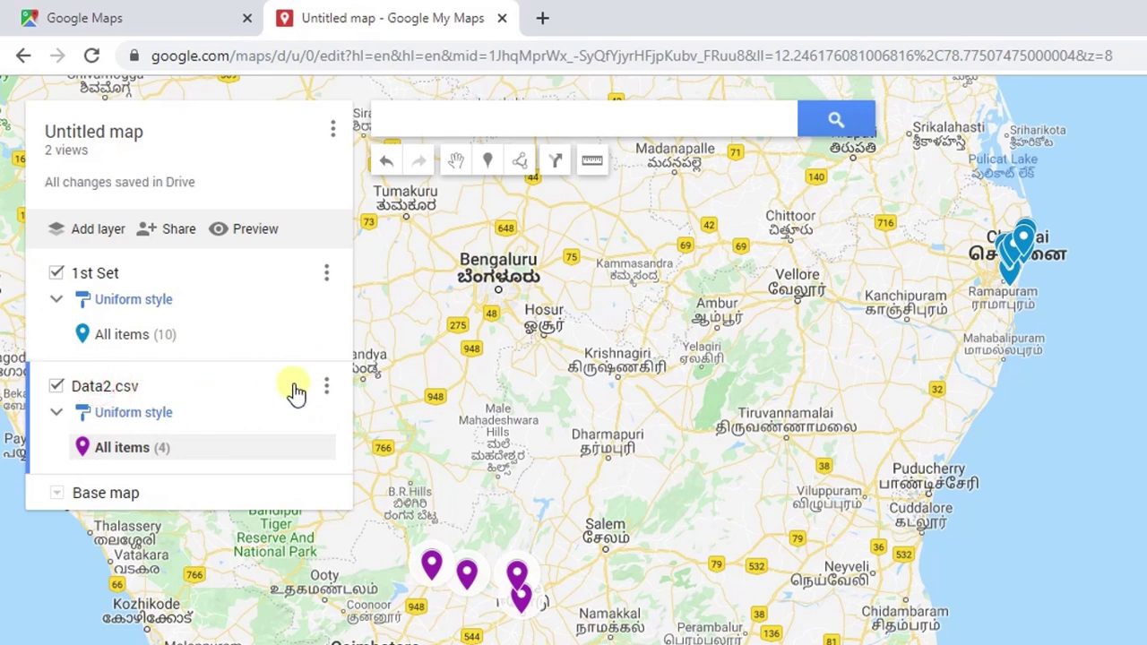
left_click(127, 386)
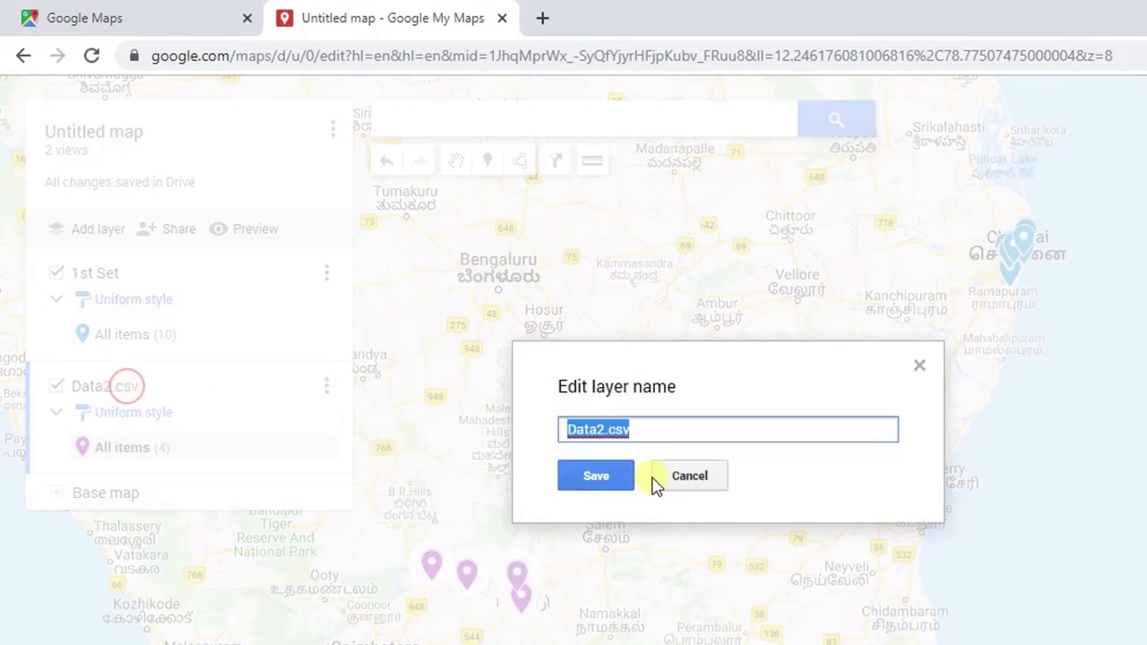
type("2nd Set")
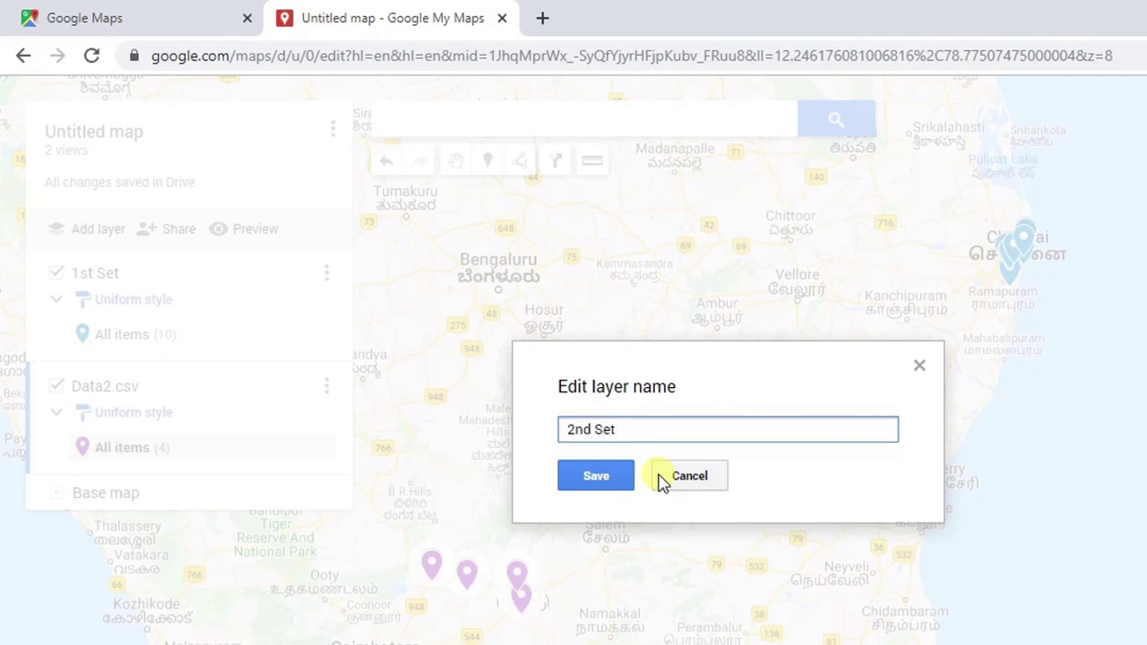
key("Return")
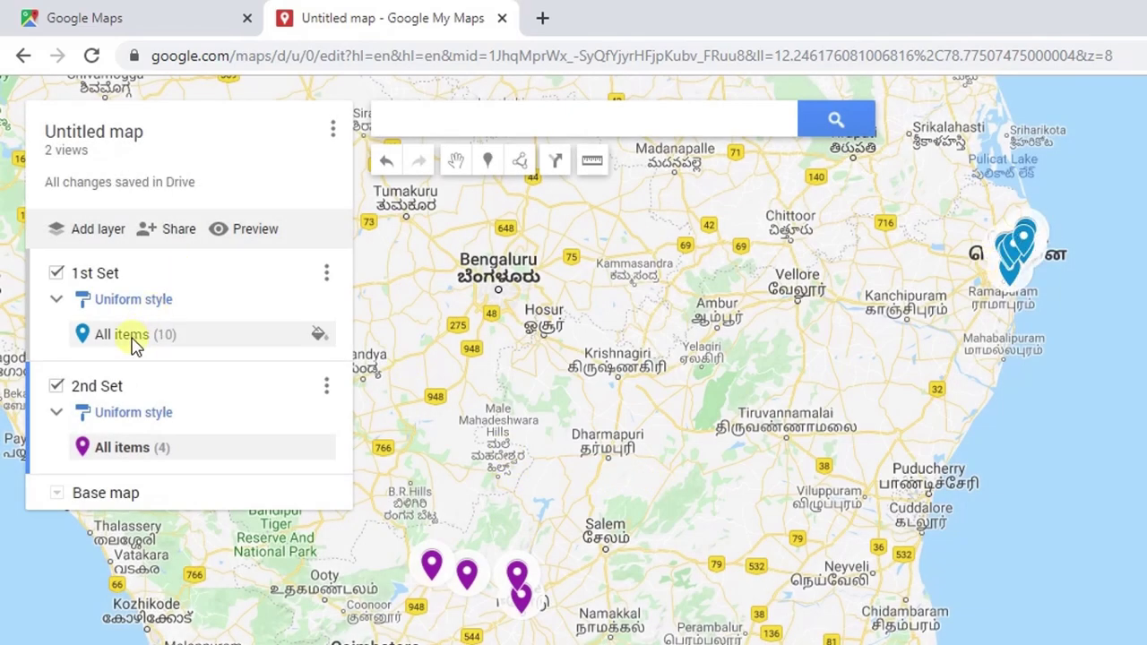
left_click(97, 233)
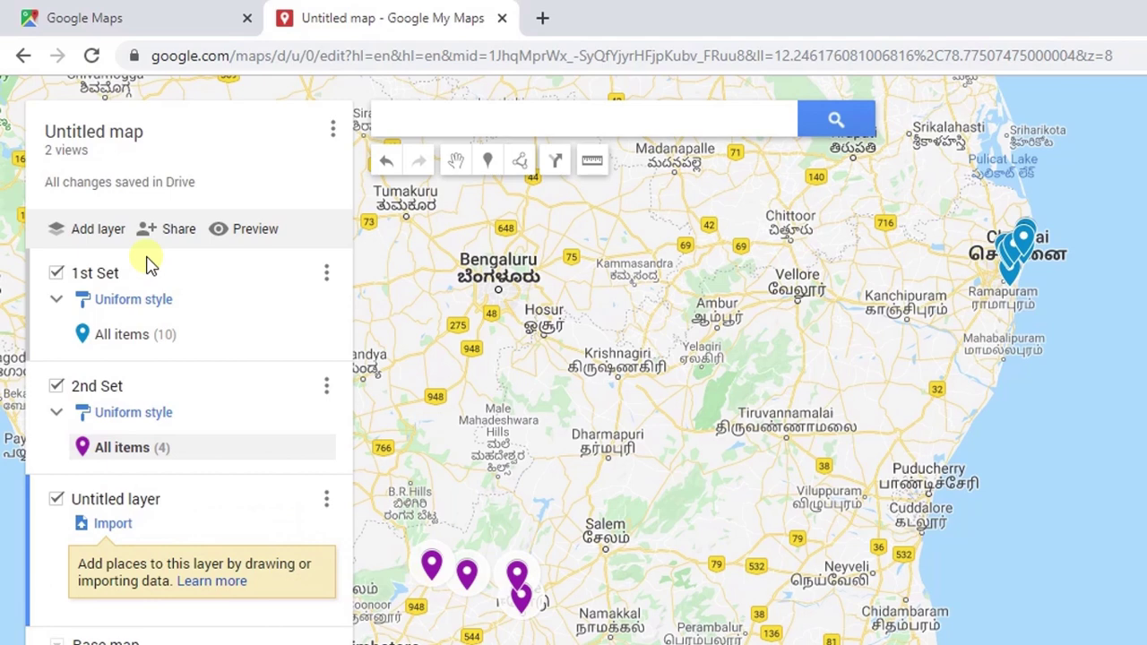
Step: Import Data3.csv from the computer, using Address of E-Sevai Centre for marker location and title
left_click(121, 525)
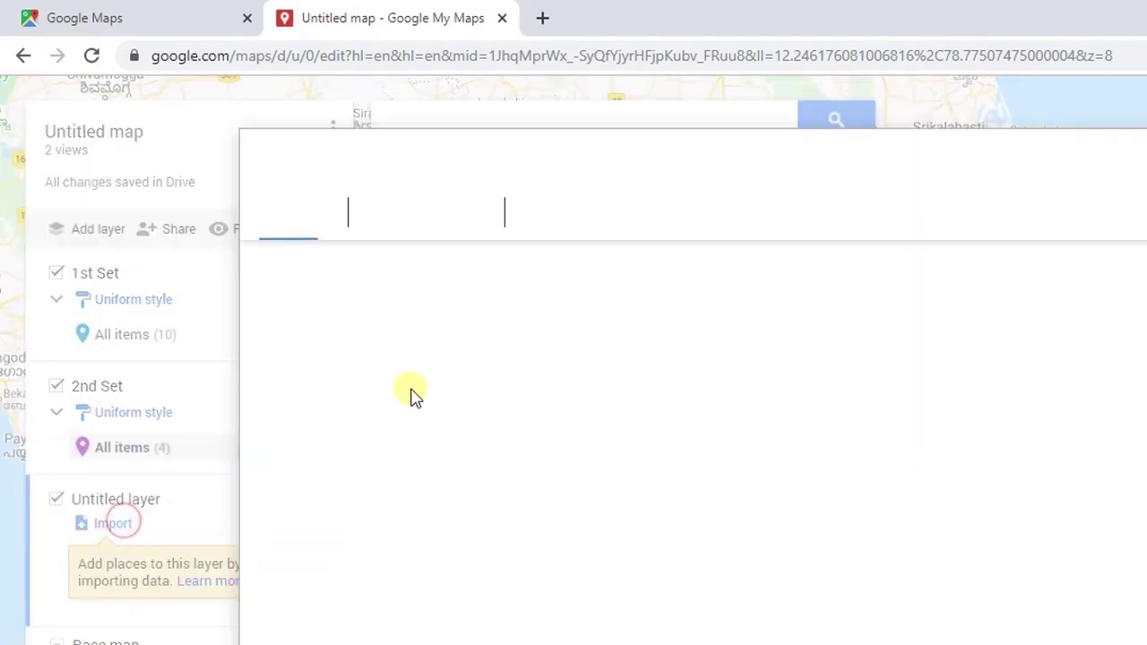
left_click(694, 496)
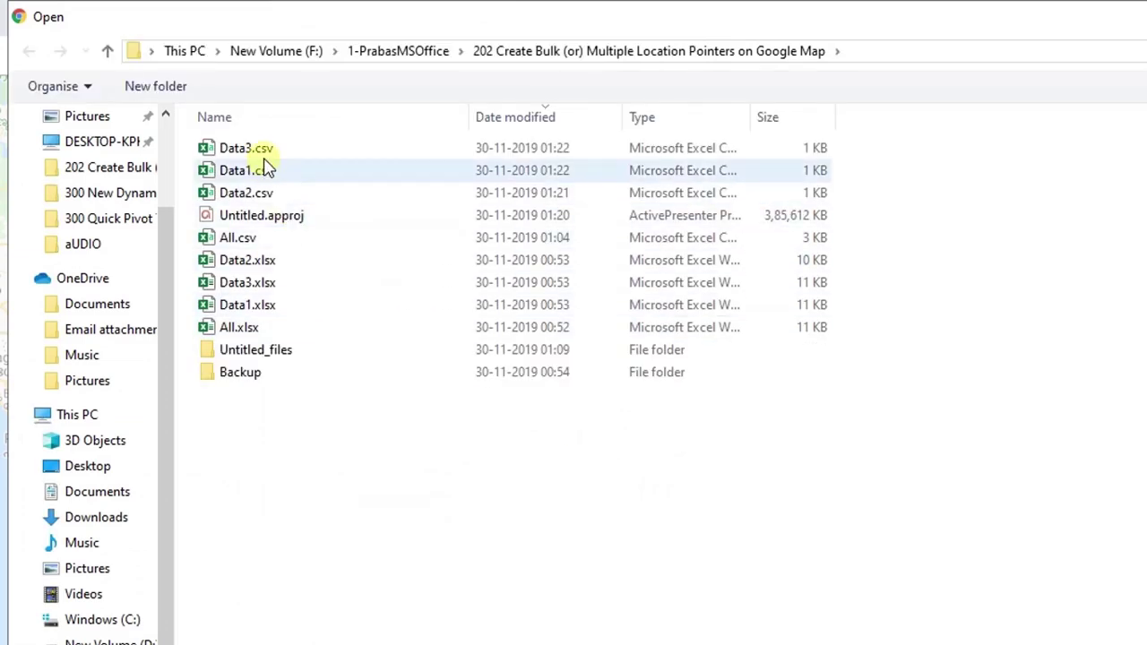
double_click(259, 149)
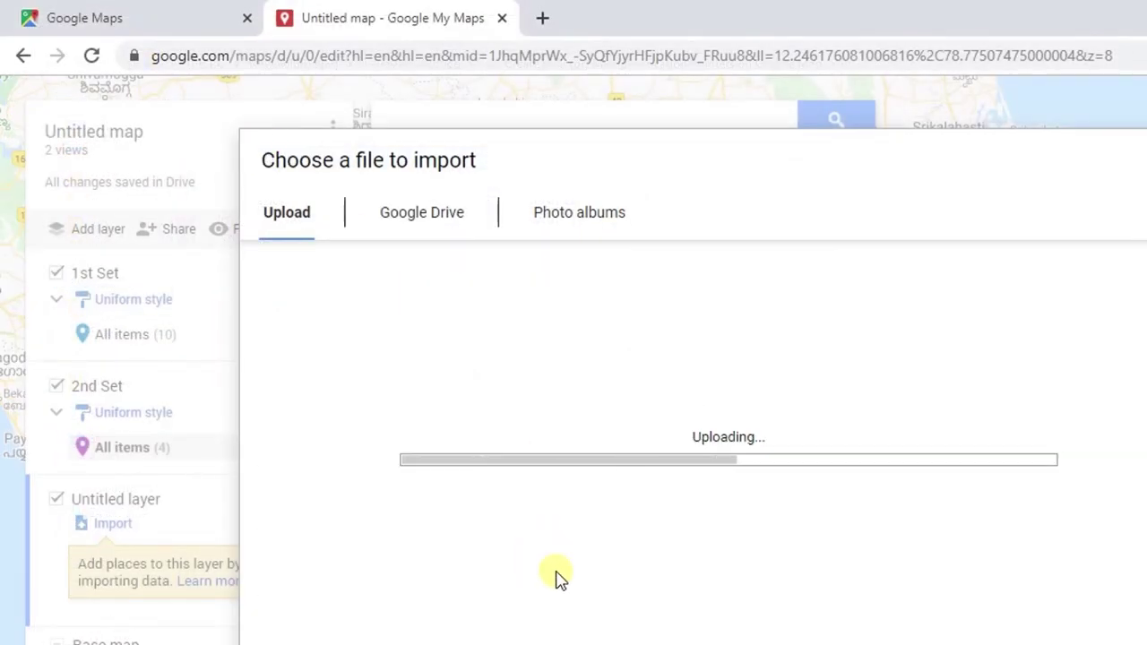
left_click(521, 441)
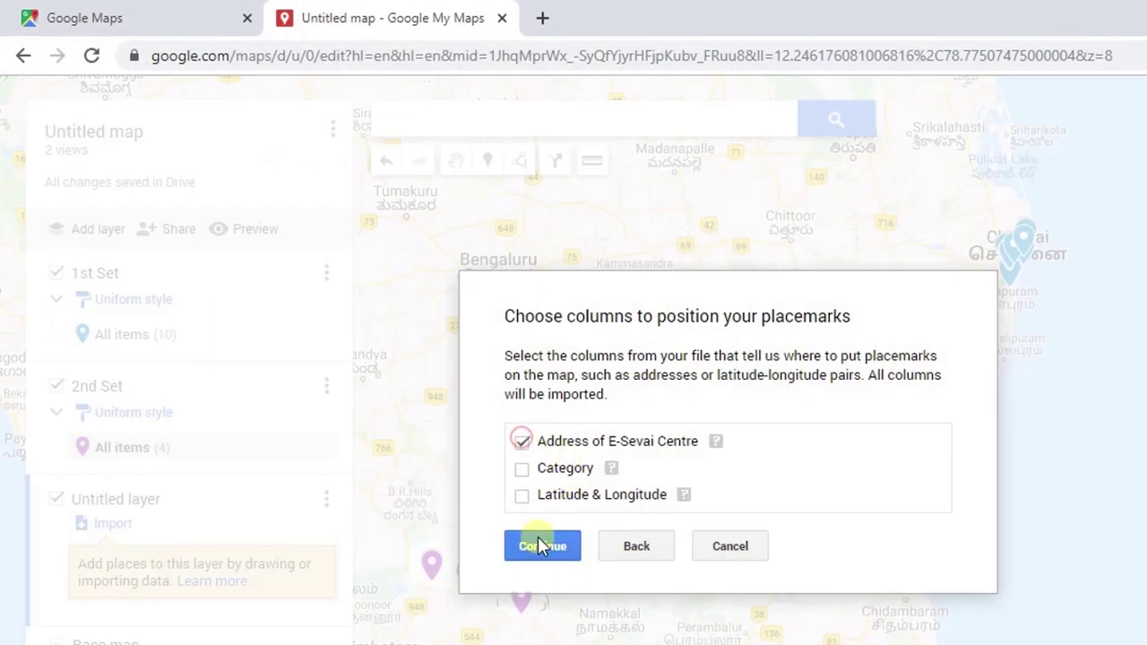
left_click(542, 546)
left_click(521, 431)
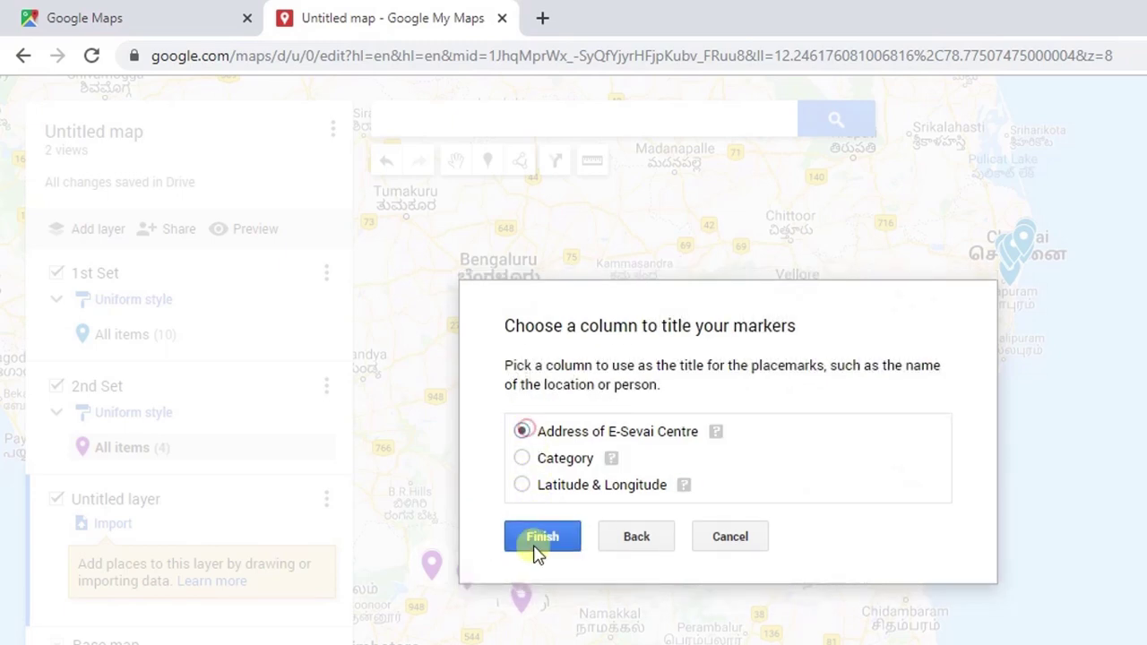
left_click(535, 538)
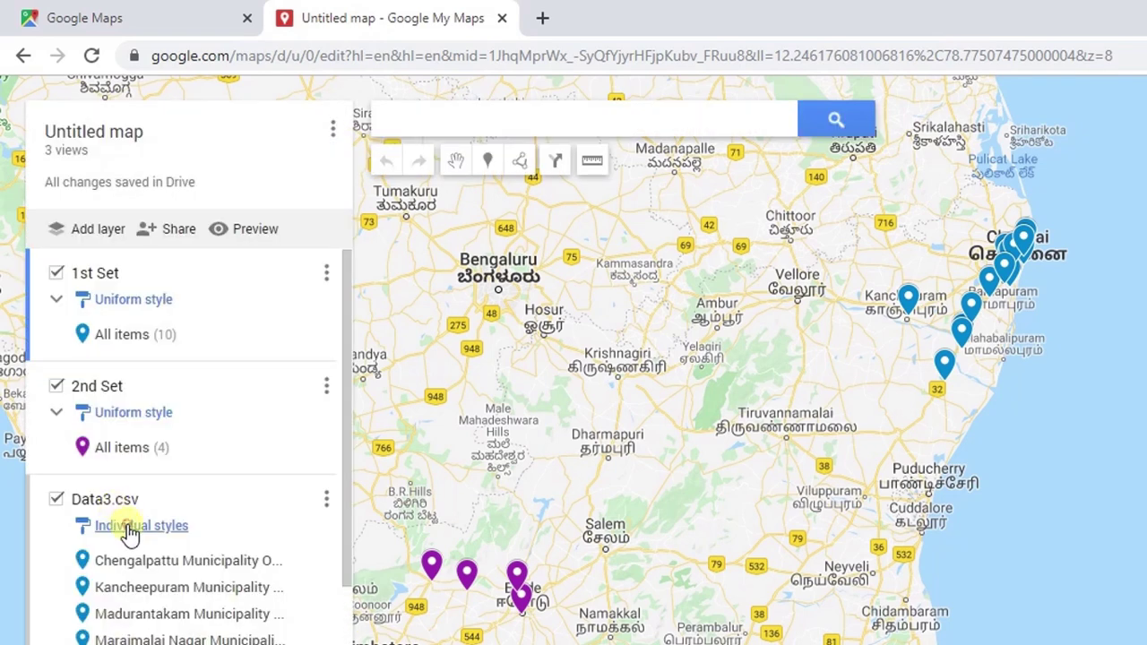
Step: Give the Data3.csv layer a uniform style with dark red markers
left_click(128, 529)
left_click(190, 538)
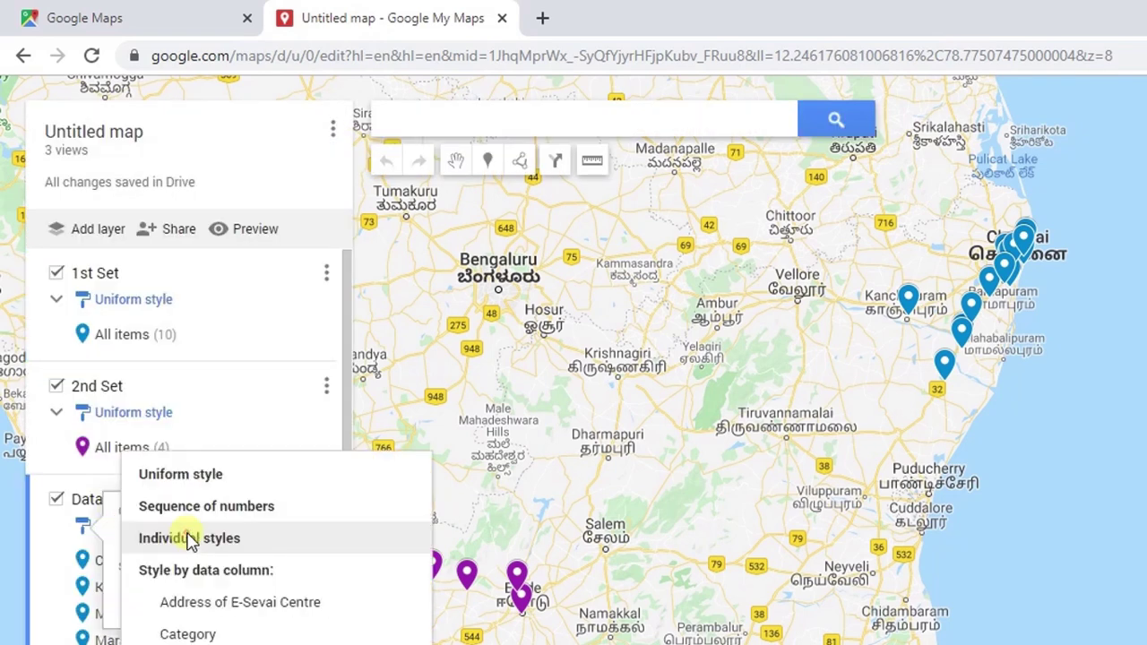
left_click(188, 480)
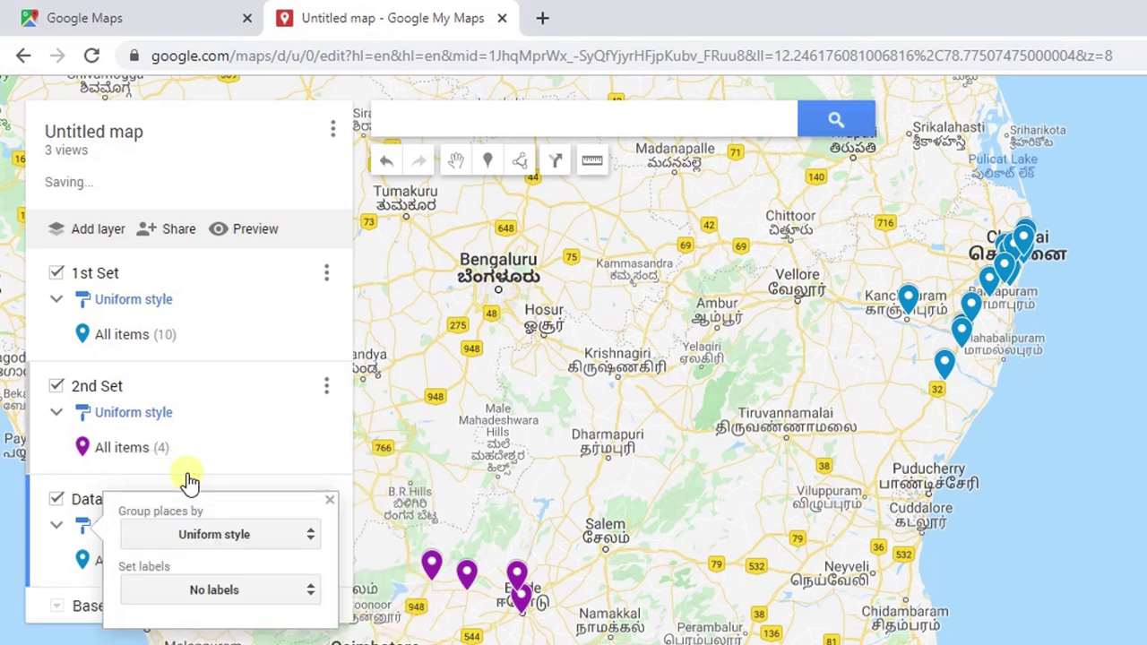
left_click(46, 578)
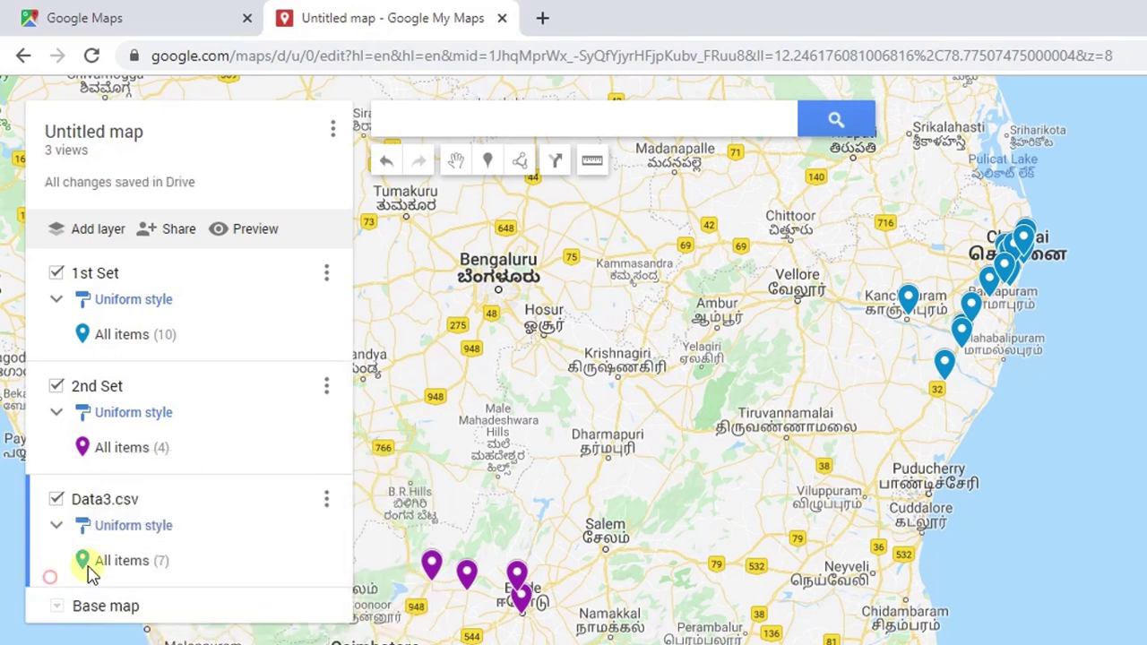
left_click(318, 562)
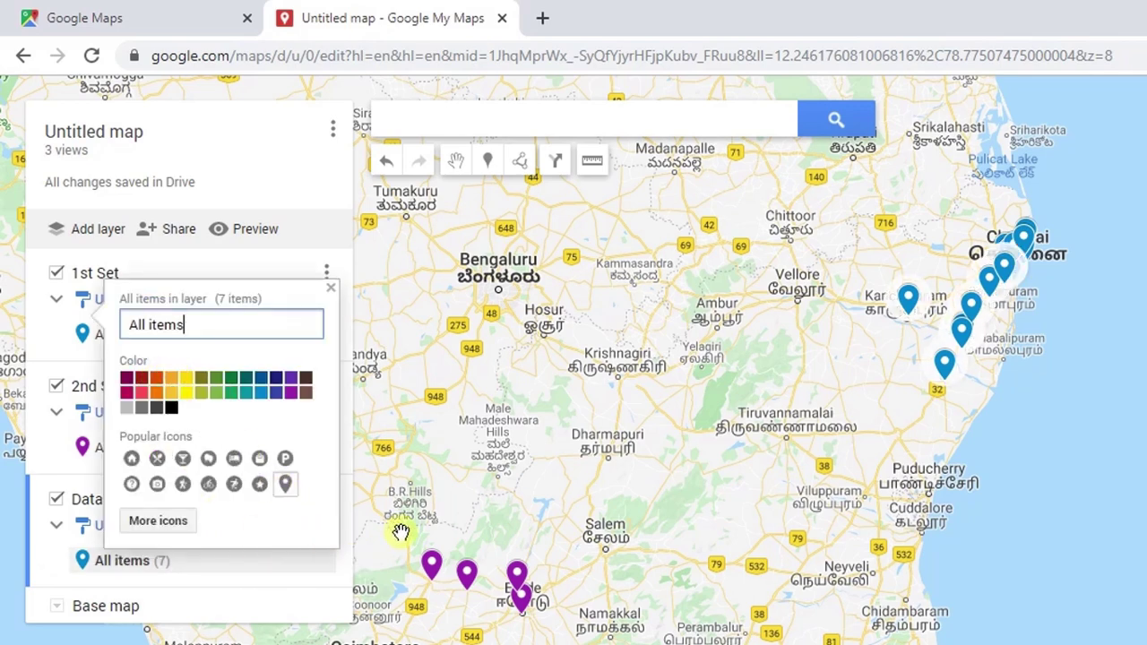
left_click(142, 378)
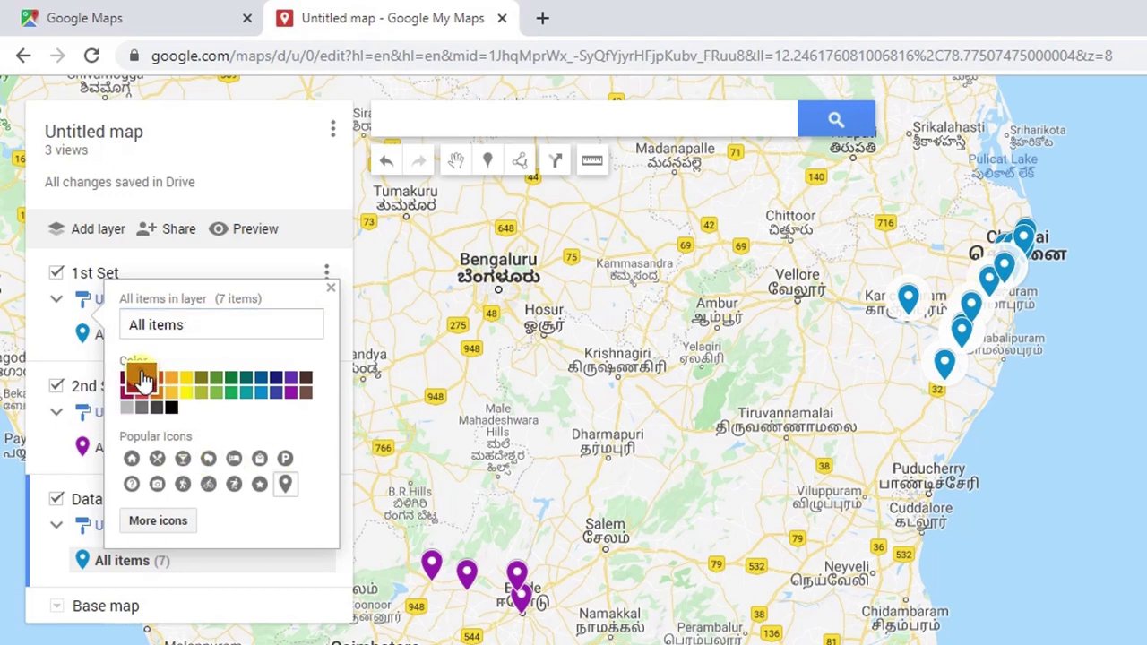
left_click(55, 560)
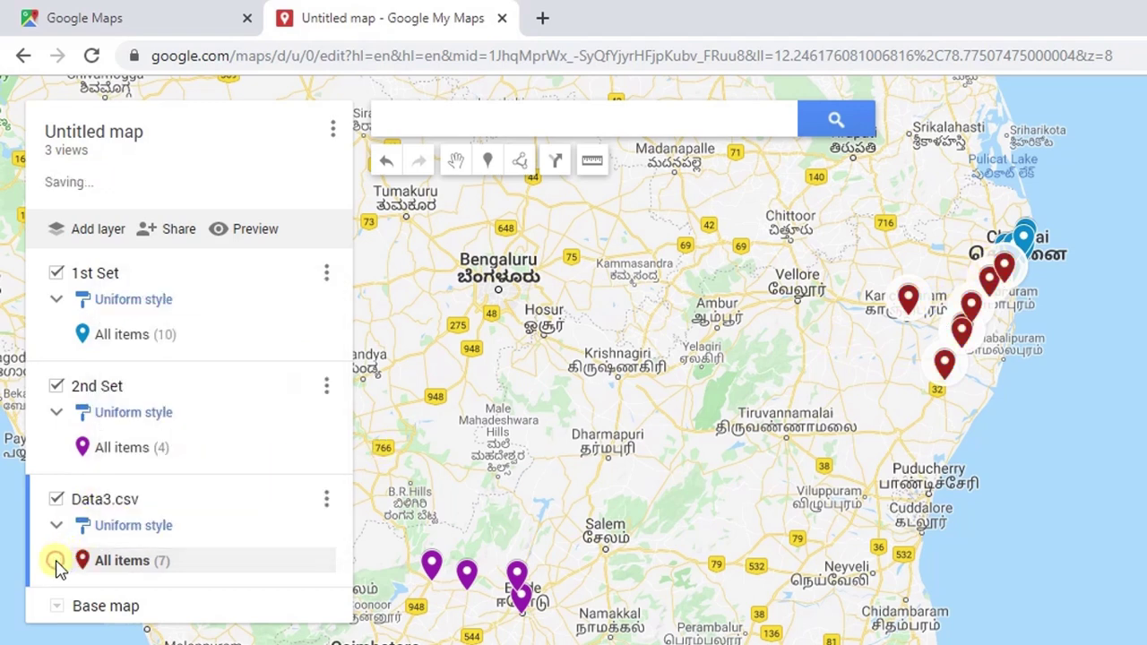
Step: Rename the Data3.csv layer to '3rd Set'
left_click(84, 498)
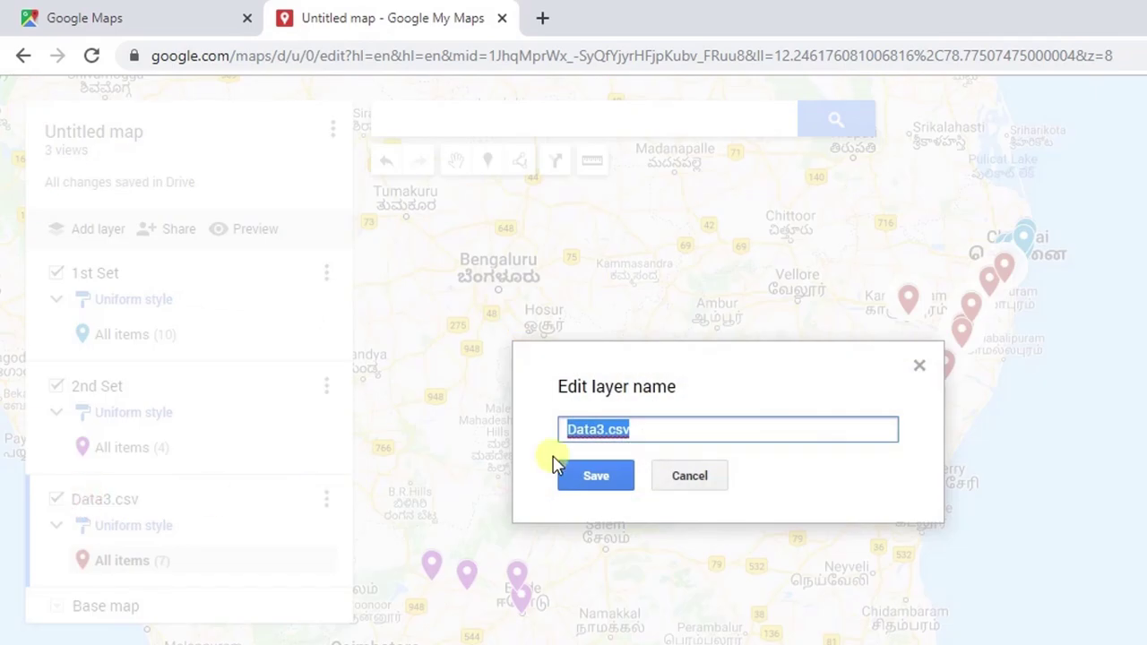
type("3rd Set")
key("Return")
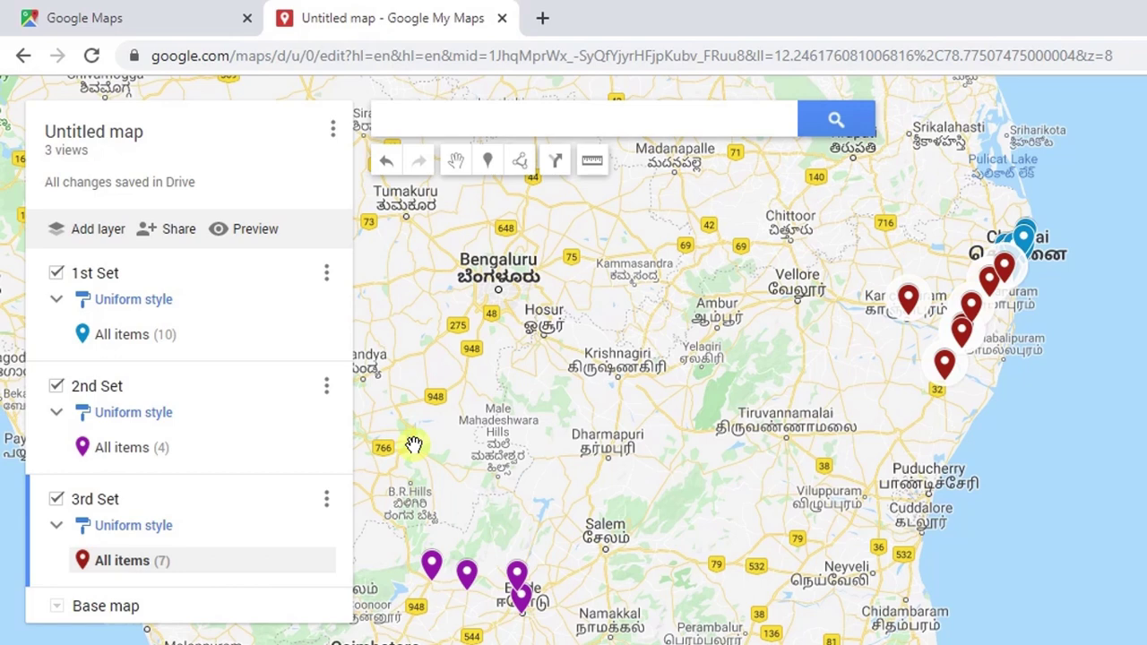
left_click(941, 363)
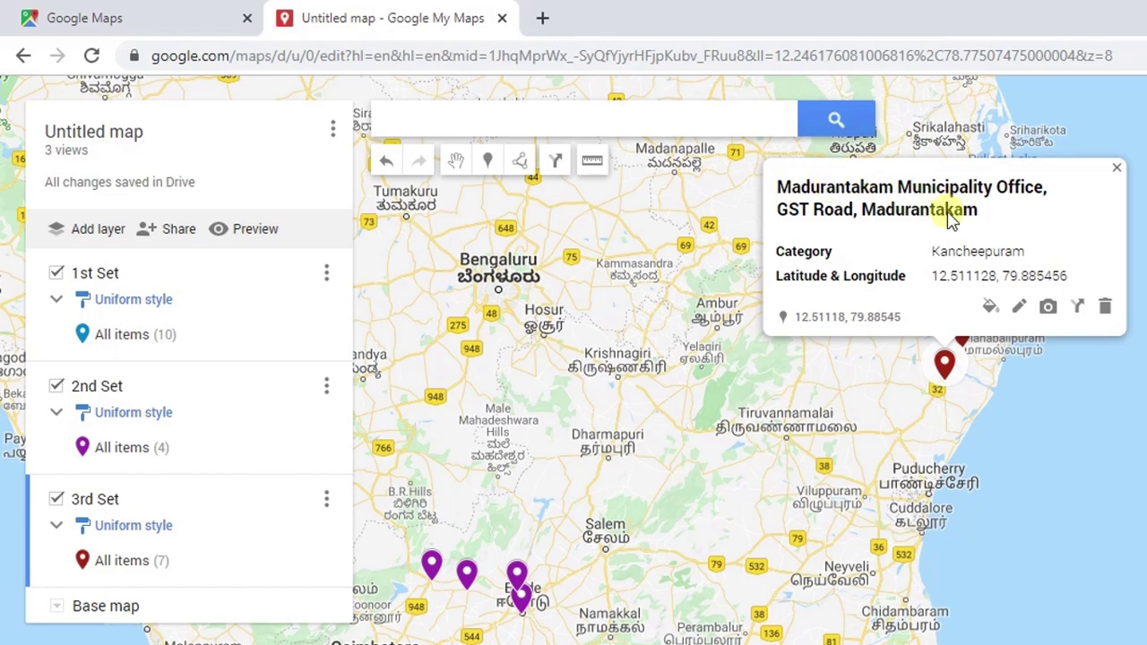
left_click(923, 339)
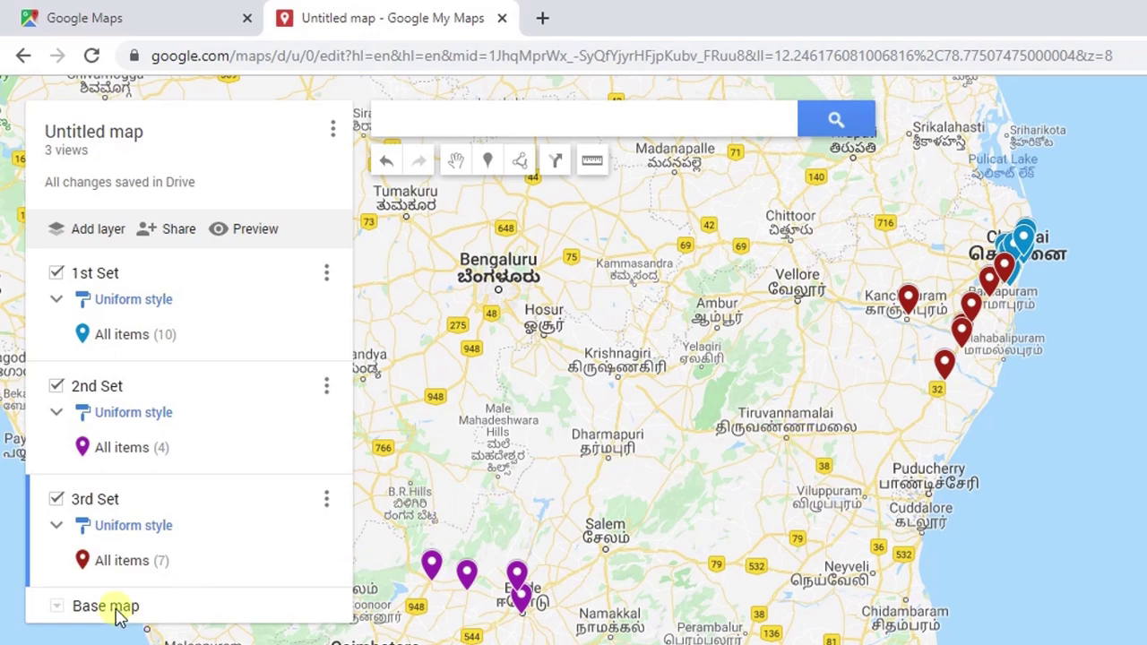
Step: Set the base map to Terrain after trying Satellite
left_click(59, 608)
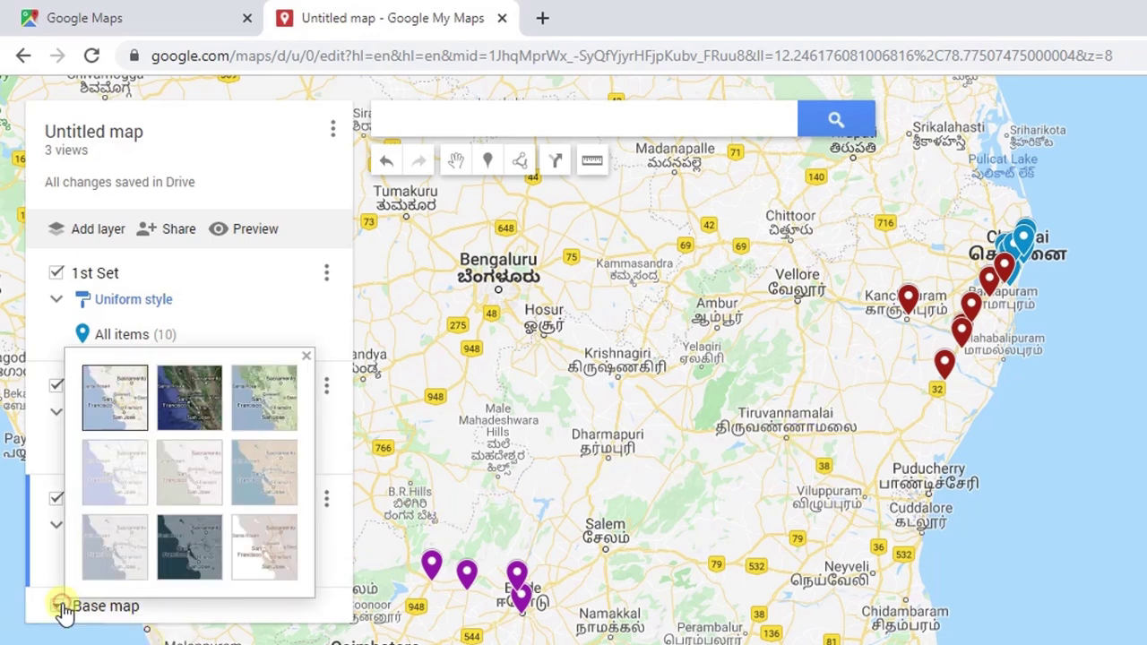
left_click(191, 412)
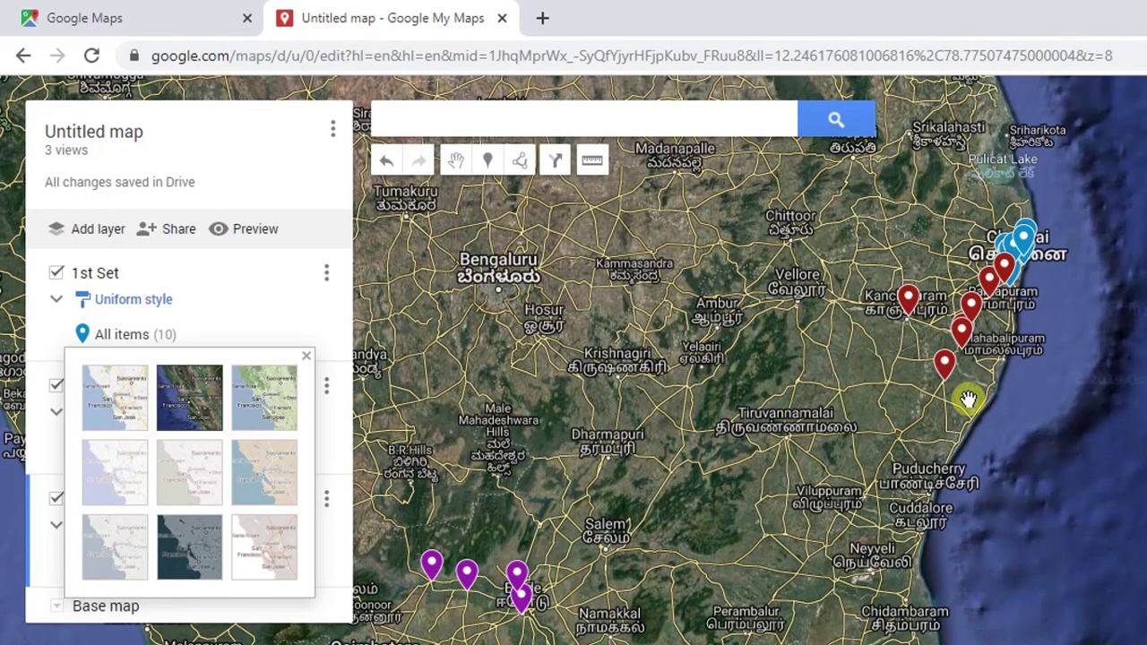
left_click(280, 420)
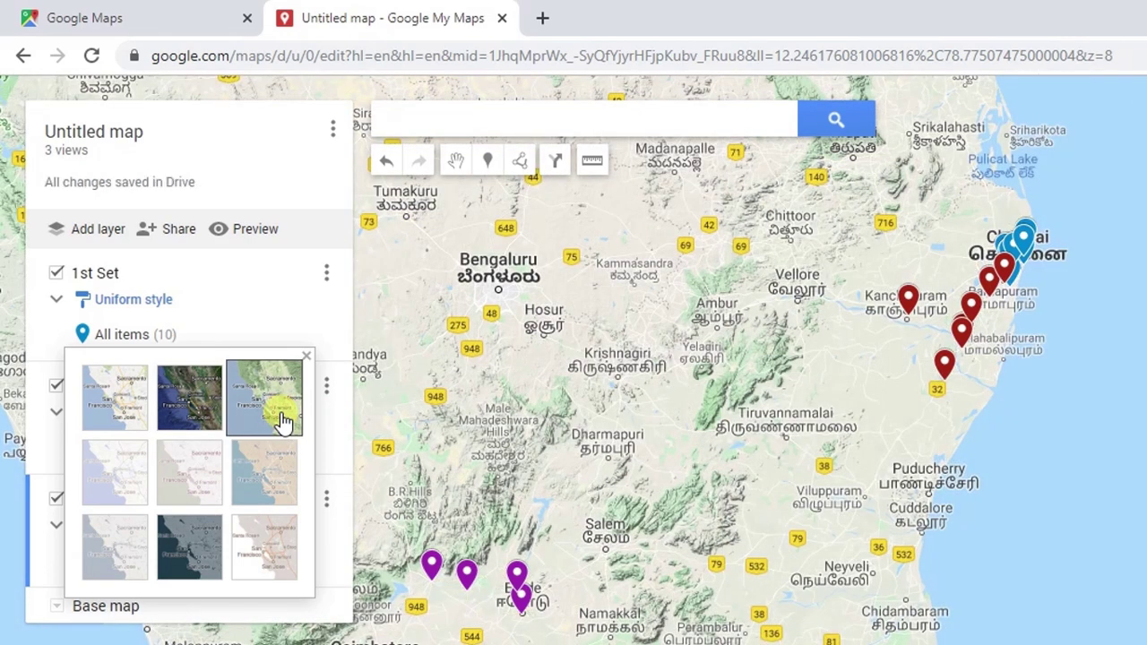
Step: Retitle the untitled map to 'TestMap2'
left_click(94, 132)
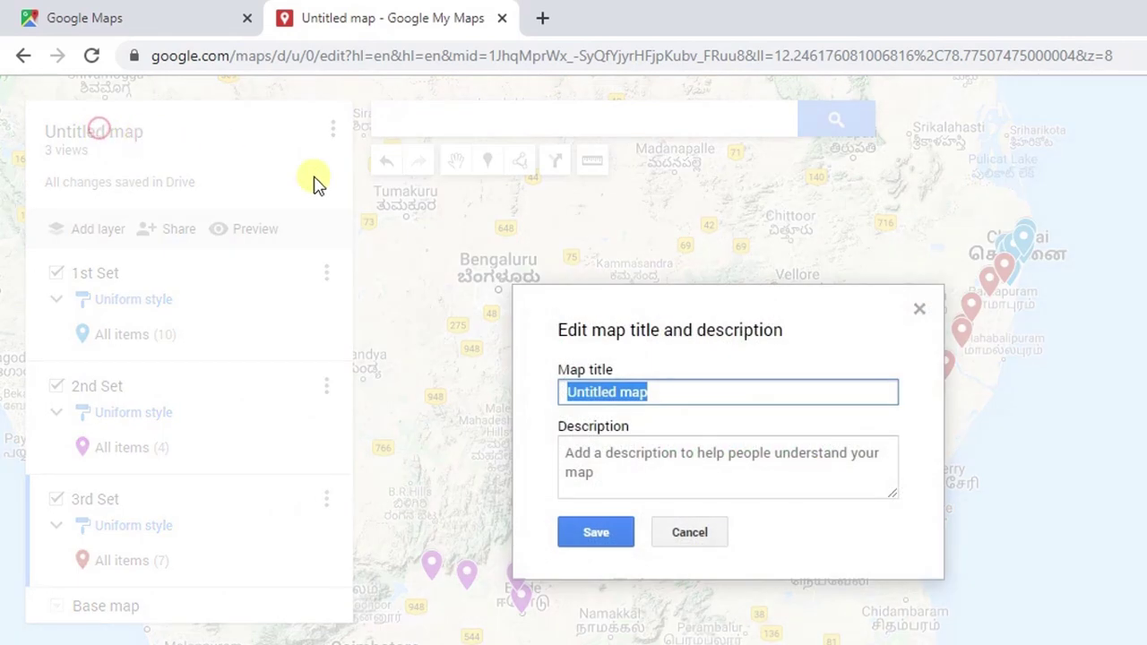
type("TestMap2")
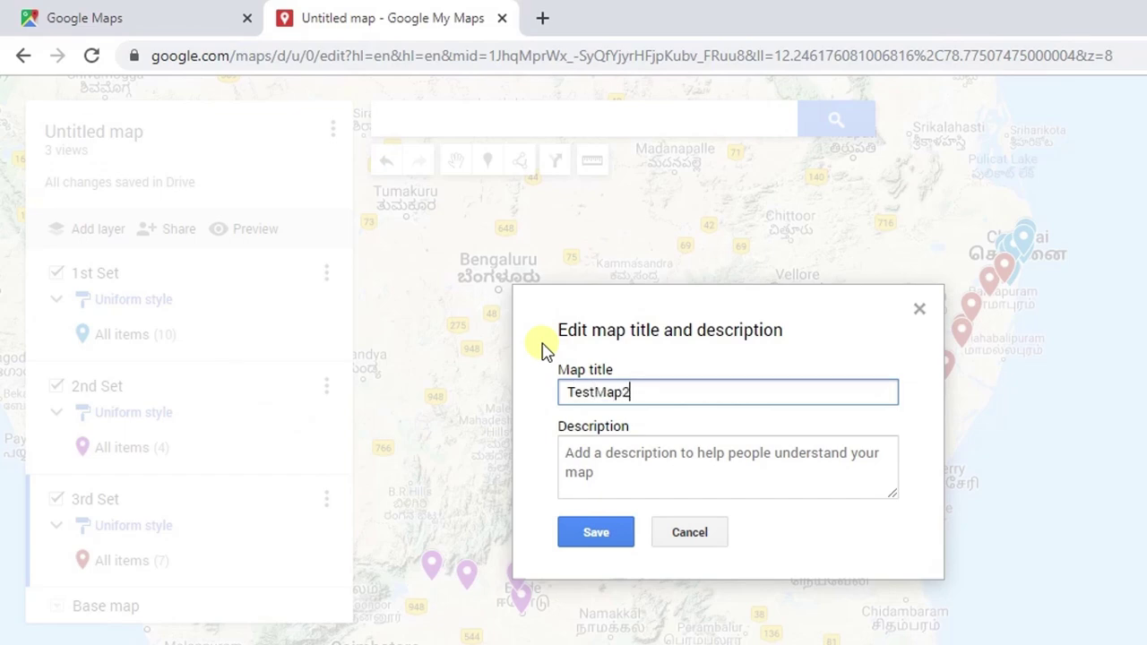
key("Return")
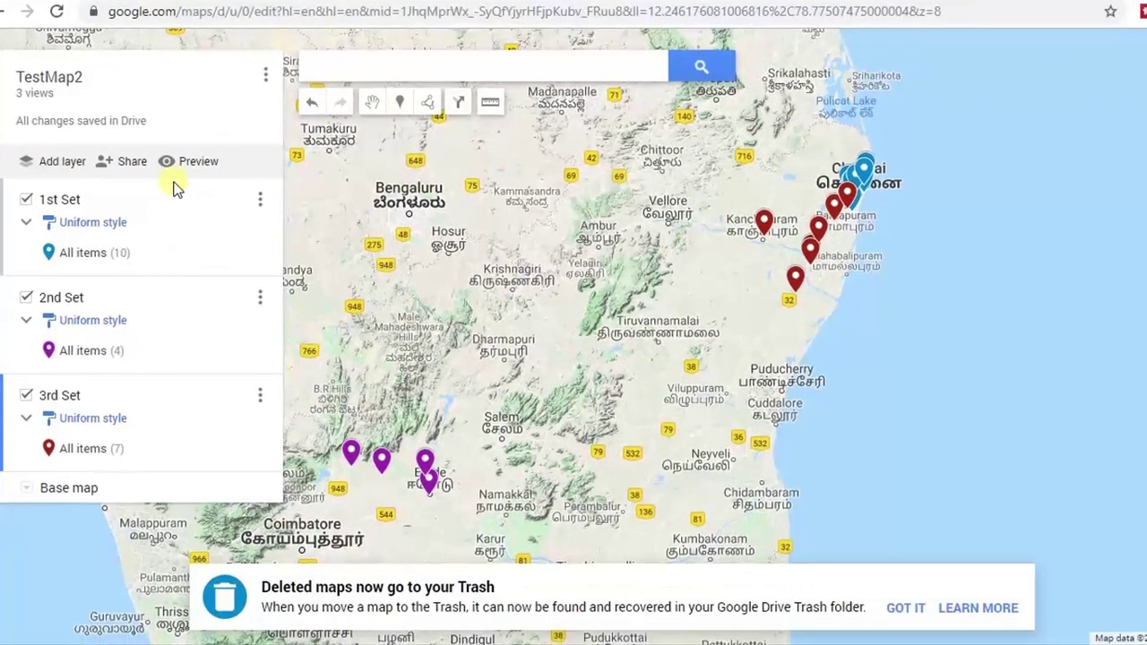
Step: Set link sharing to On - Anyone with the link, with Can view access, and save
left_click(126, 172)
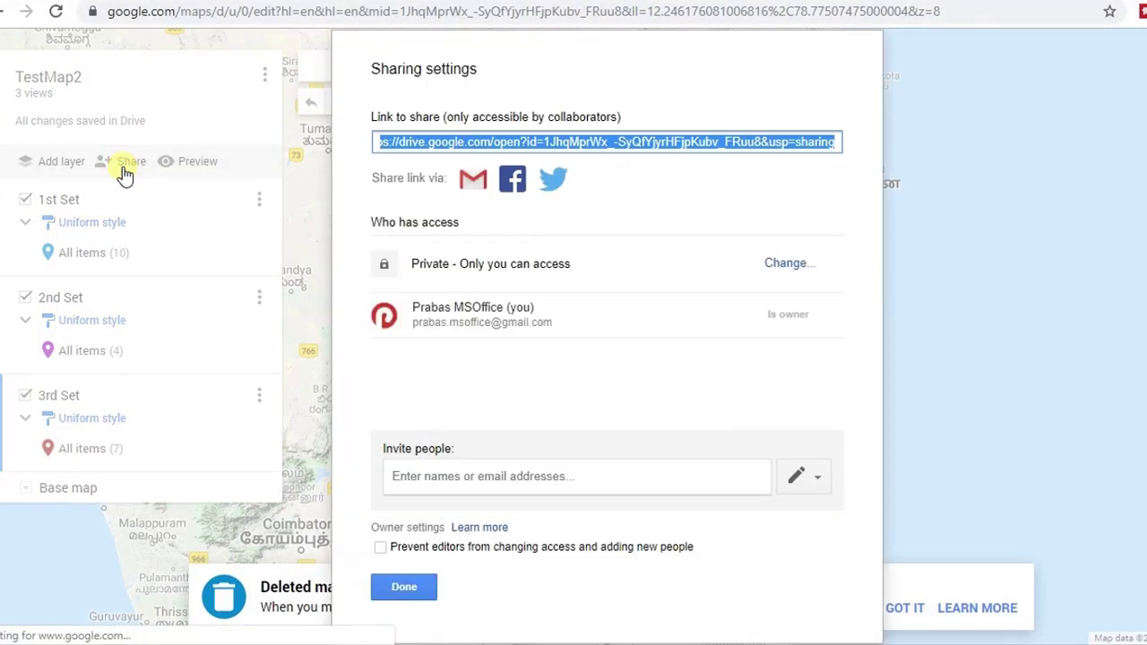
left_click(455, 476)
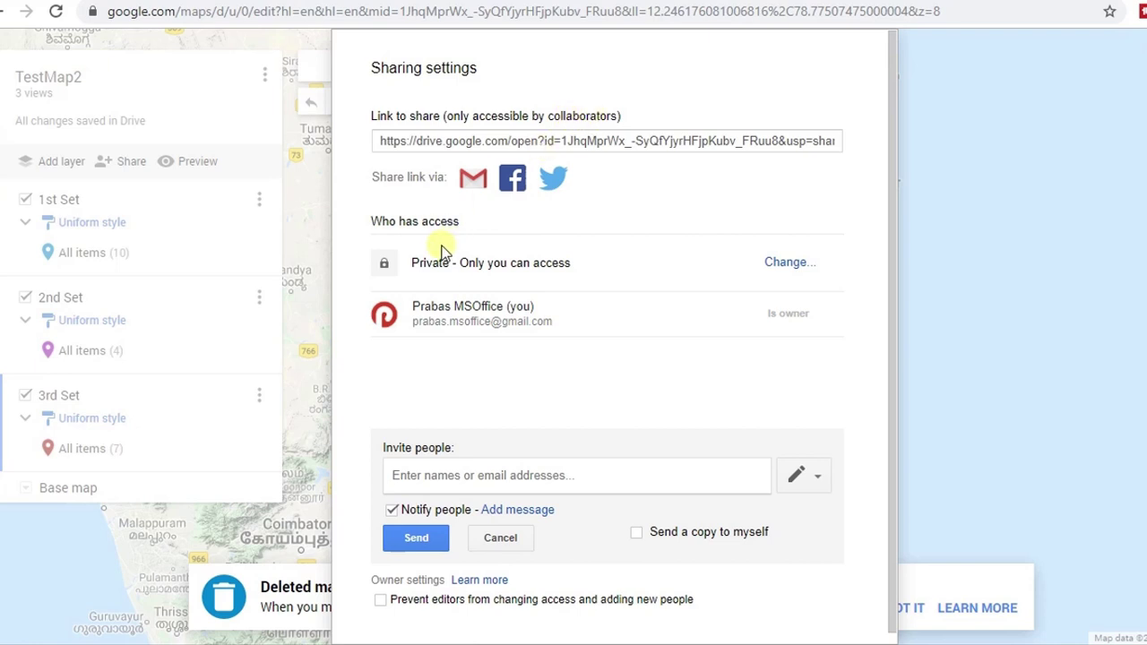
left_click(782, 262)
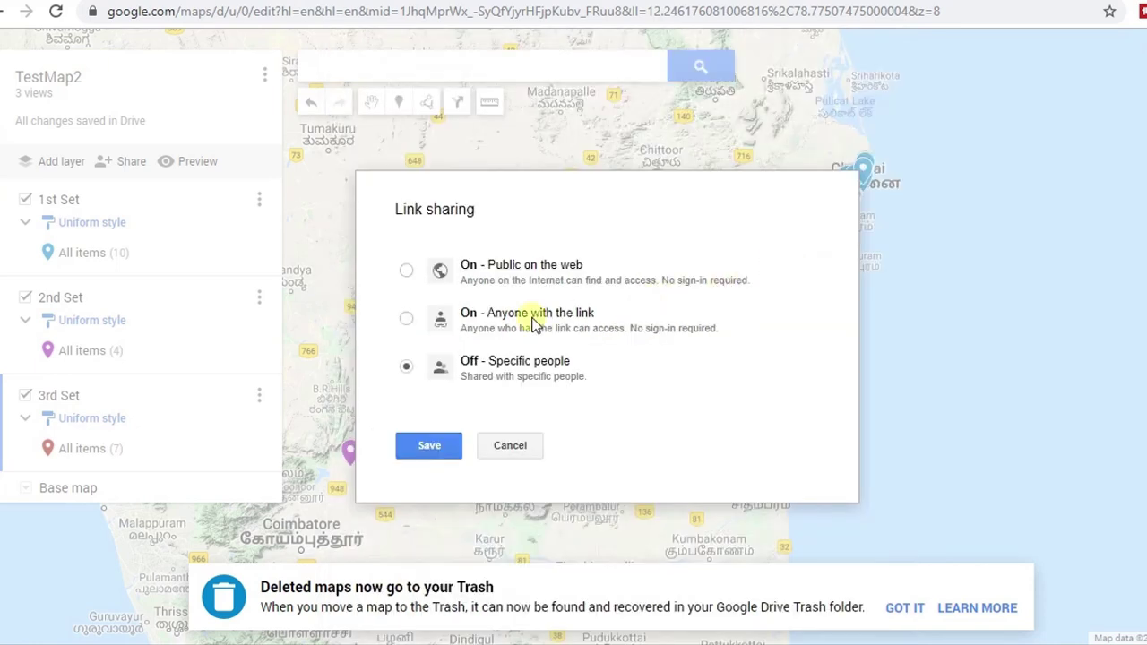
left_click(538, 321)
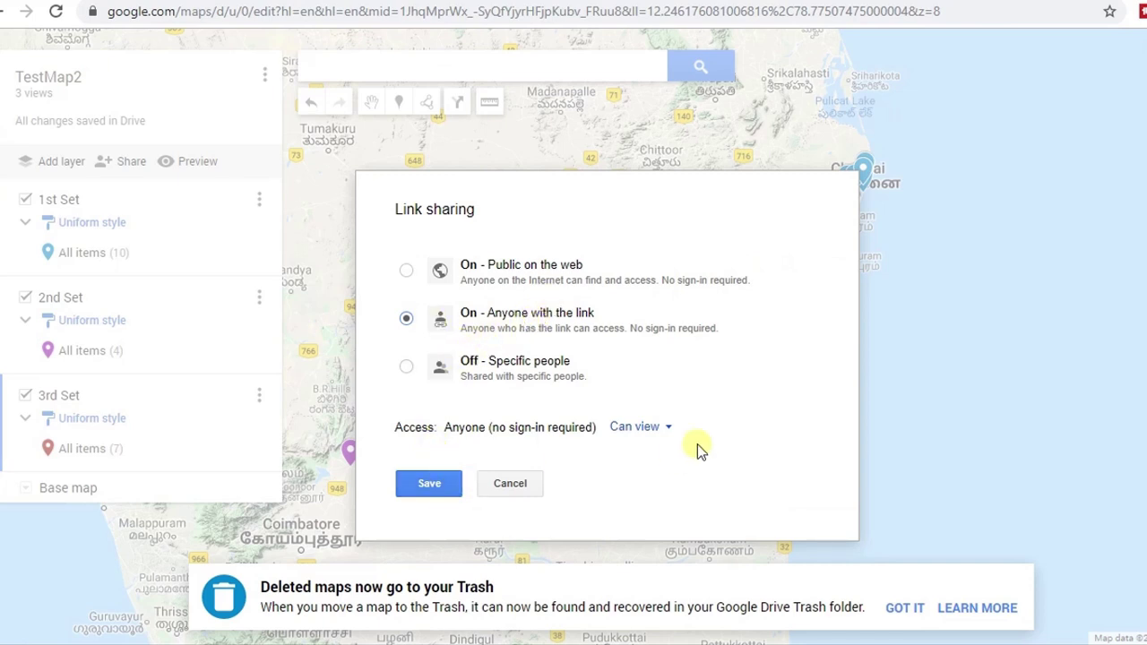
left_click(674, 434)
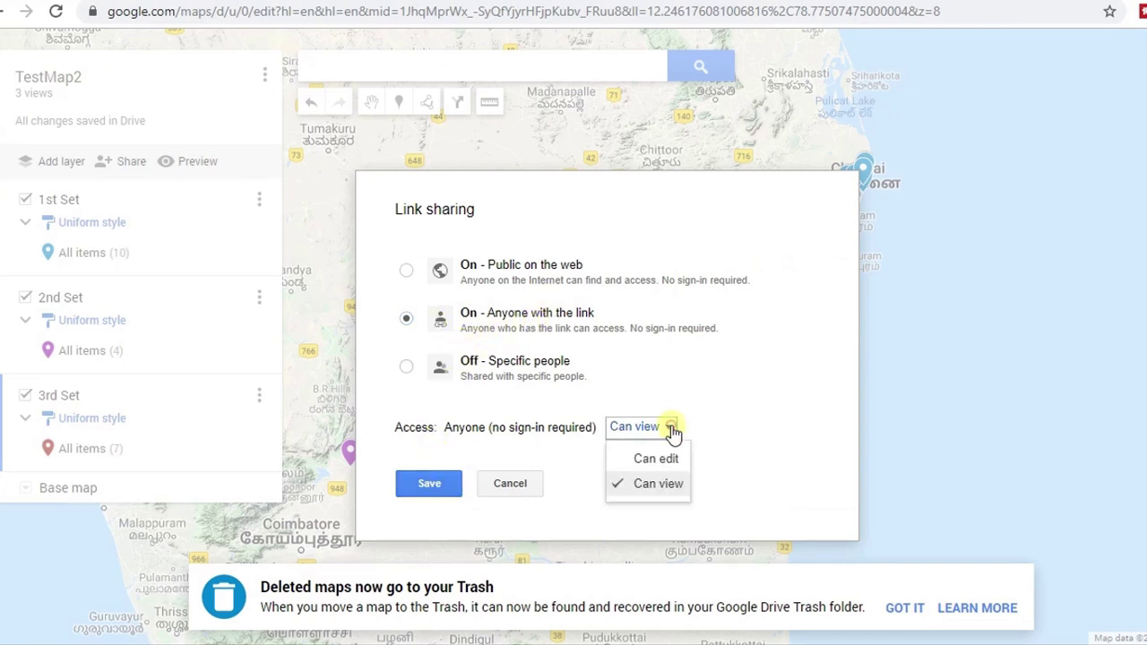
left_click(723, 424)
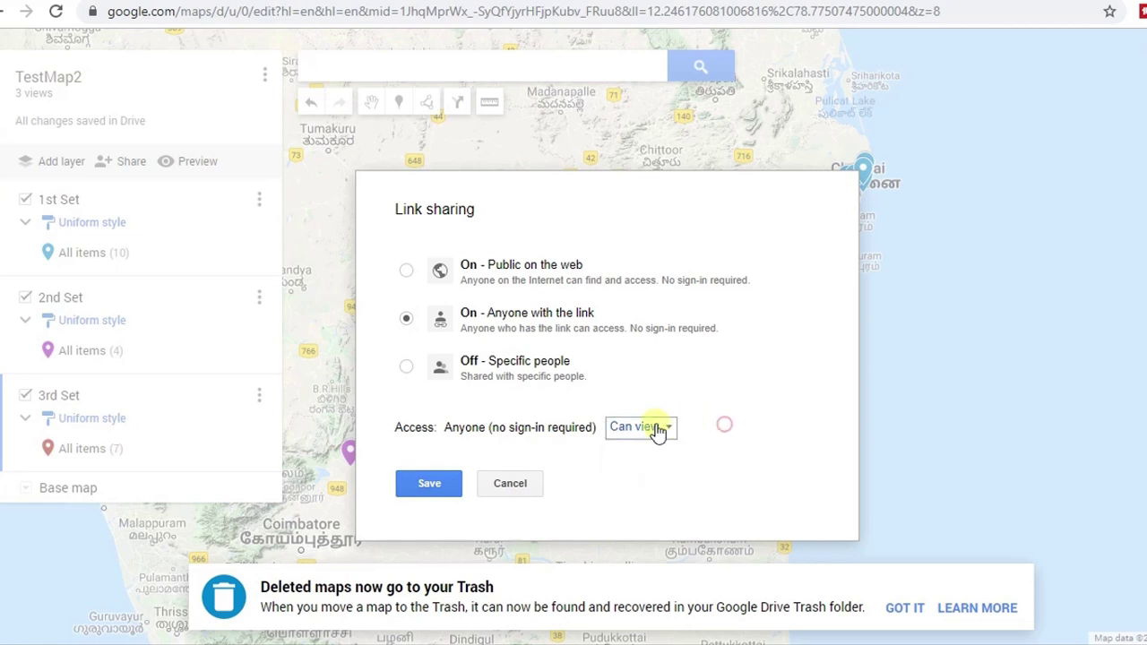
left_click(430, 484)
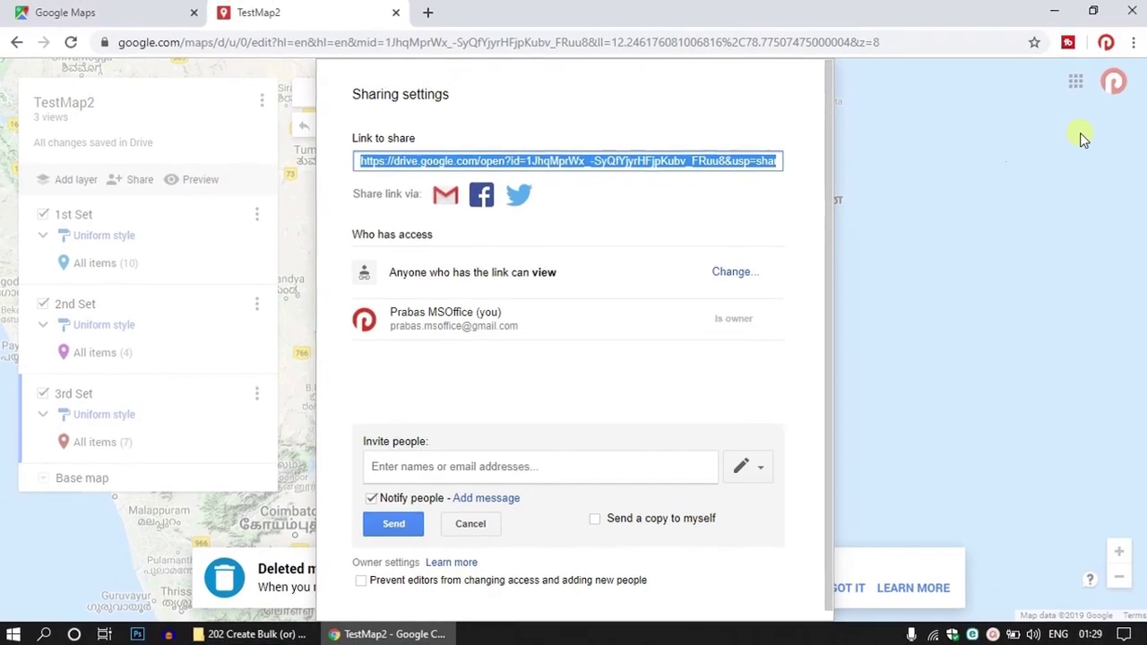
Step: Open a new Chrome incognito window and load TestMap2's shared link there
left_click(1129, 44)
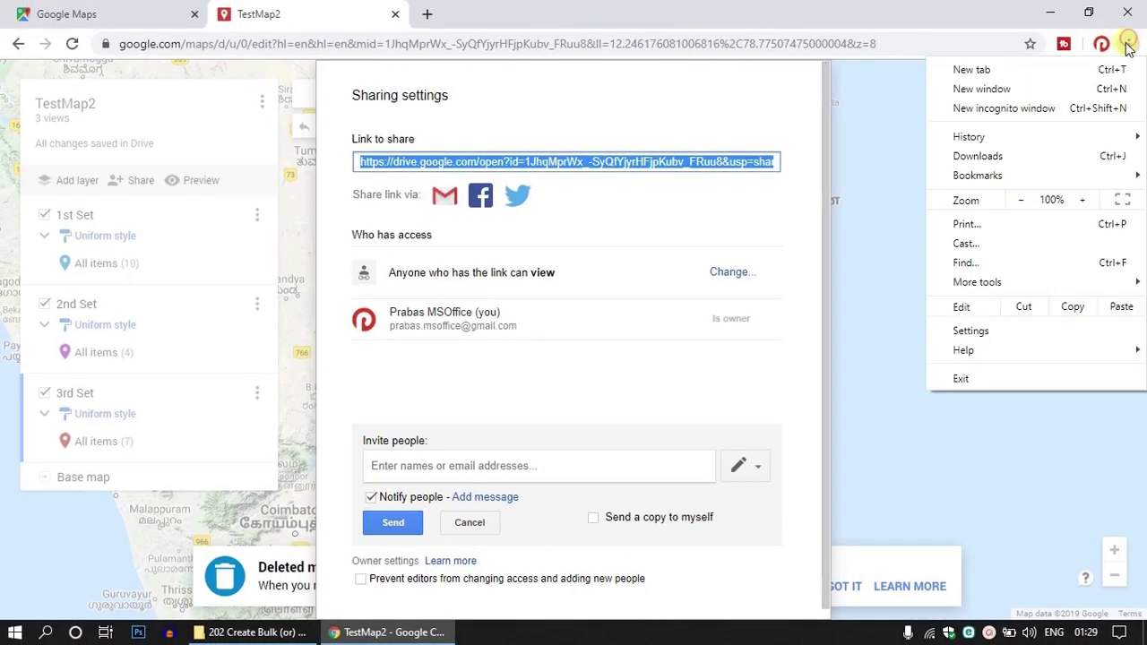
left_click(977, 109)
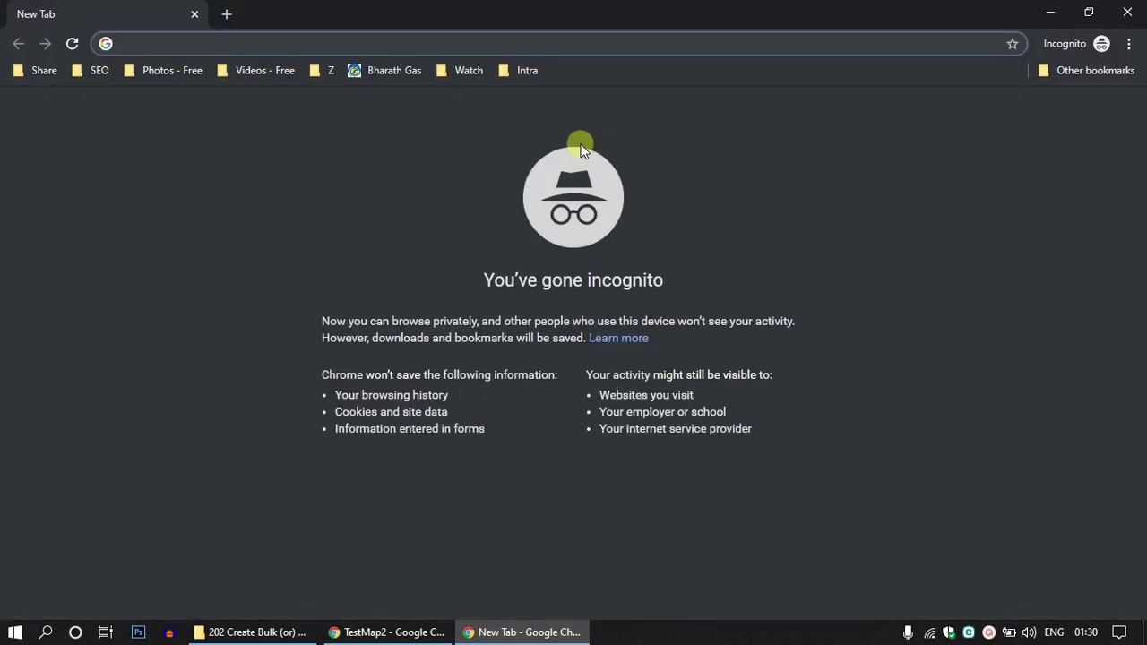
key("Return")
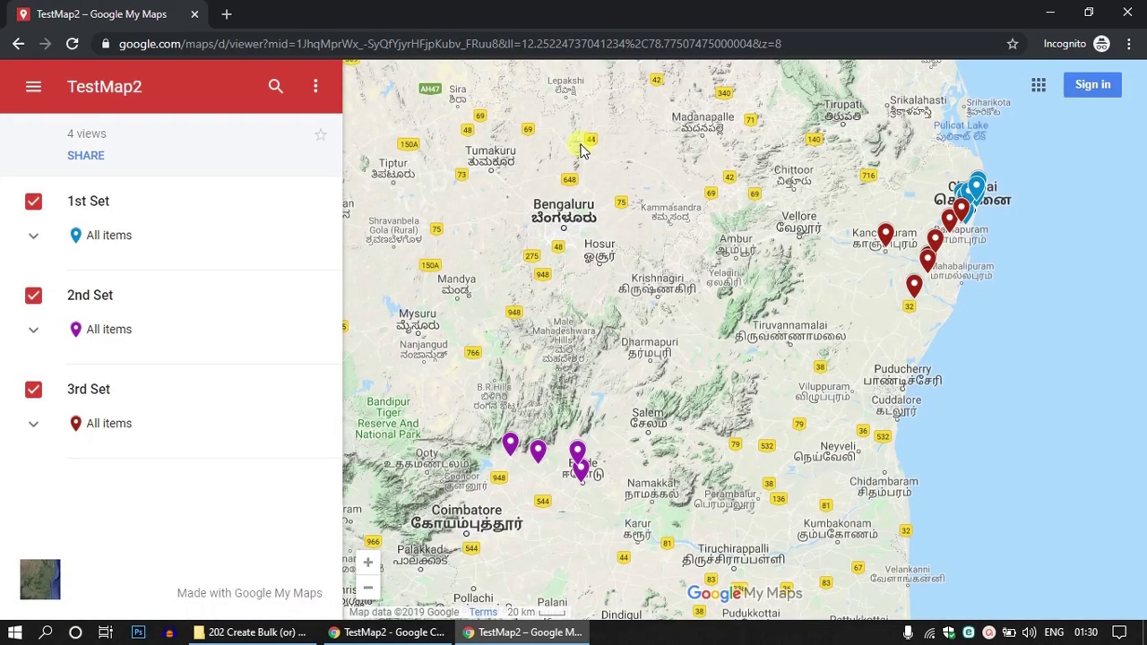
left_click(885, 233)
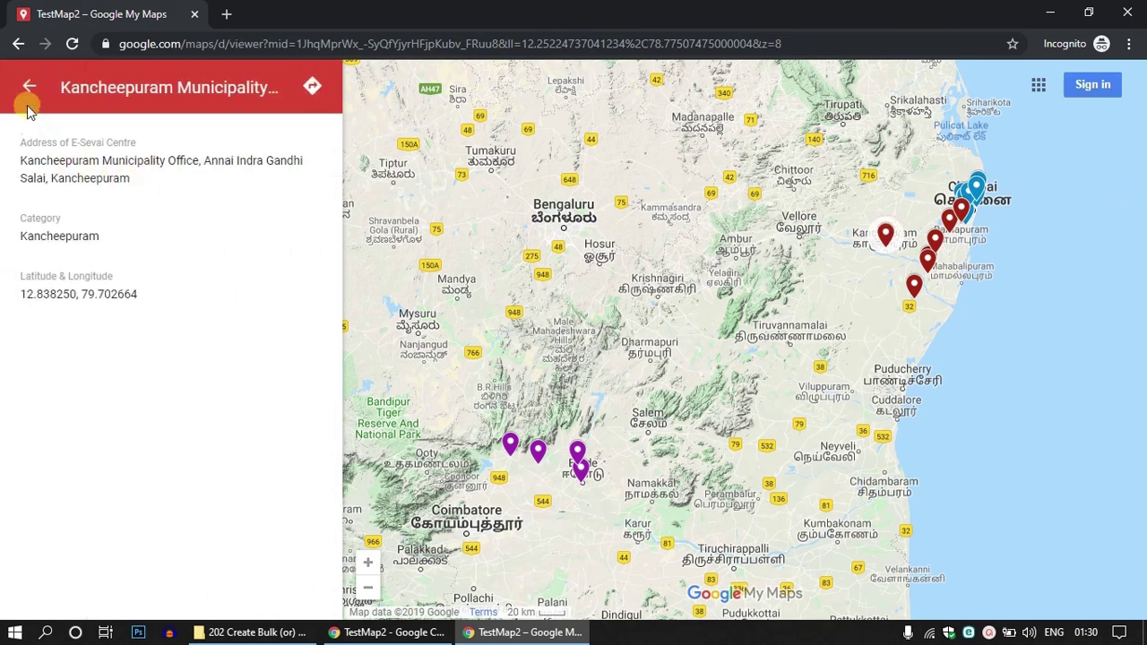
left_click(24, 90)
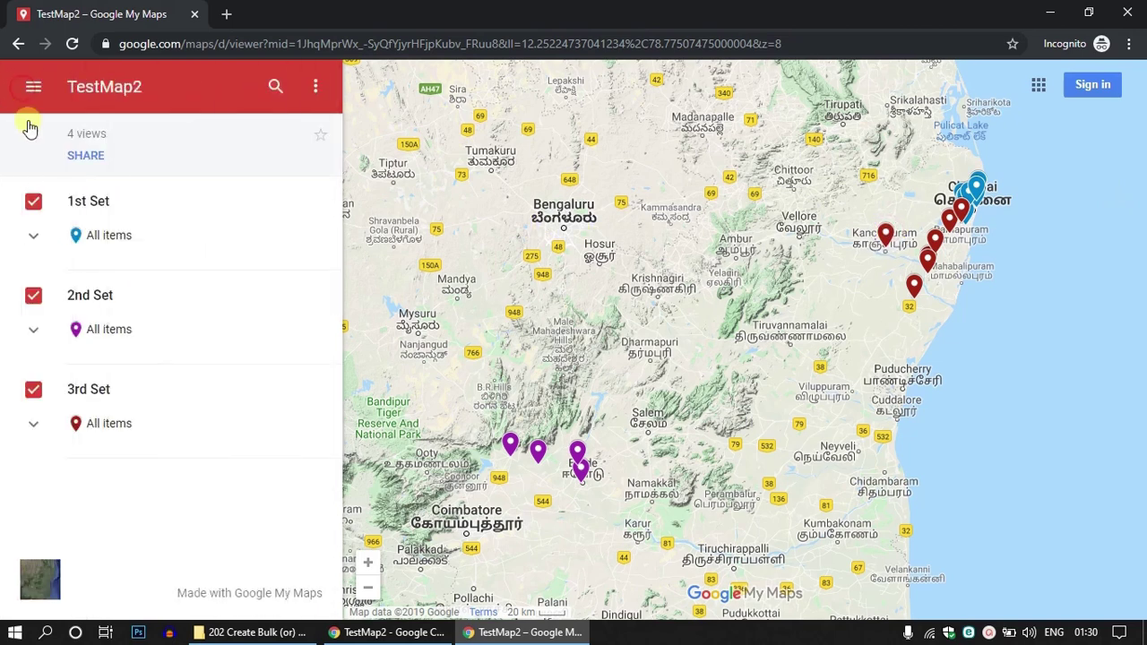
left_click(33, 203)
left_click(33, 346)
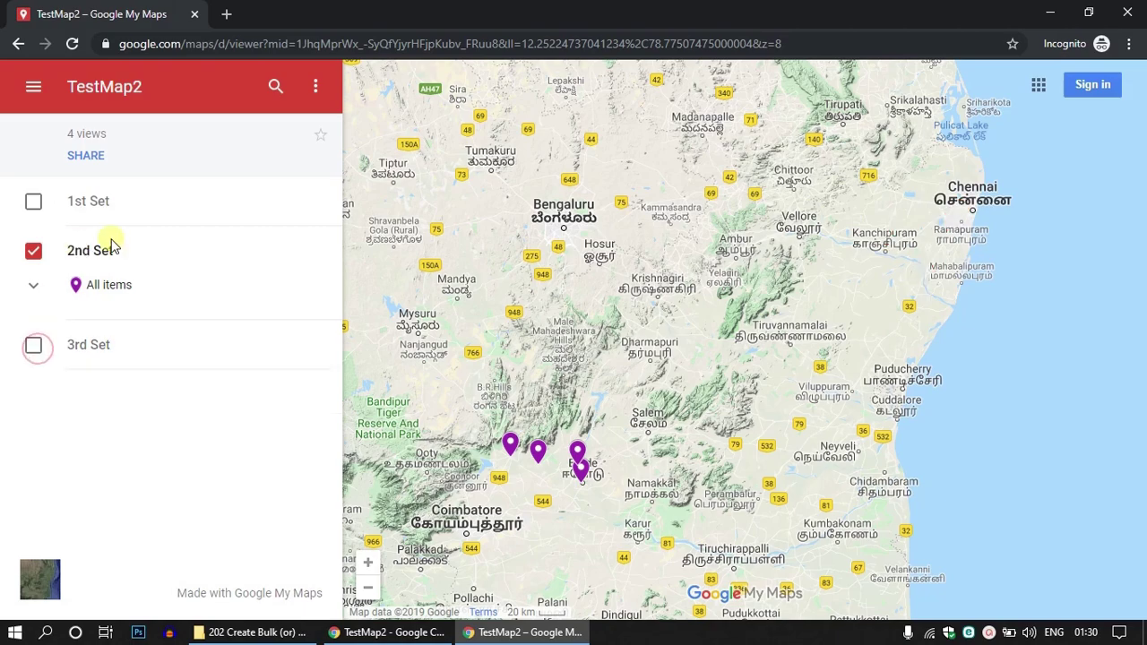
scroll(596, 453, "up", 1)
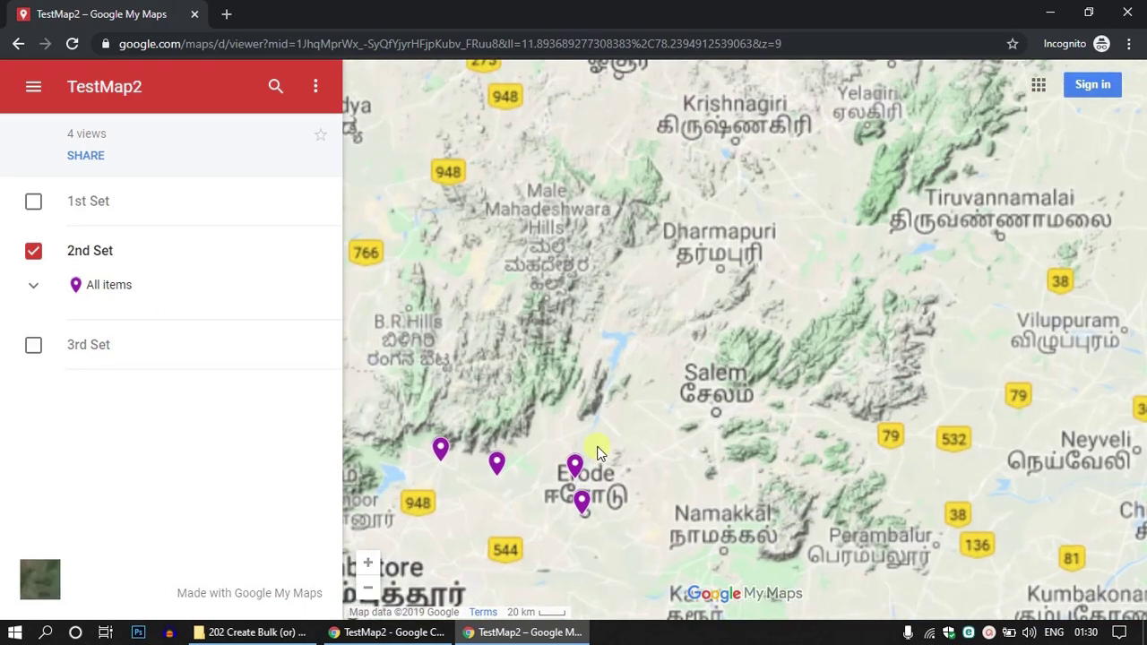
scroll(596, 453, "down", 3)
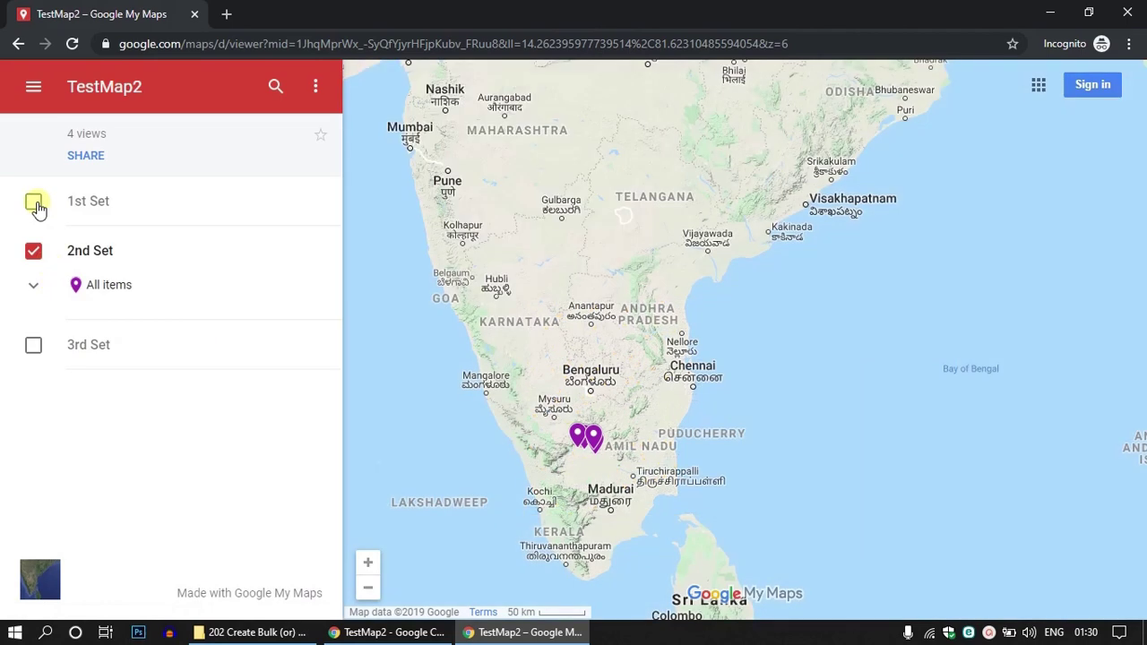
left_click(34, 203)
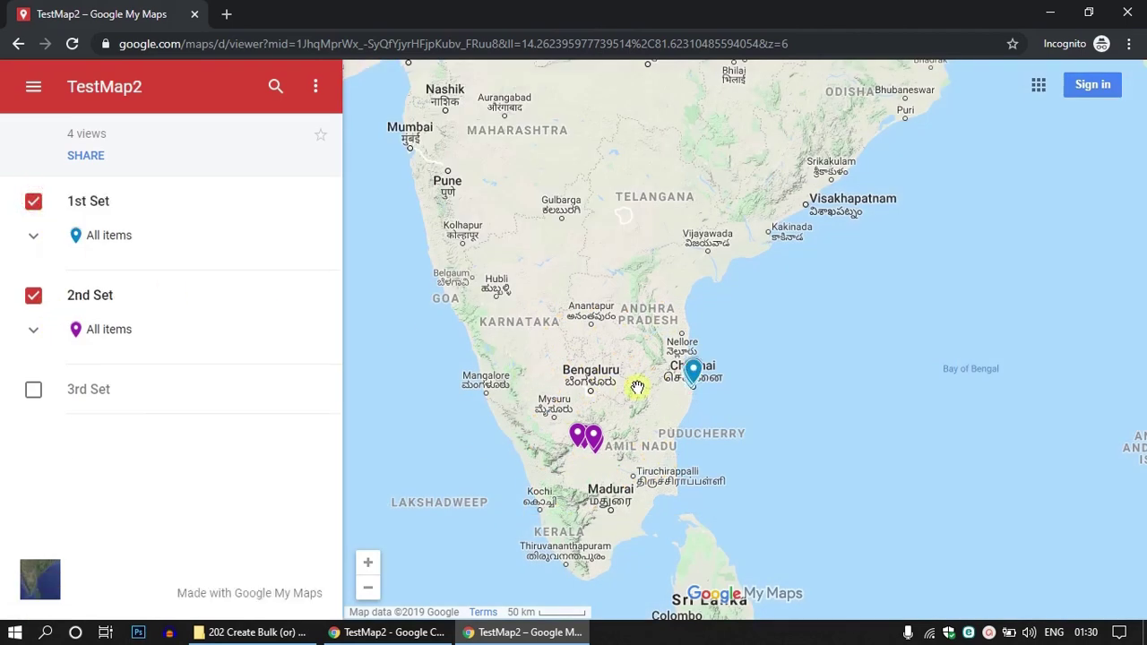
scroll(637, 387, "up", 1)
left_click(34, 391)
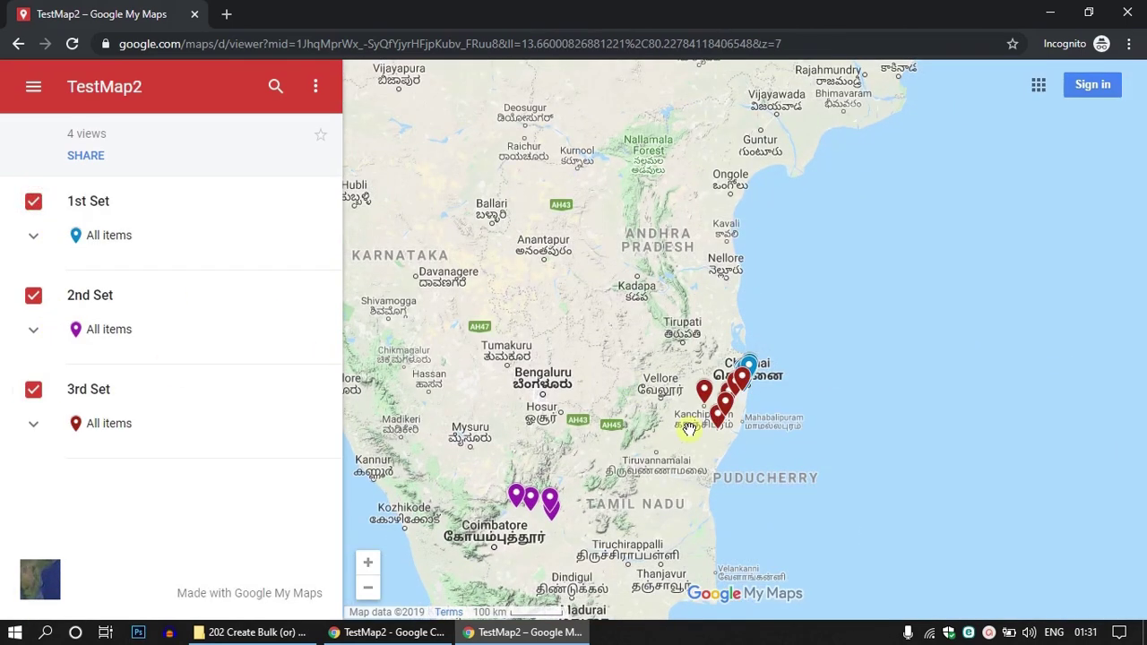